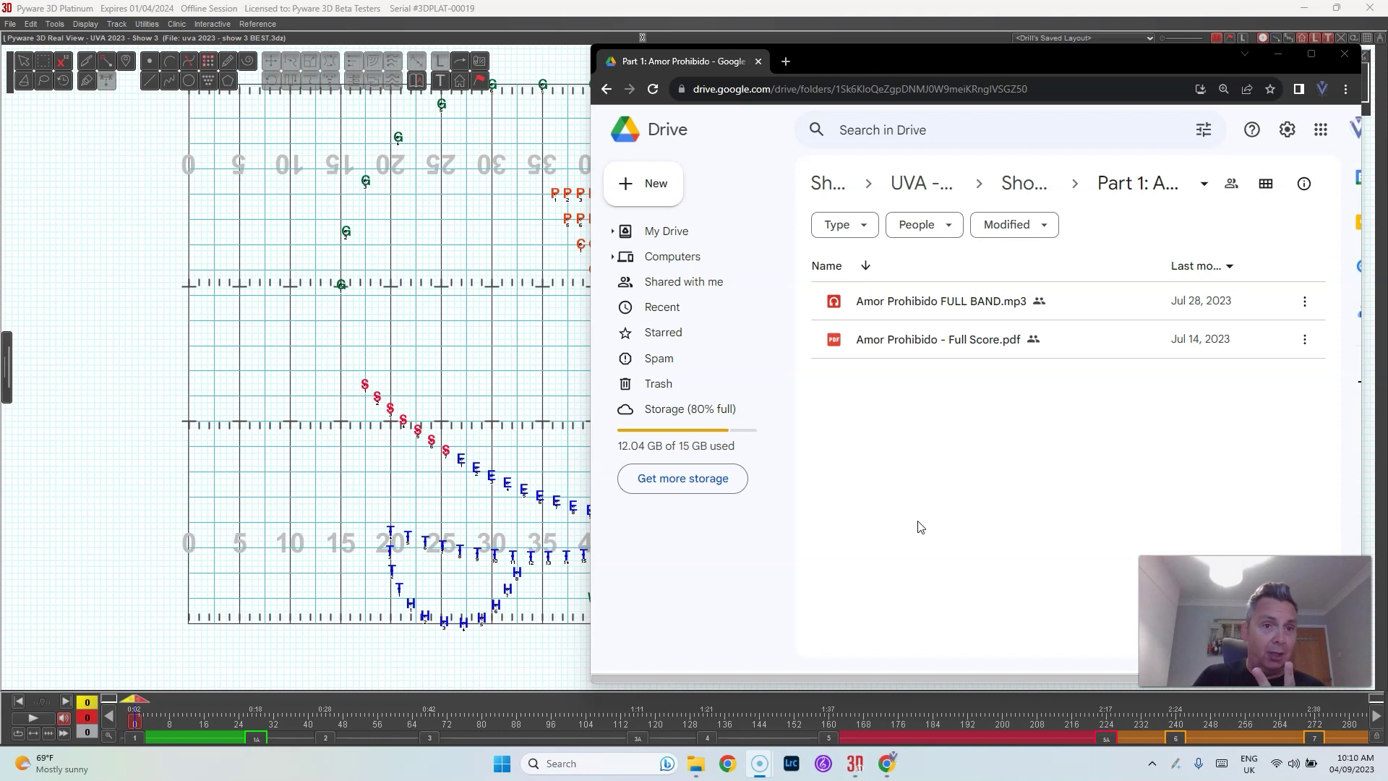
Open the show's production sheet and enlarge it to show more columns.
click(208, 24)
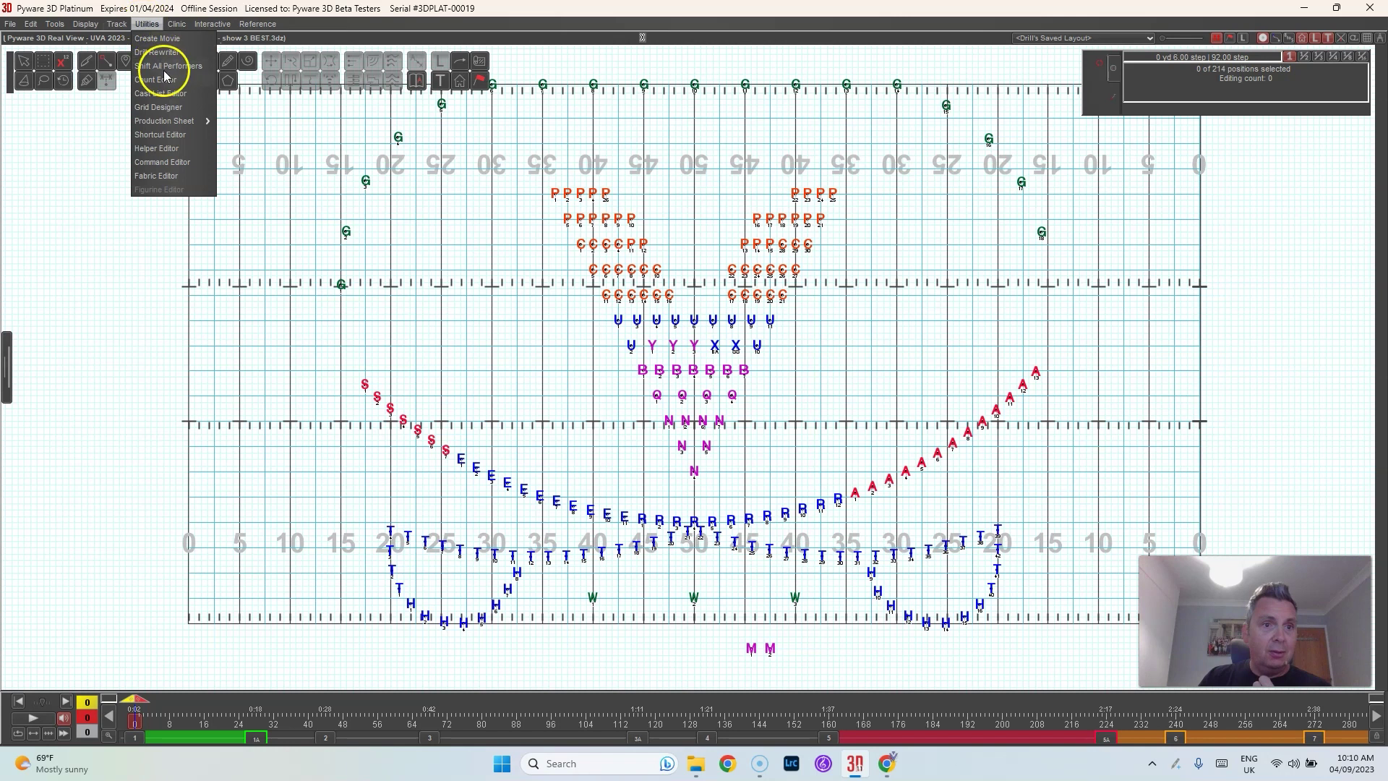
click(220, 122)
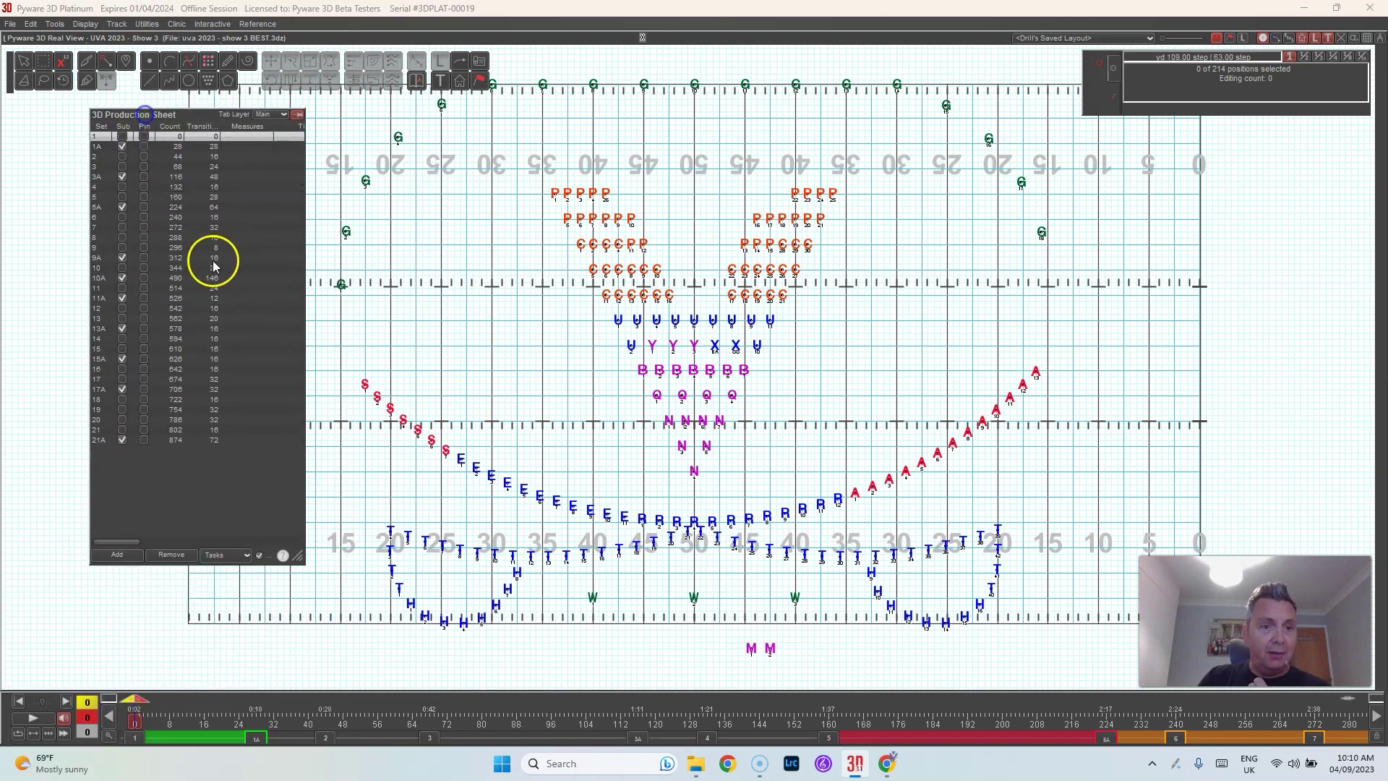
drag(348, 573, 646, 602)
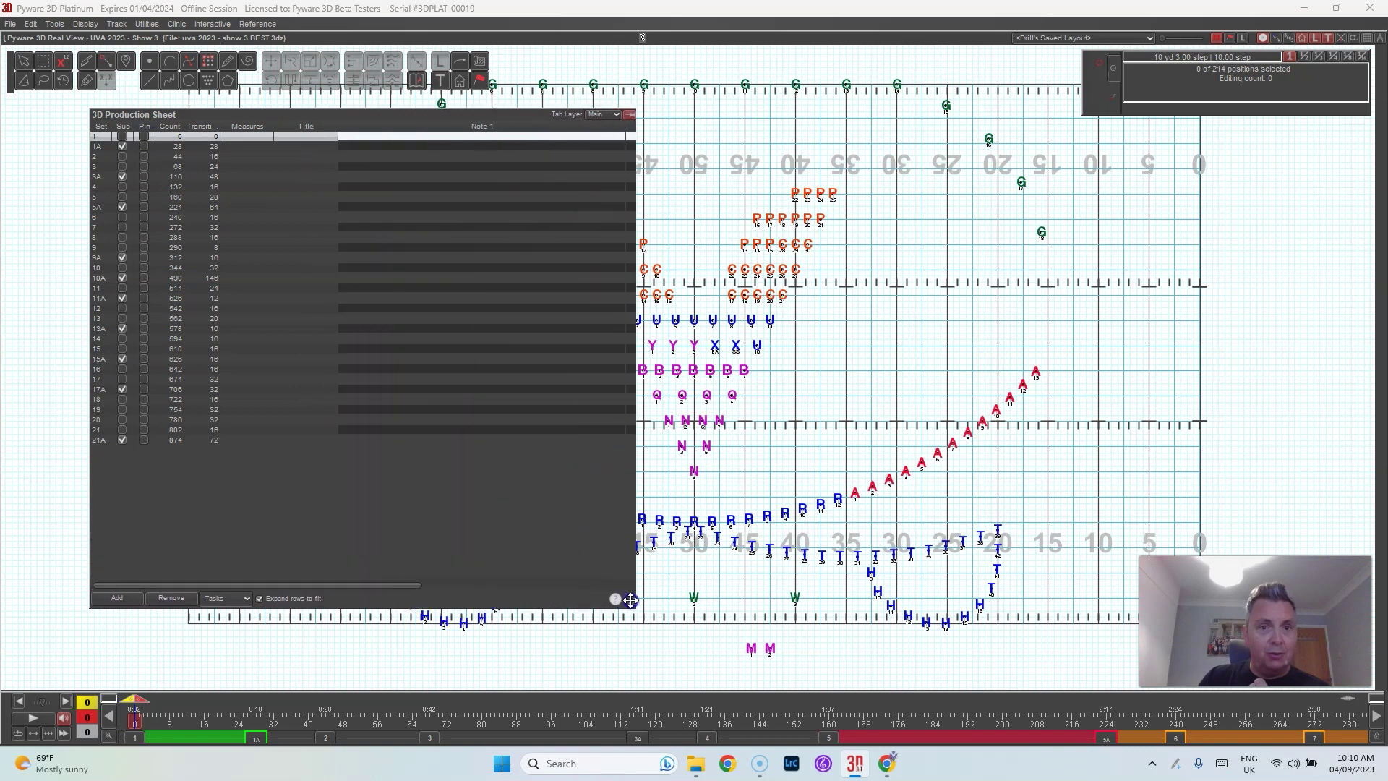
Select the first set's Measures, Title and Note cells.
click(258, 136)
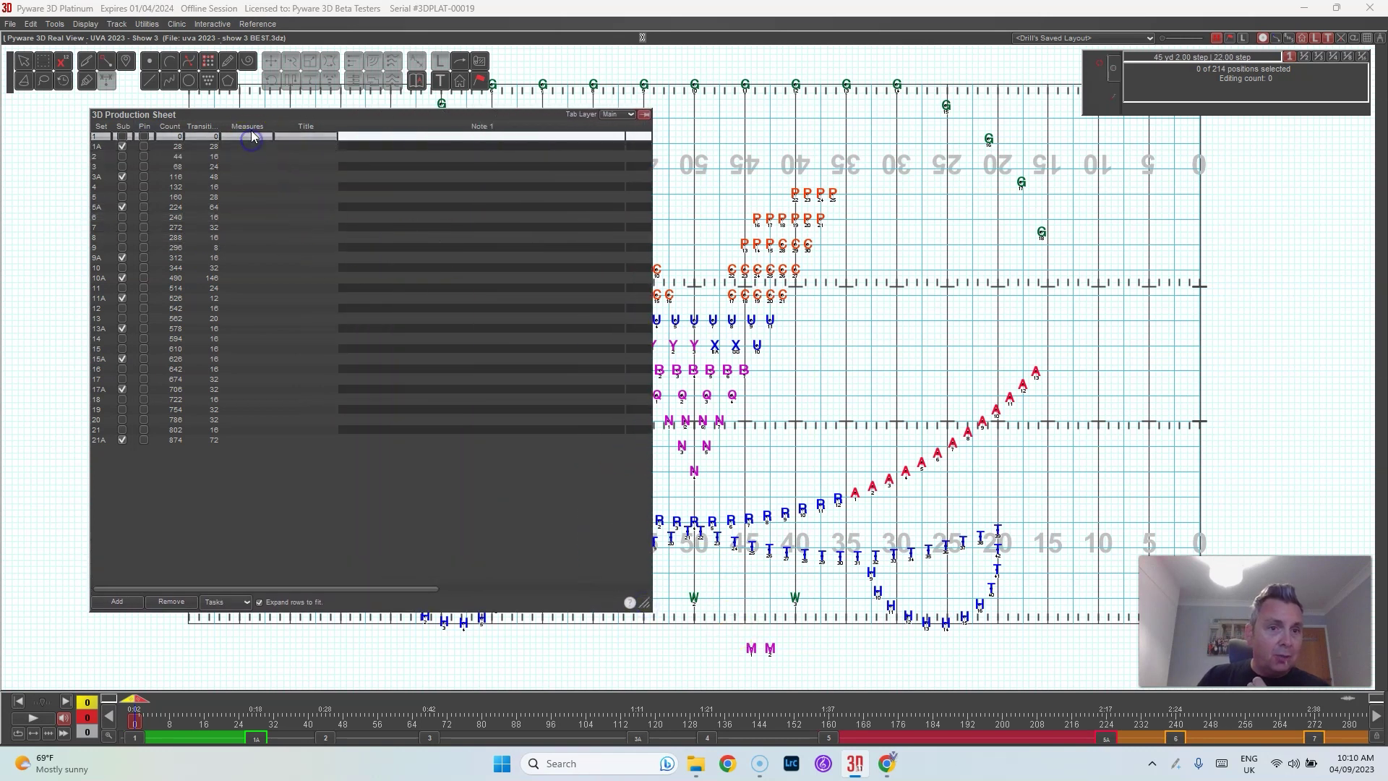
click(304, 138)
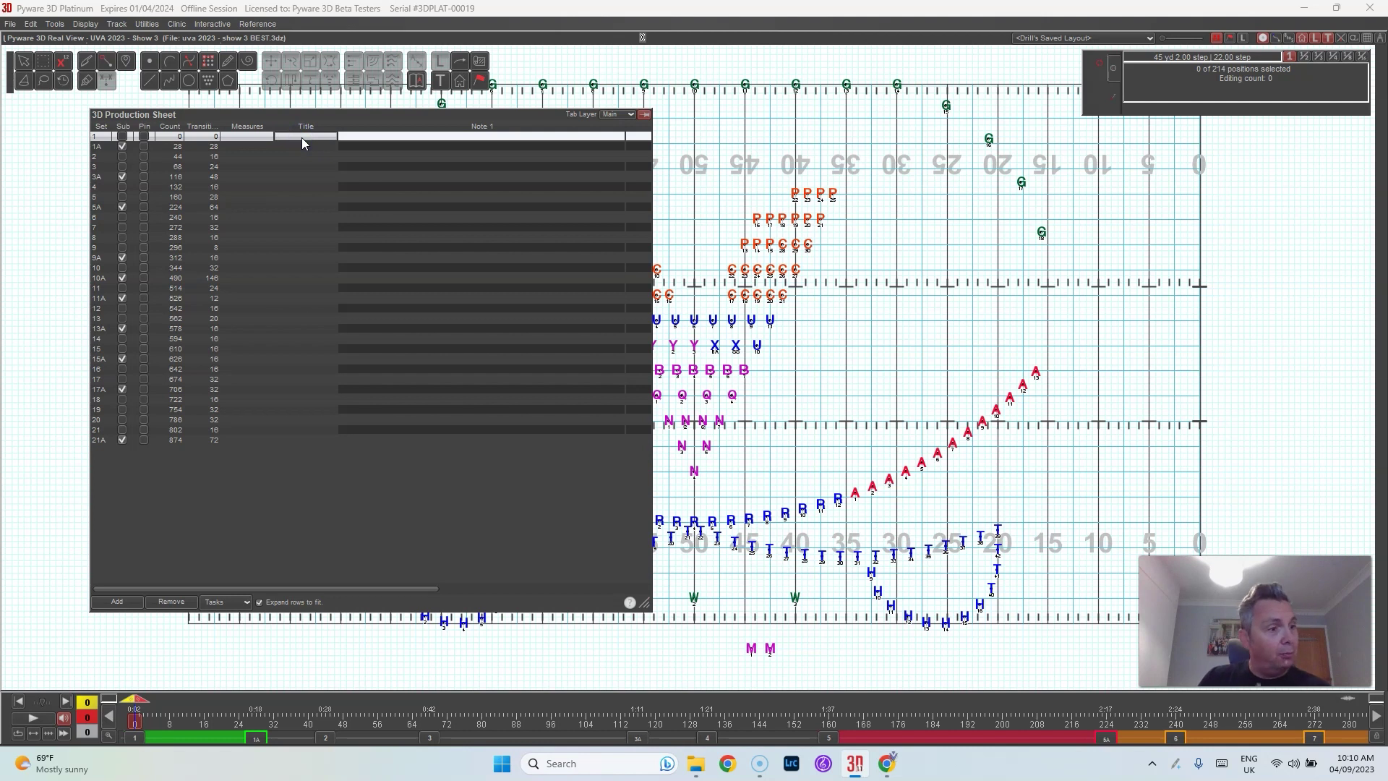
click(303, 140)
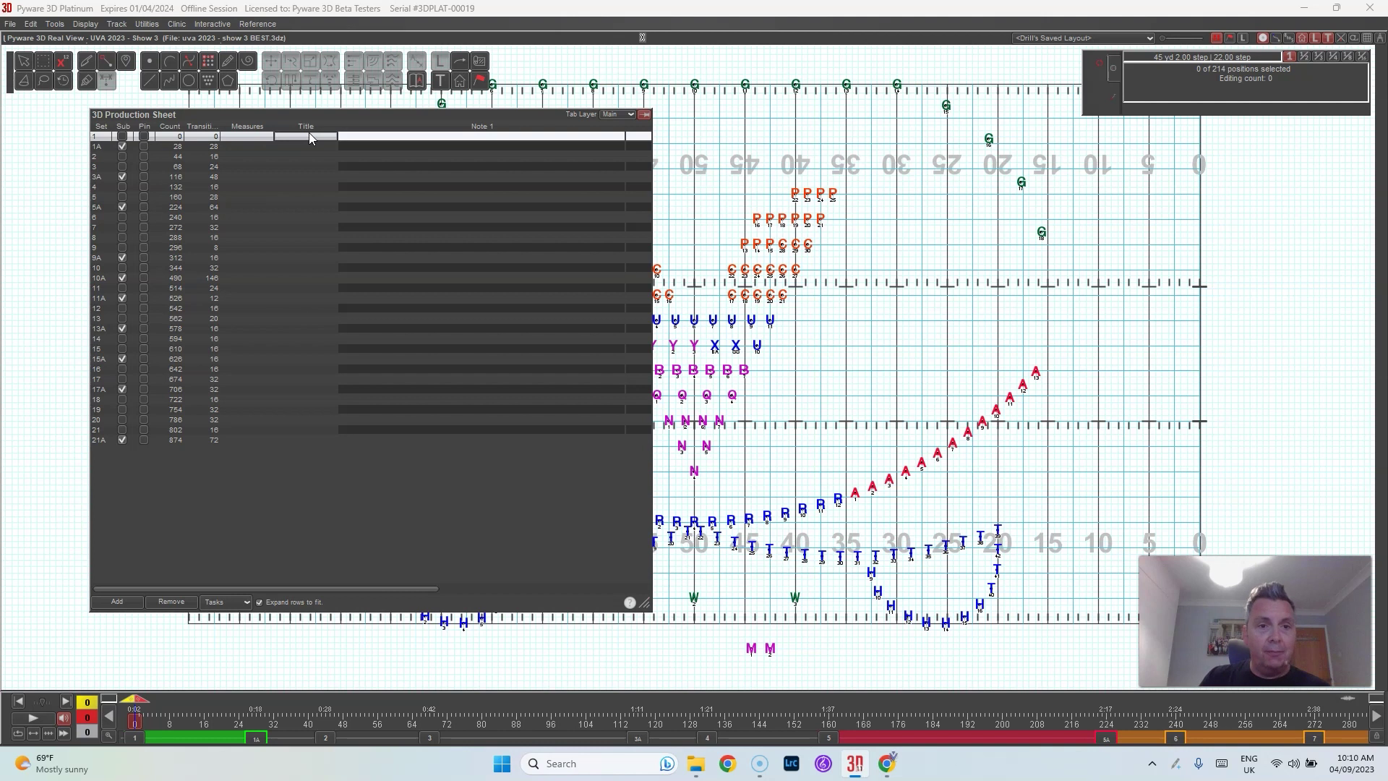
click(341, 139)
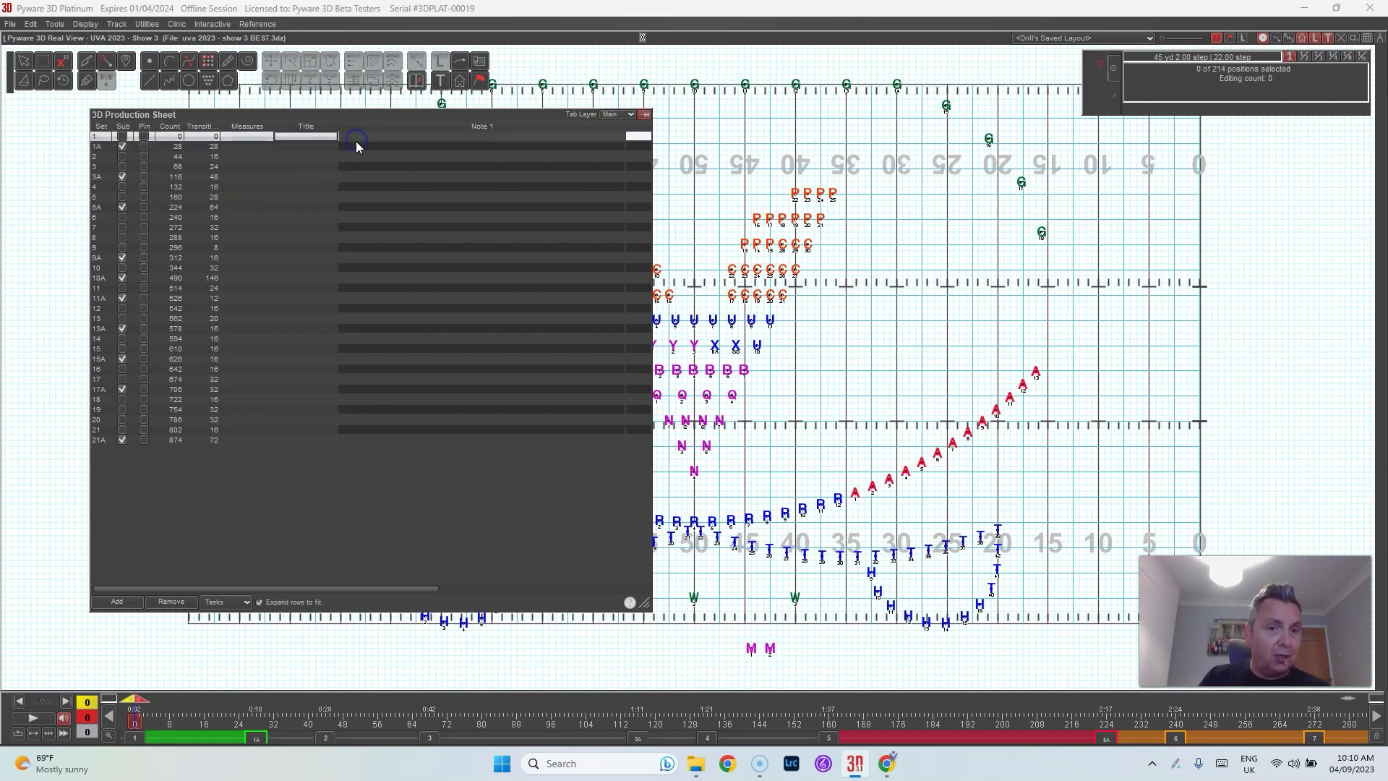
shift+click(356, 143)
click(506, 130)
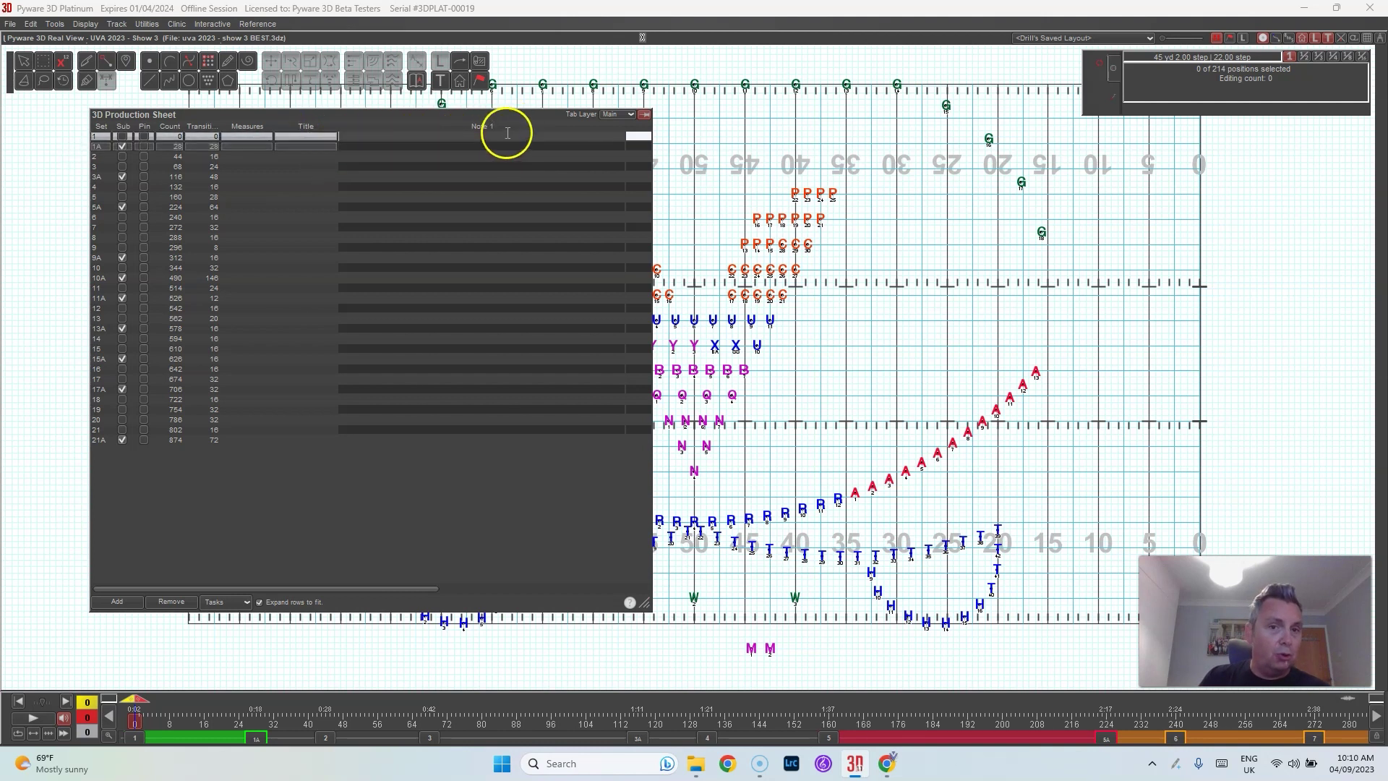
Select rows from set 3A through final set 21A, then enlarge the sheet further.
click(264, 180)
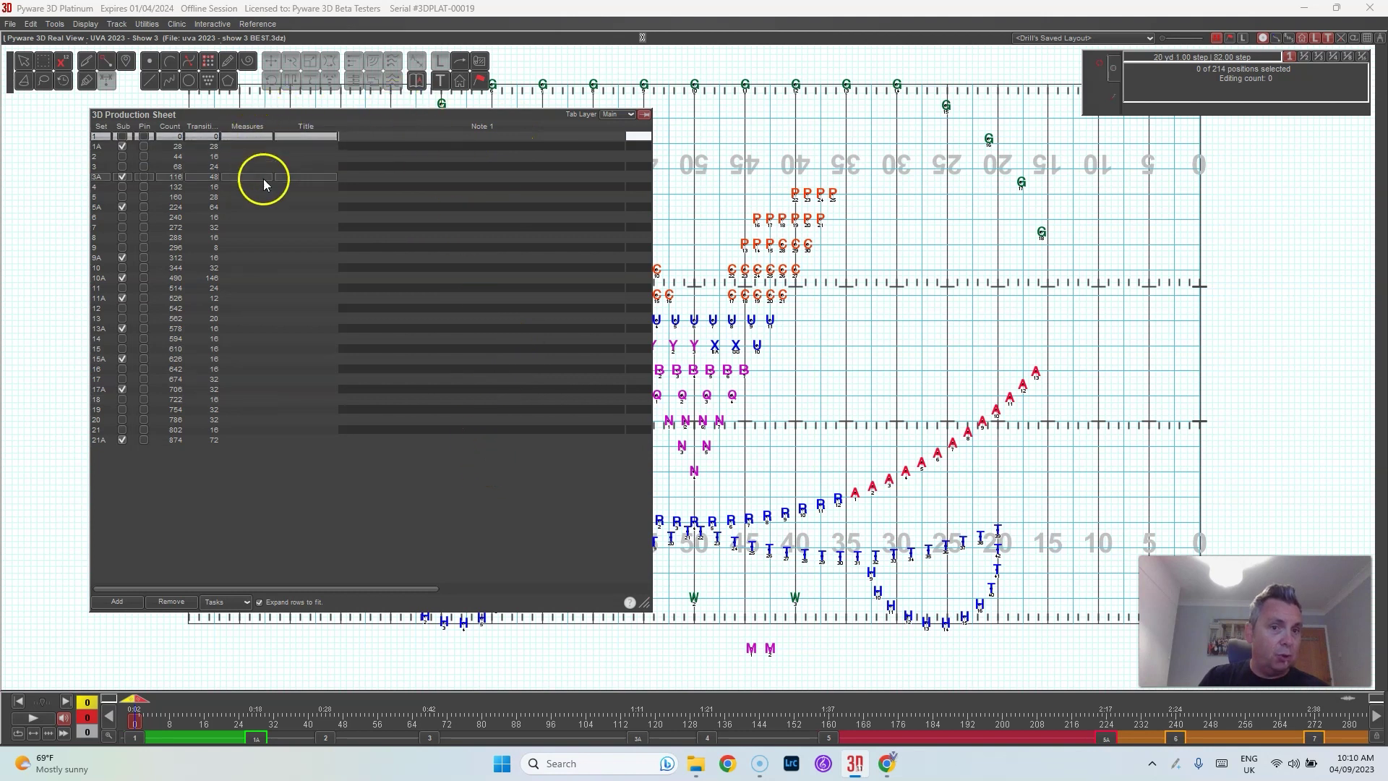
click(409, 337)
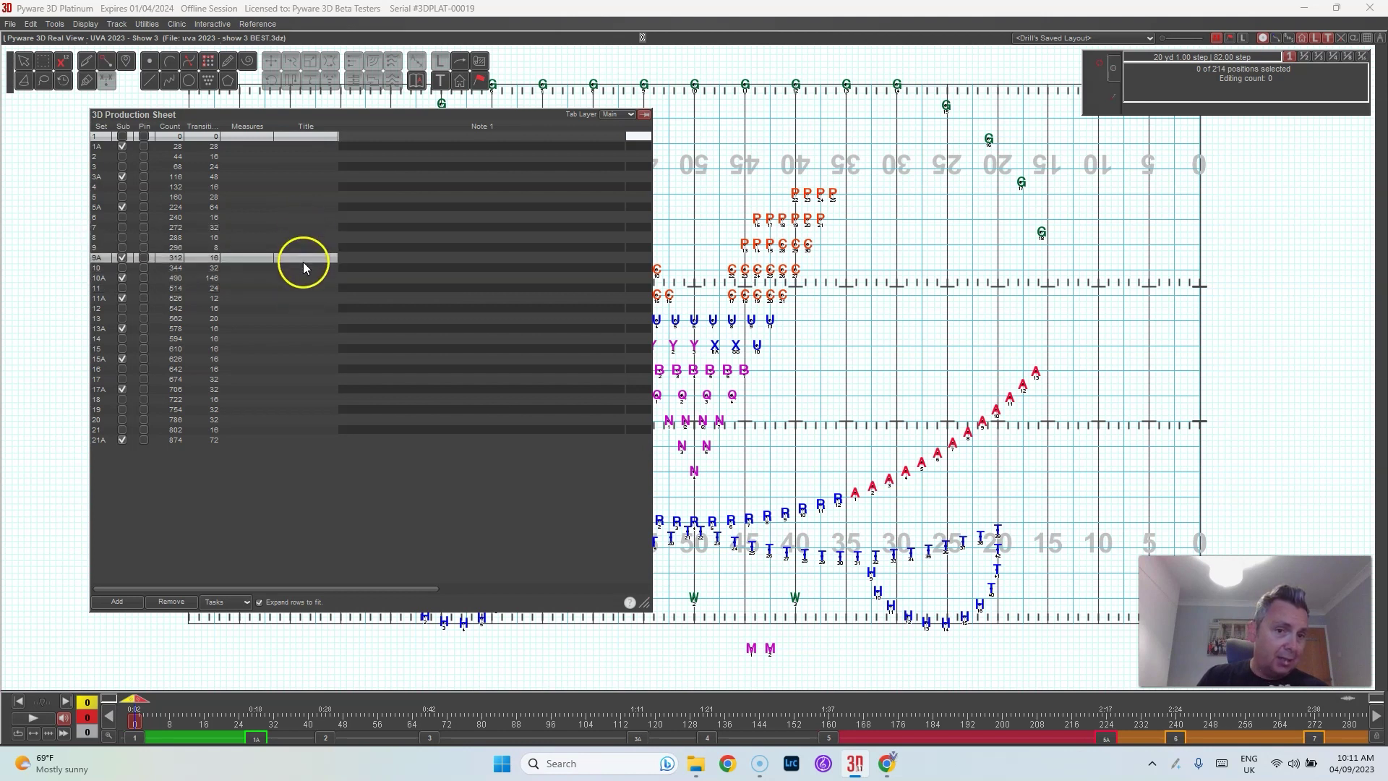
click(303, 264)
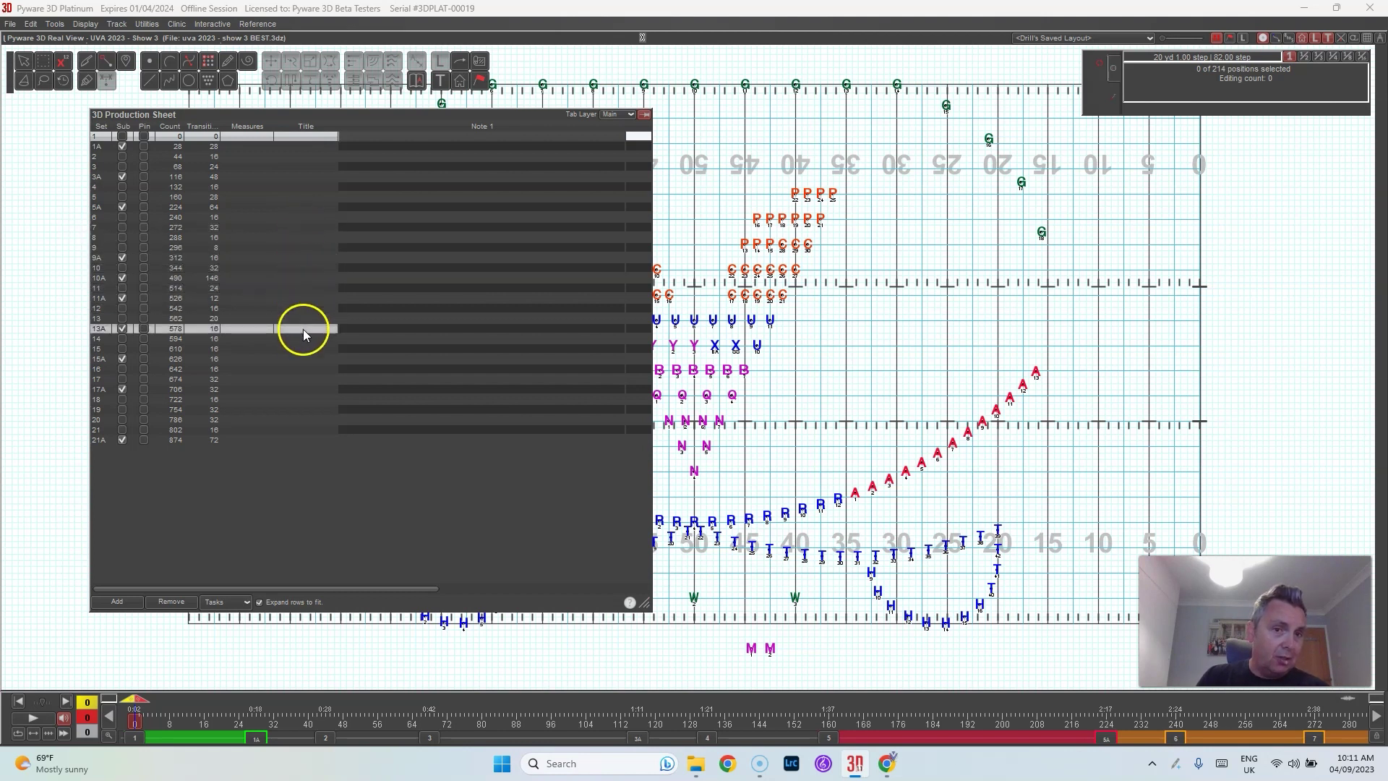
click(313, 432)
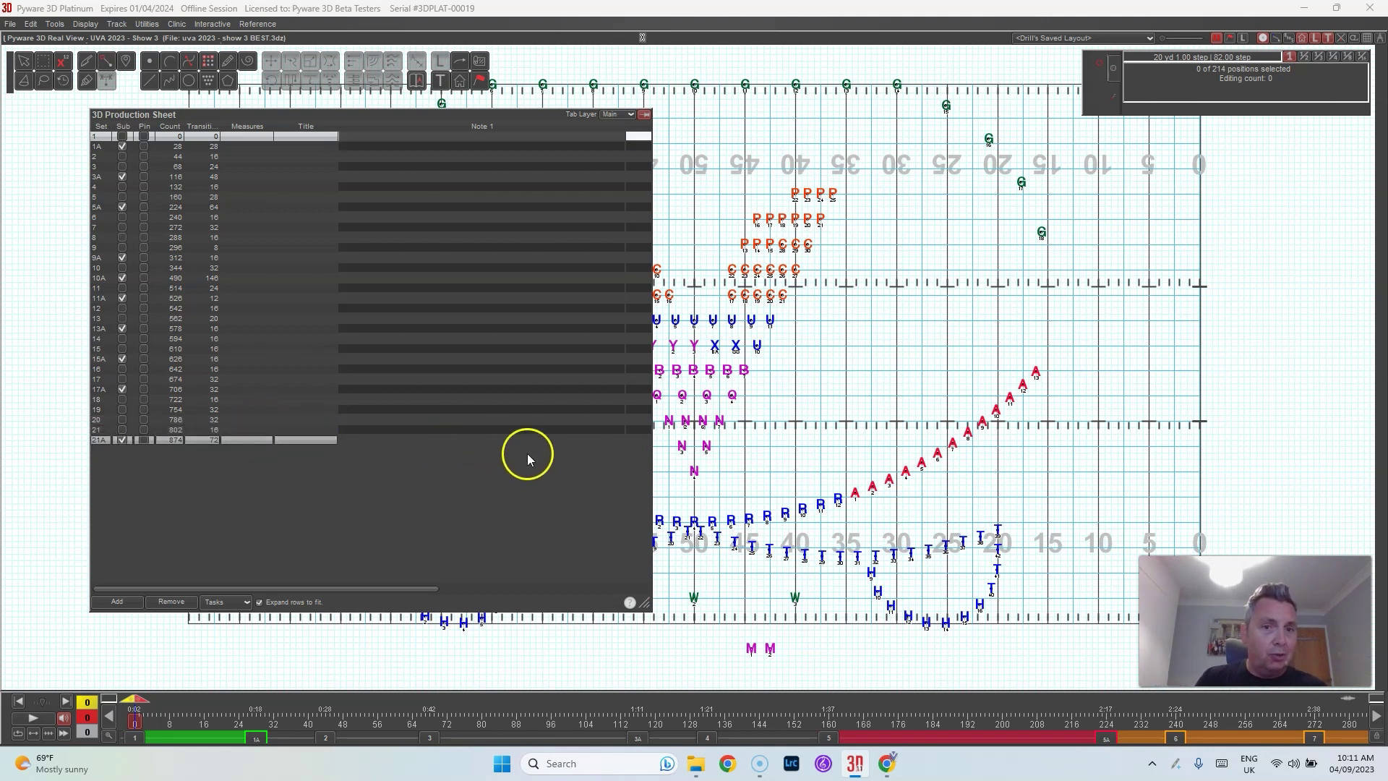
mouse_move(649, 610)
mouse_down()
mouse_move(678, 635)
mouse_move(664, 632)
mouse_up()
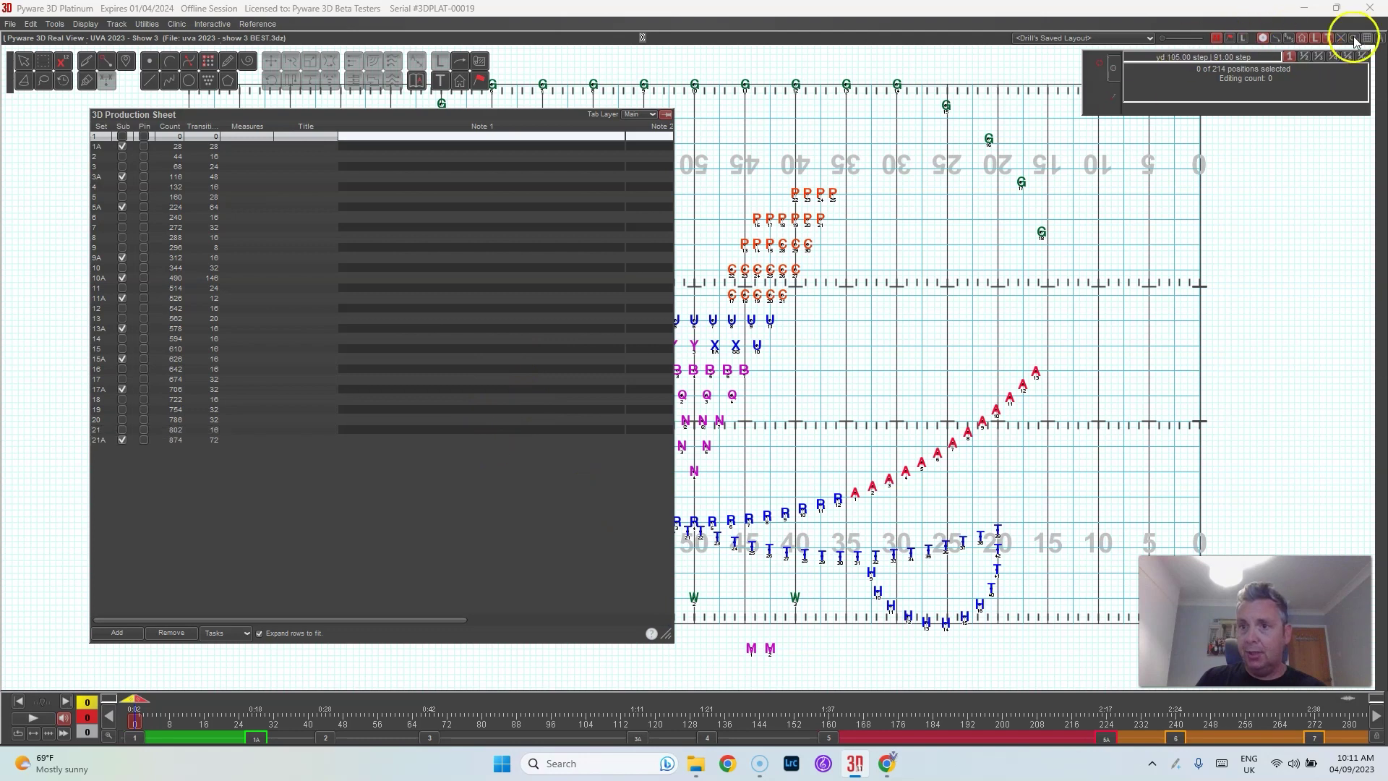
Enter measure ranges and titles like AMOR PROHIBIDO and BEMBA COLORA, and narrow the Title column.
click(1336, 7)
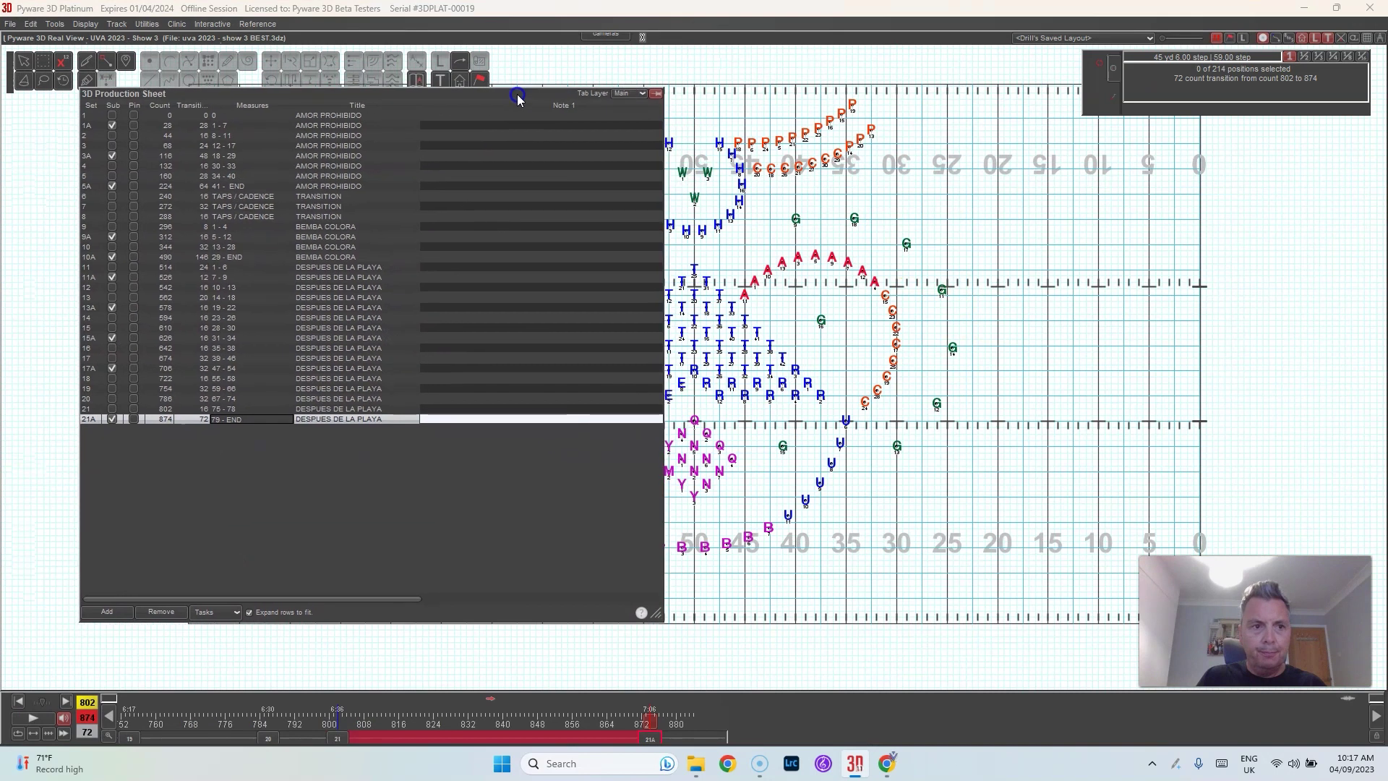
click(520, 165)
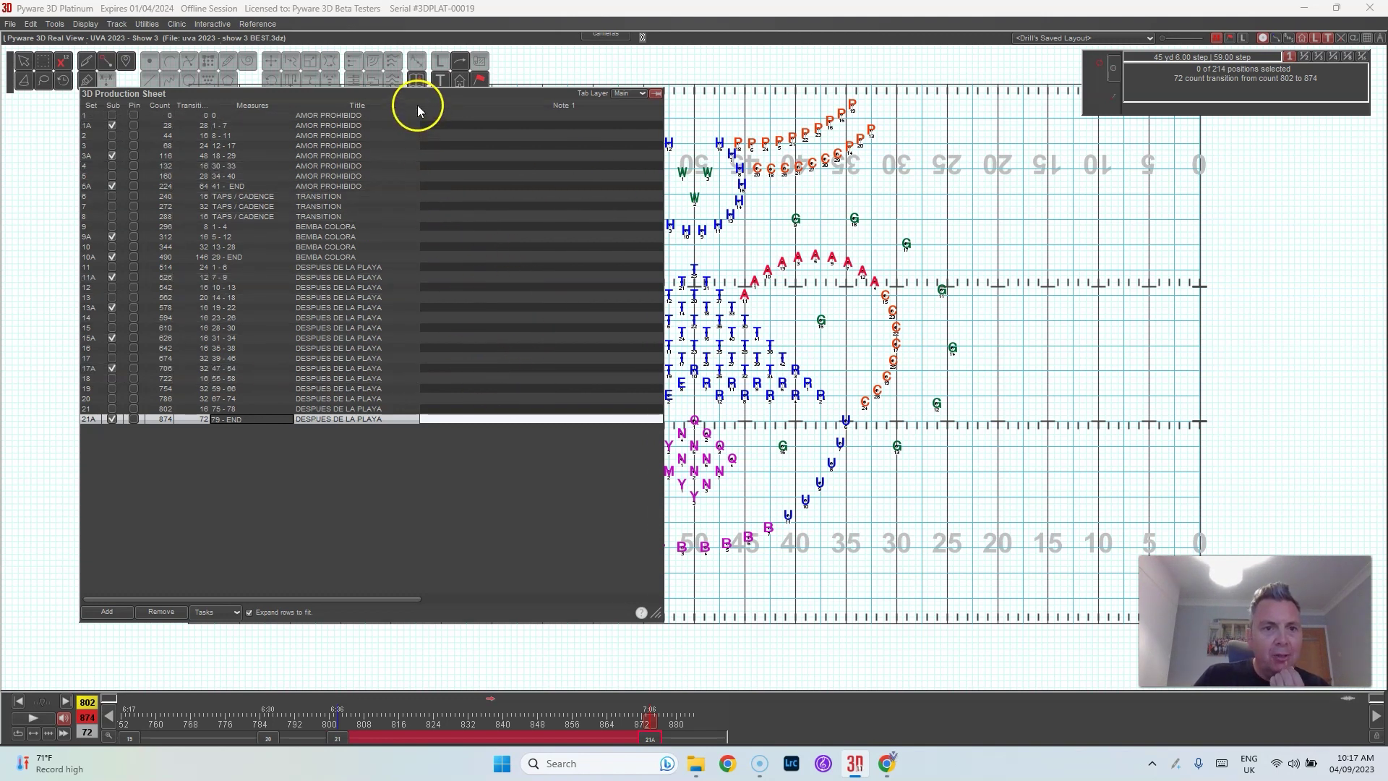
drag(418, 105, 394, 117)
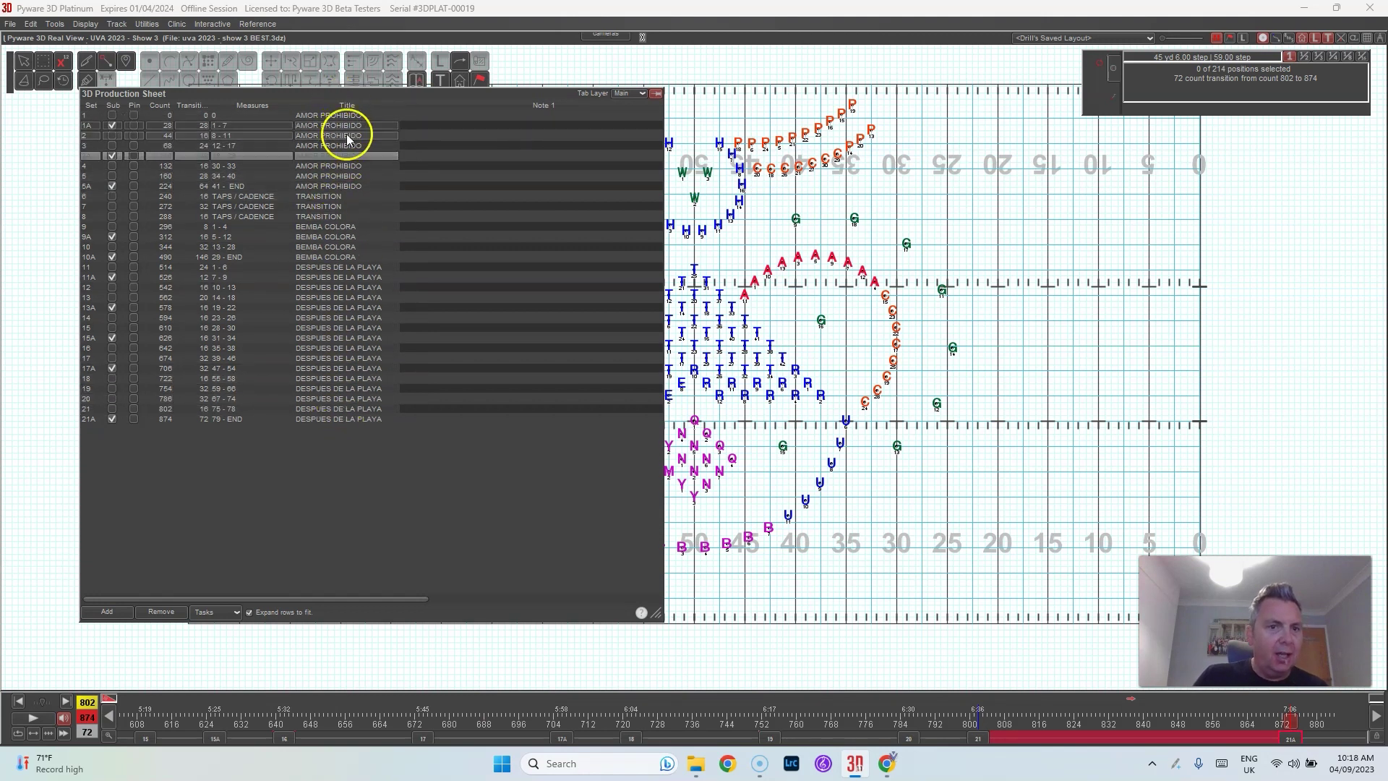
click(354, 420)
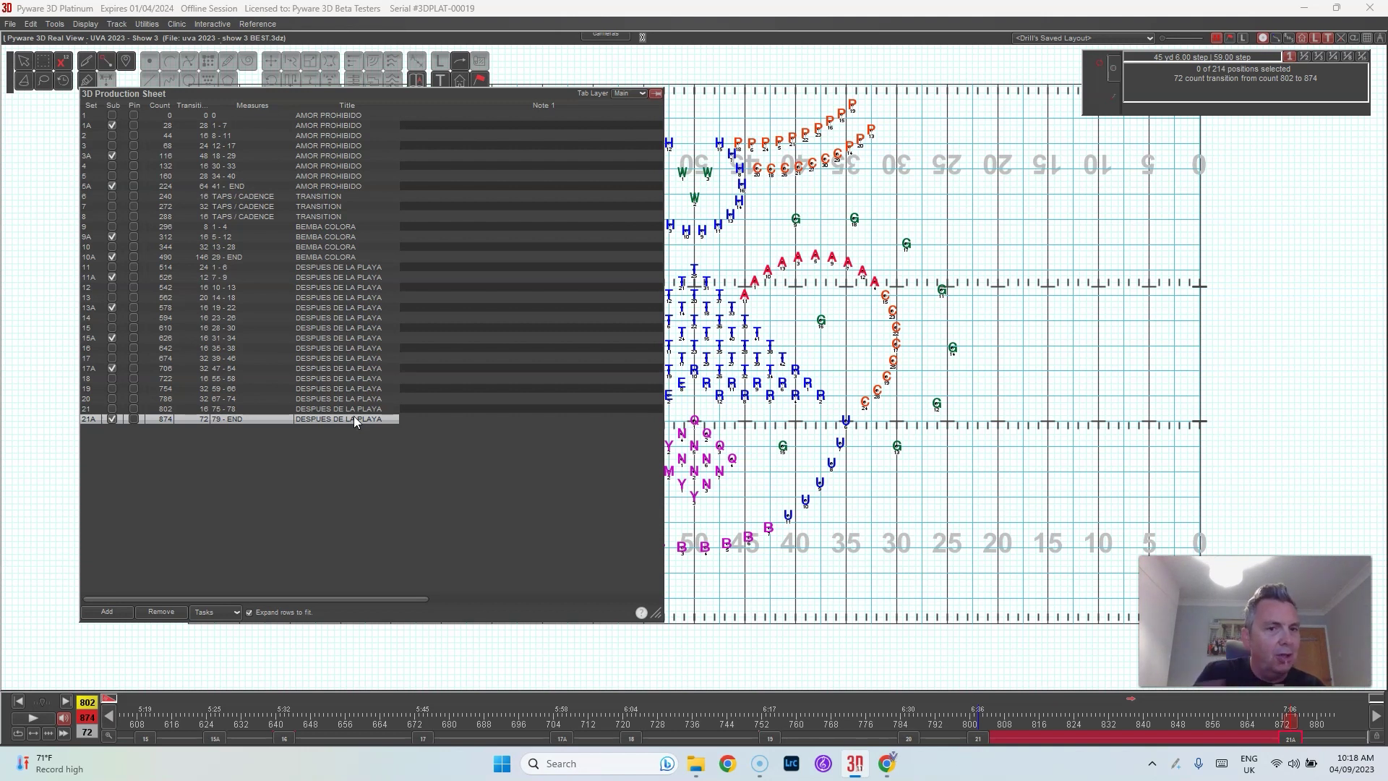
Preview sets 11, 8, 7, 9 and 10A on the drill chart.
click(339, 258)
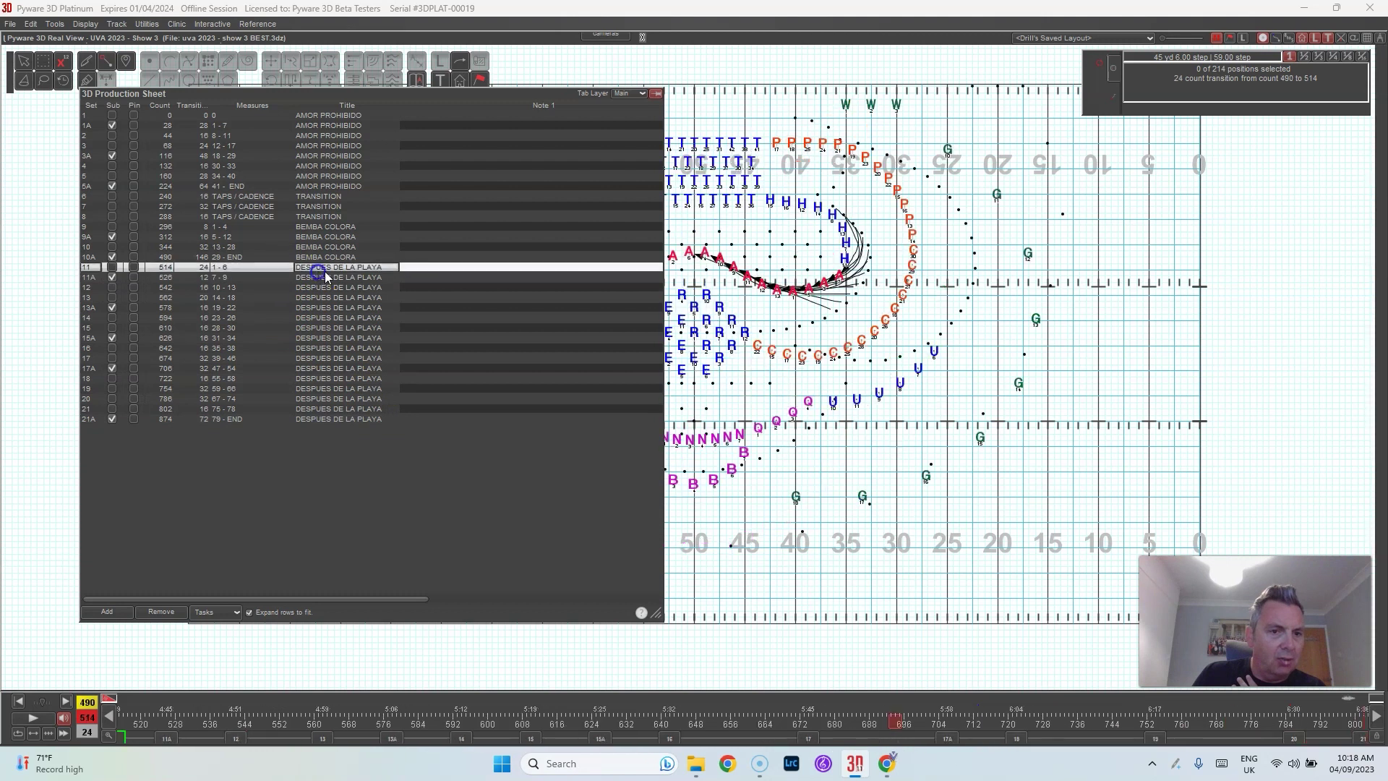
click(338, 221)
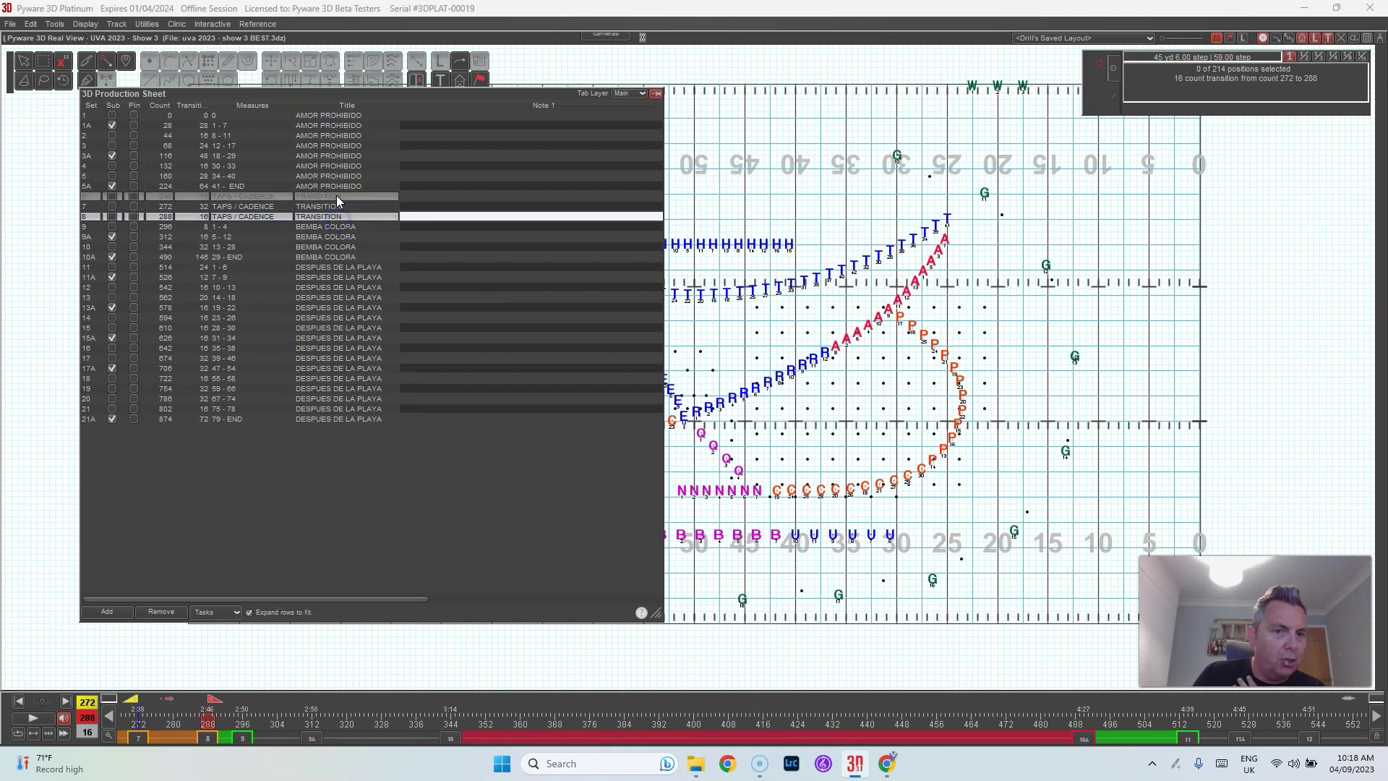
click(338, 207)
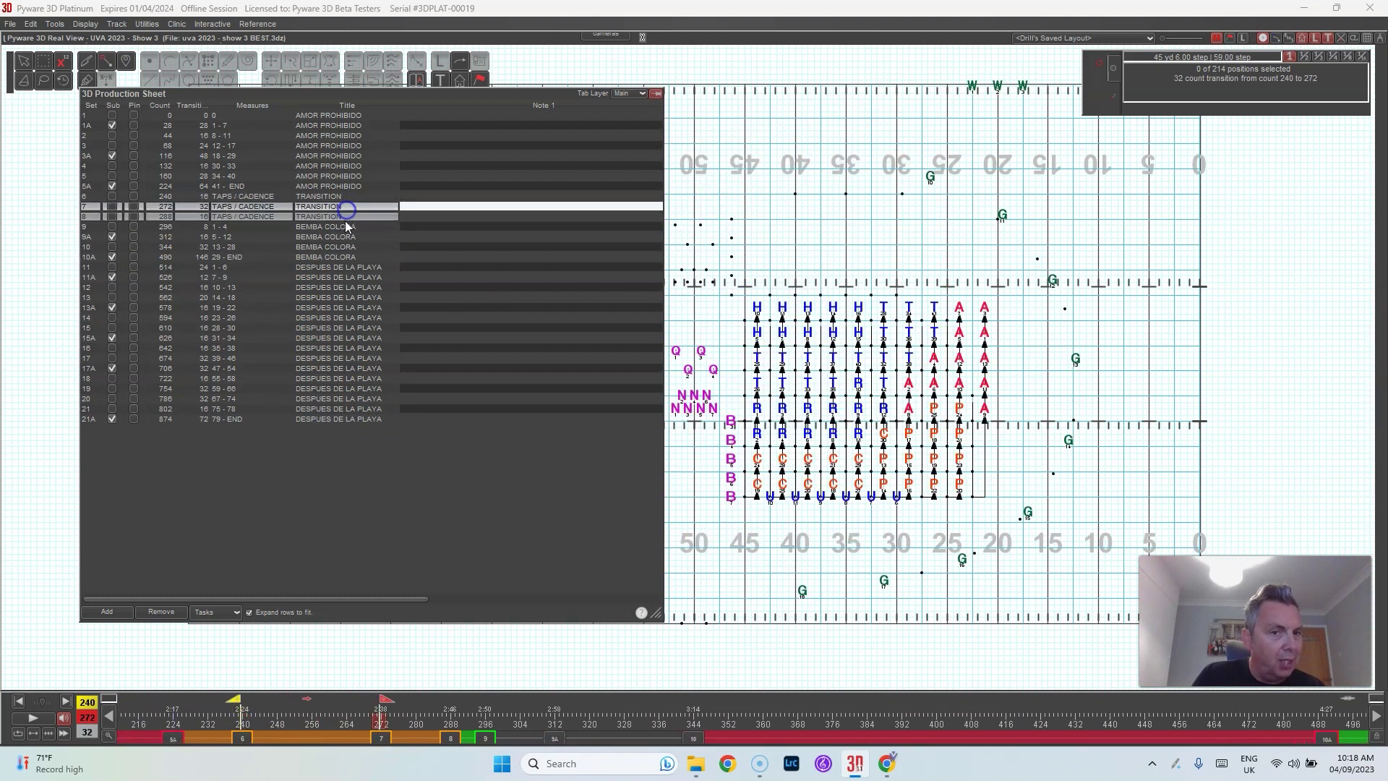
click(295, 197)
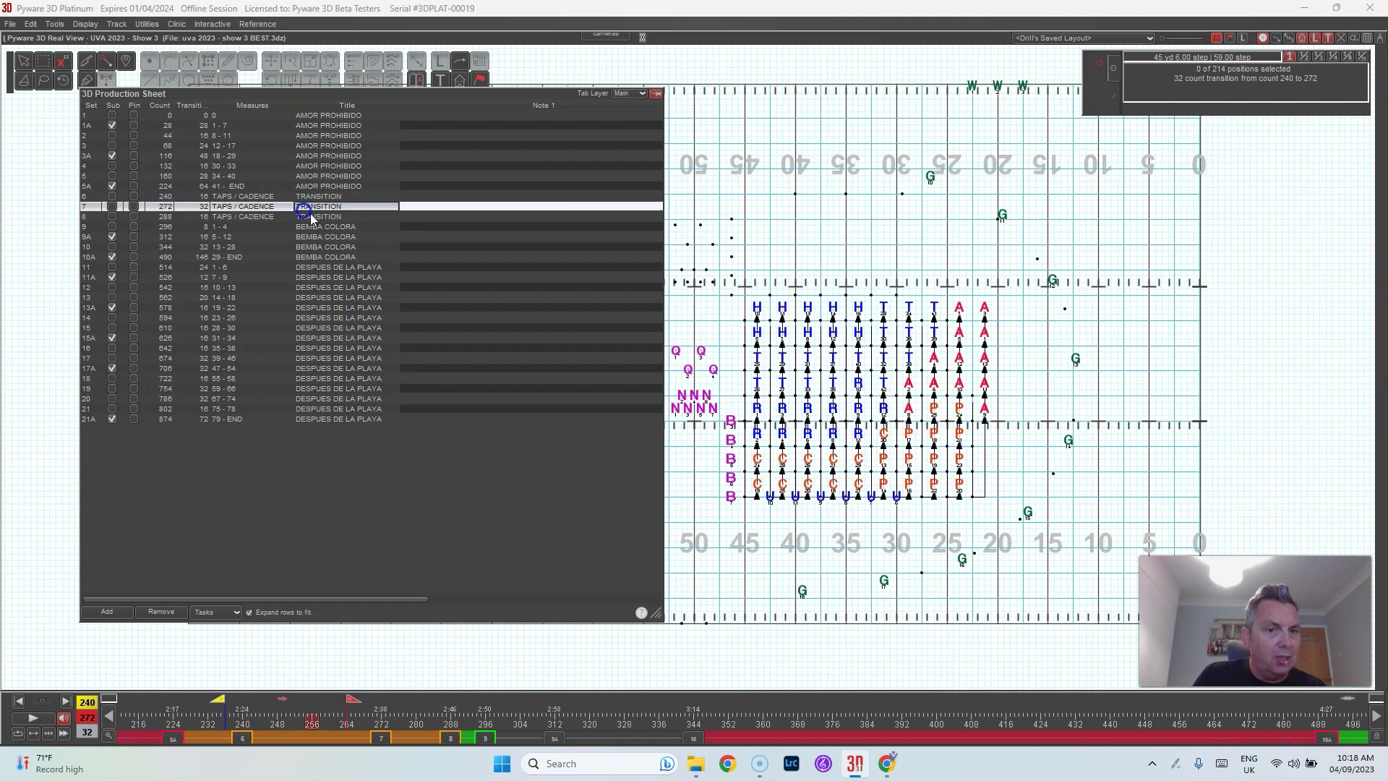
click(295, 216)
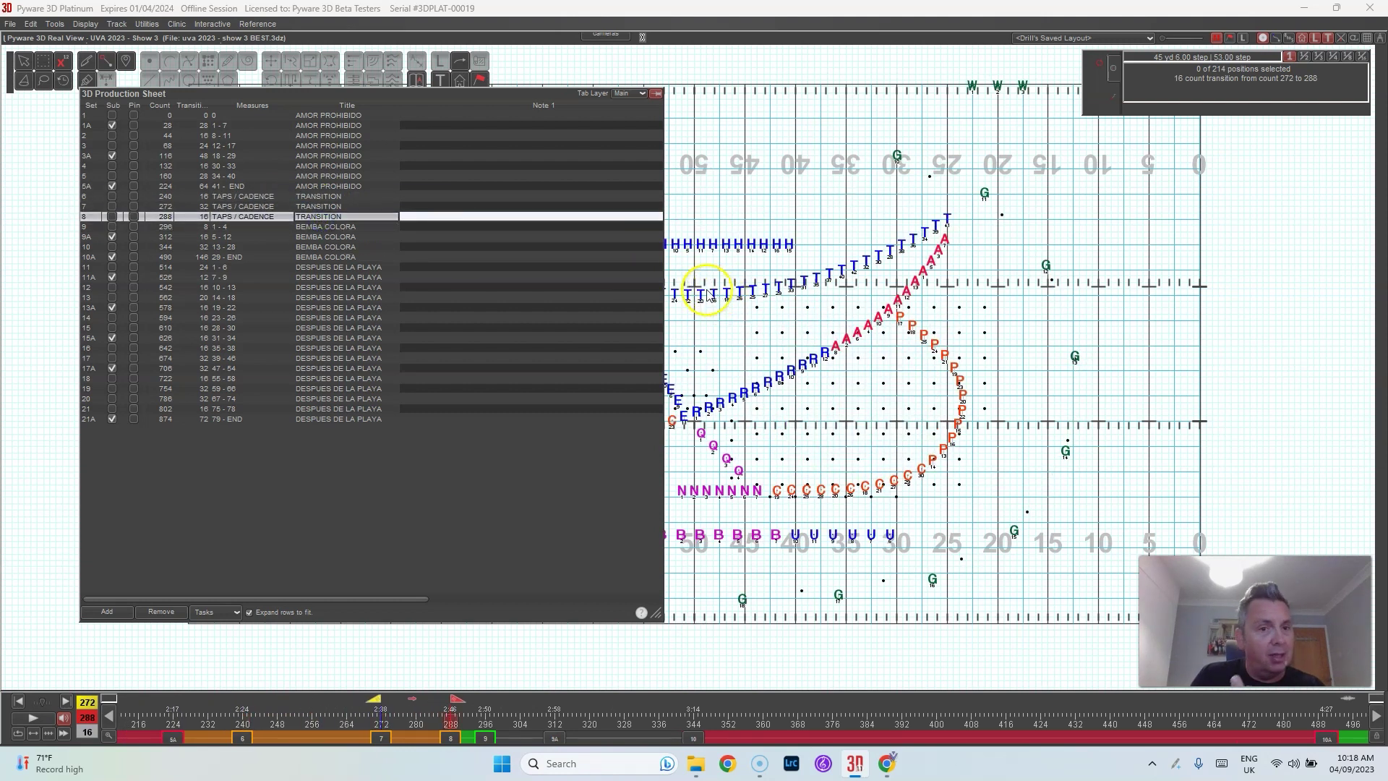
click(374, 227)
click(372, 256)
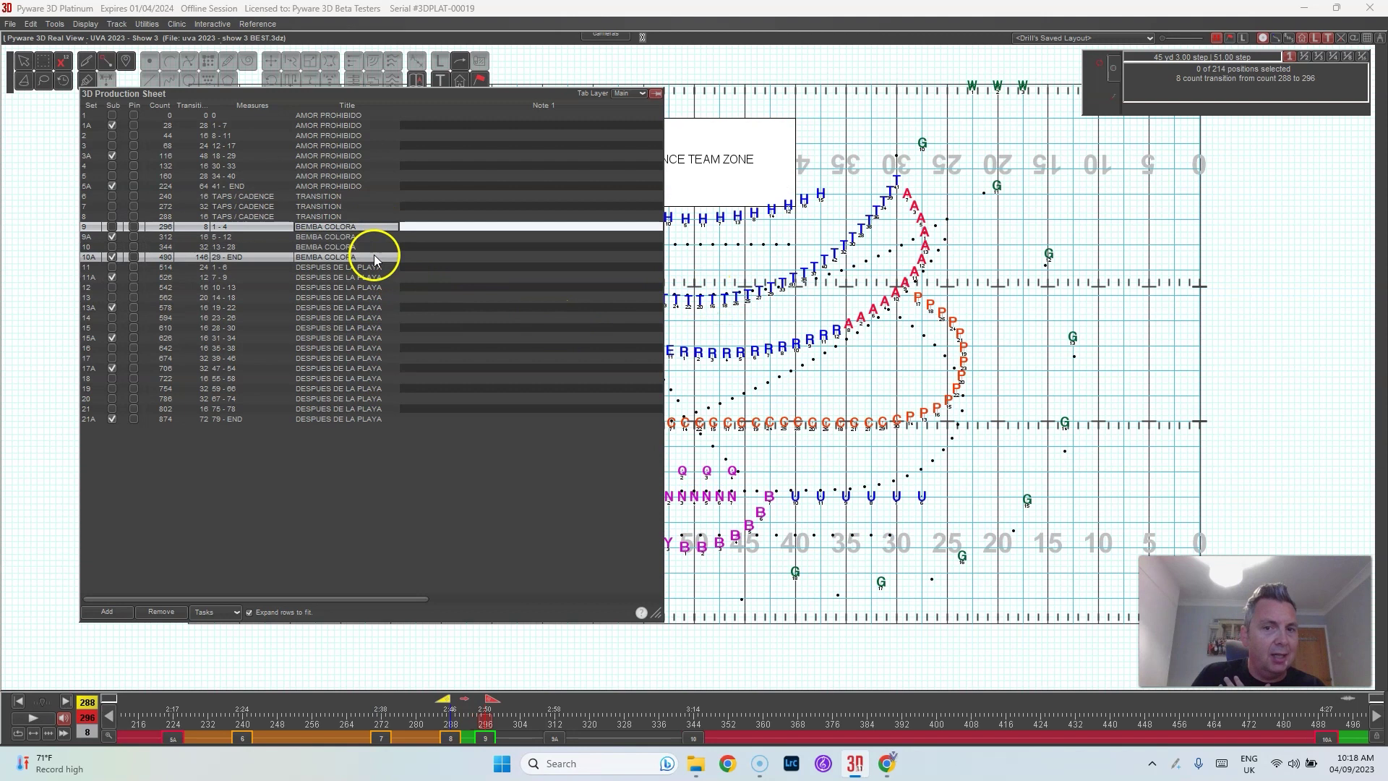
Move the production sheet panel left and return the chart to the opening set.
drag(394, 95, 336, 115)
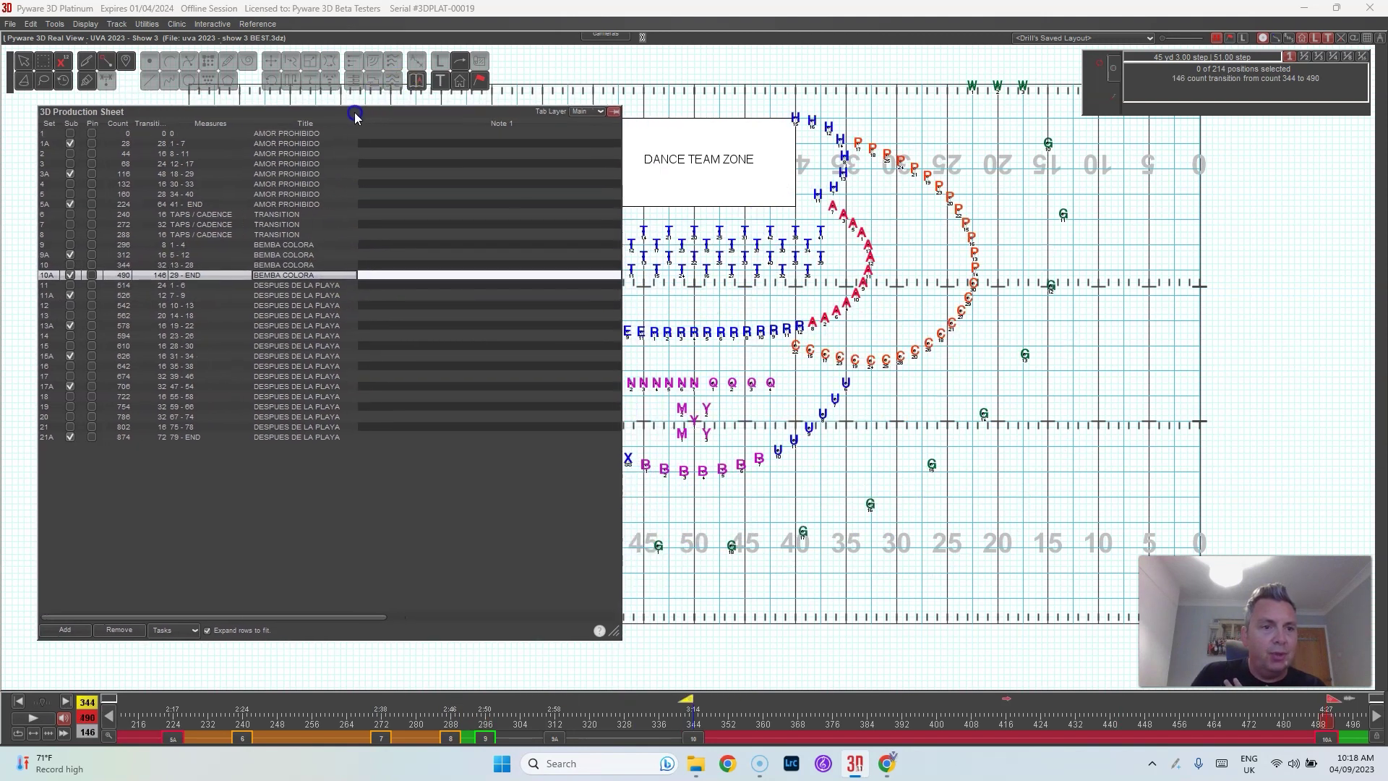
click(198, 219)
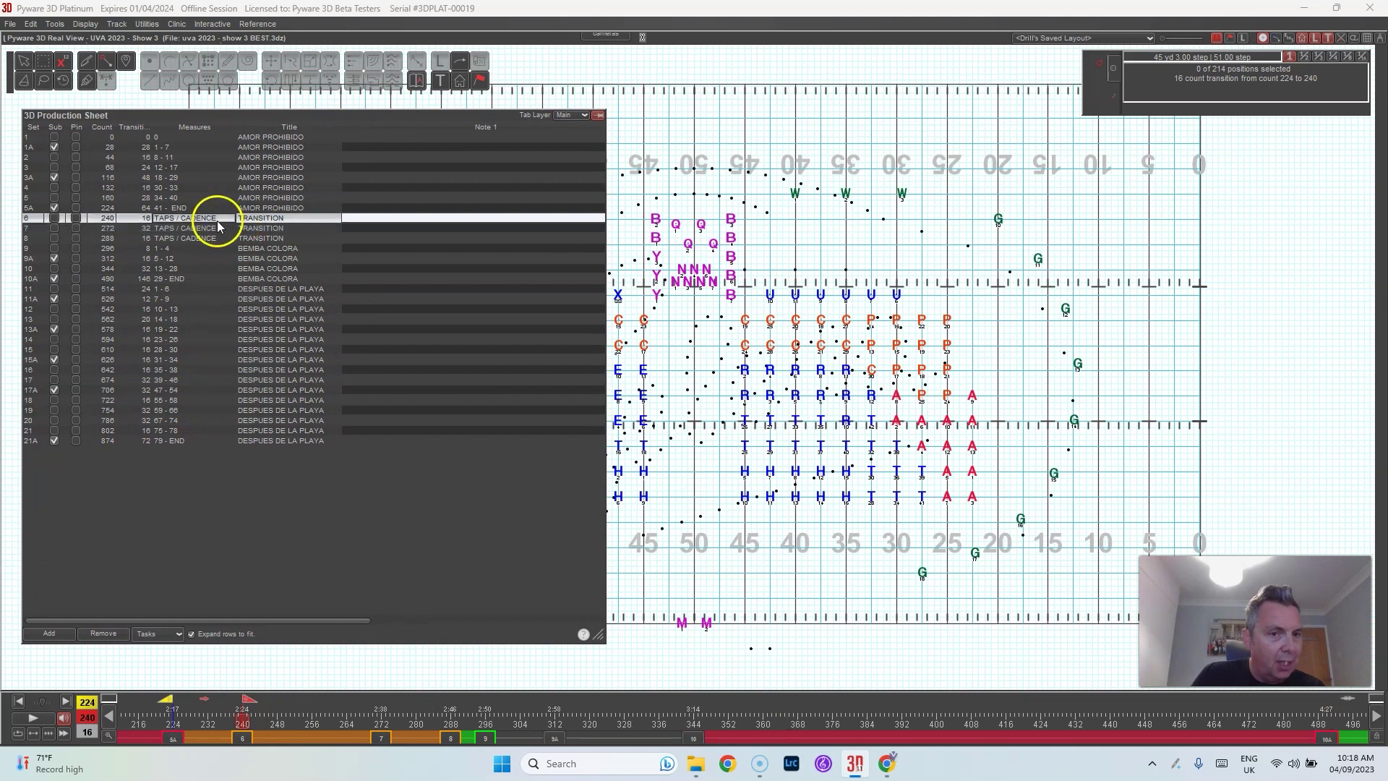
click(231, 137)
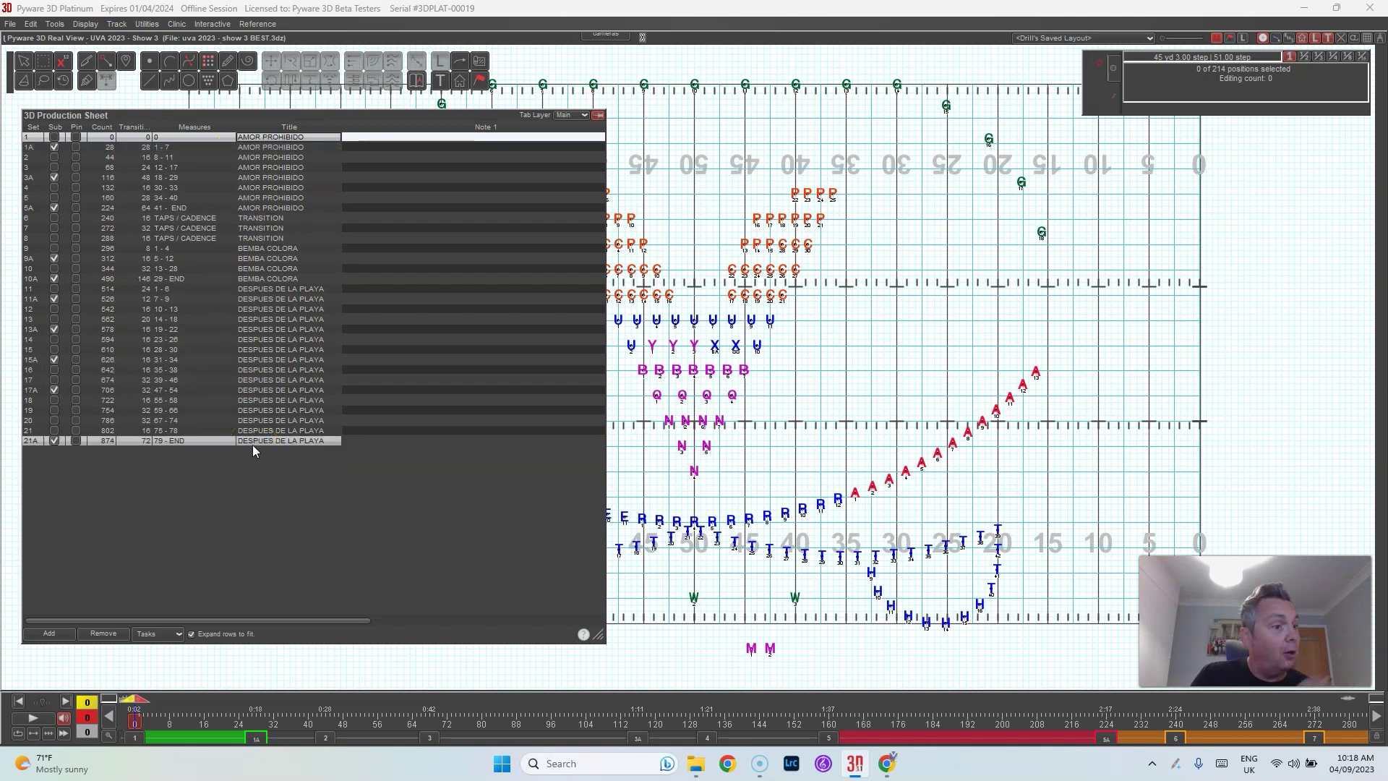
scroll(358, 136, down, 2)
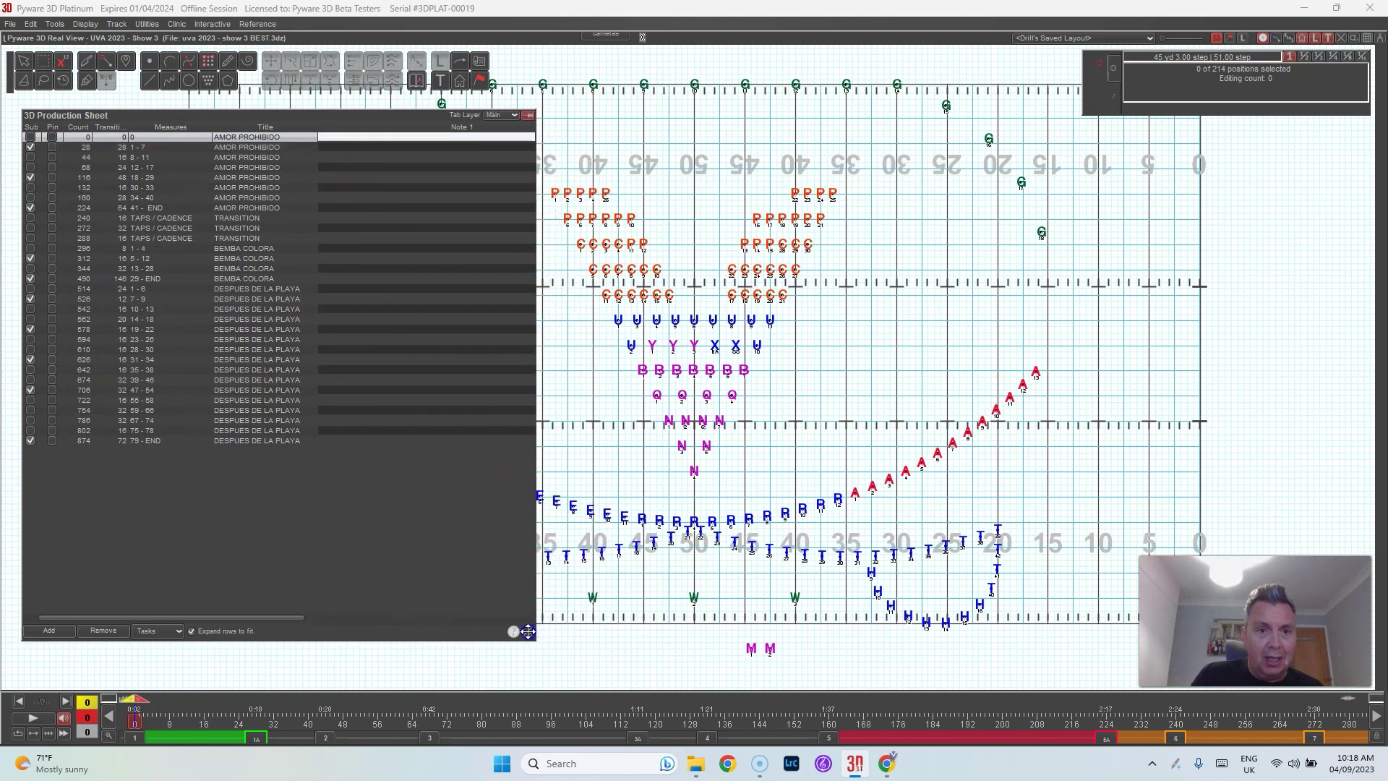
Resize the production sheet panel, then begin editing the first set's note.
drag(600, 635, 506, 646)
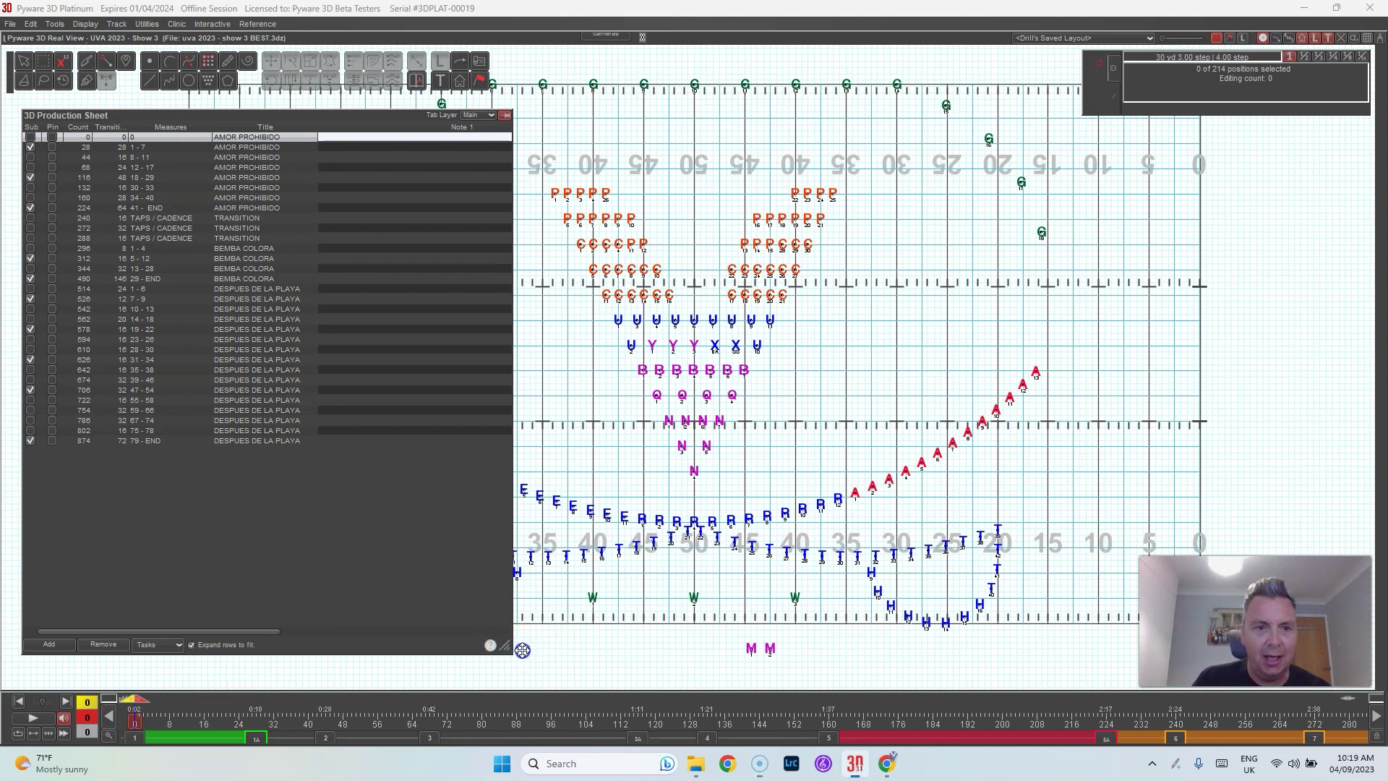
drag(510, 647, 622, 639)
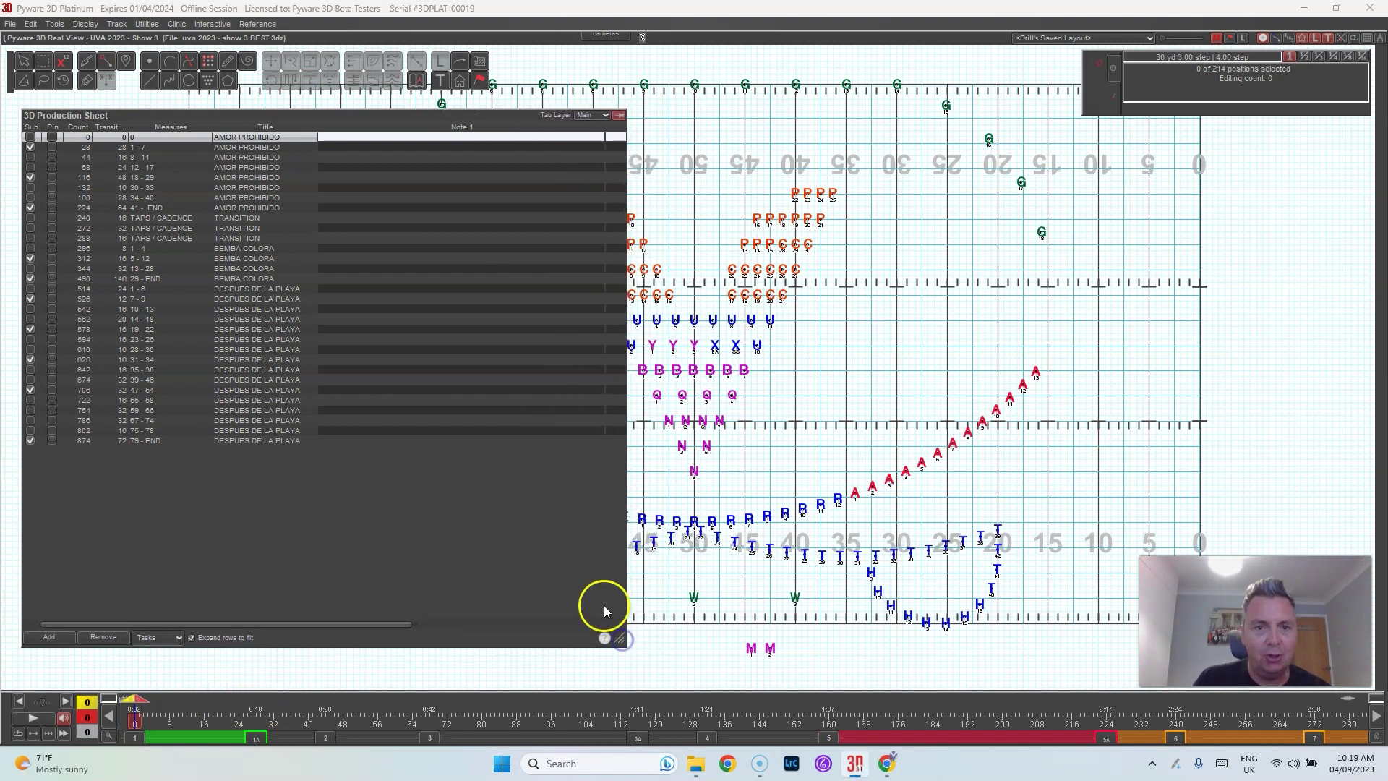
click(371, 141)
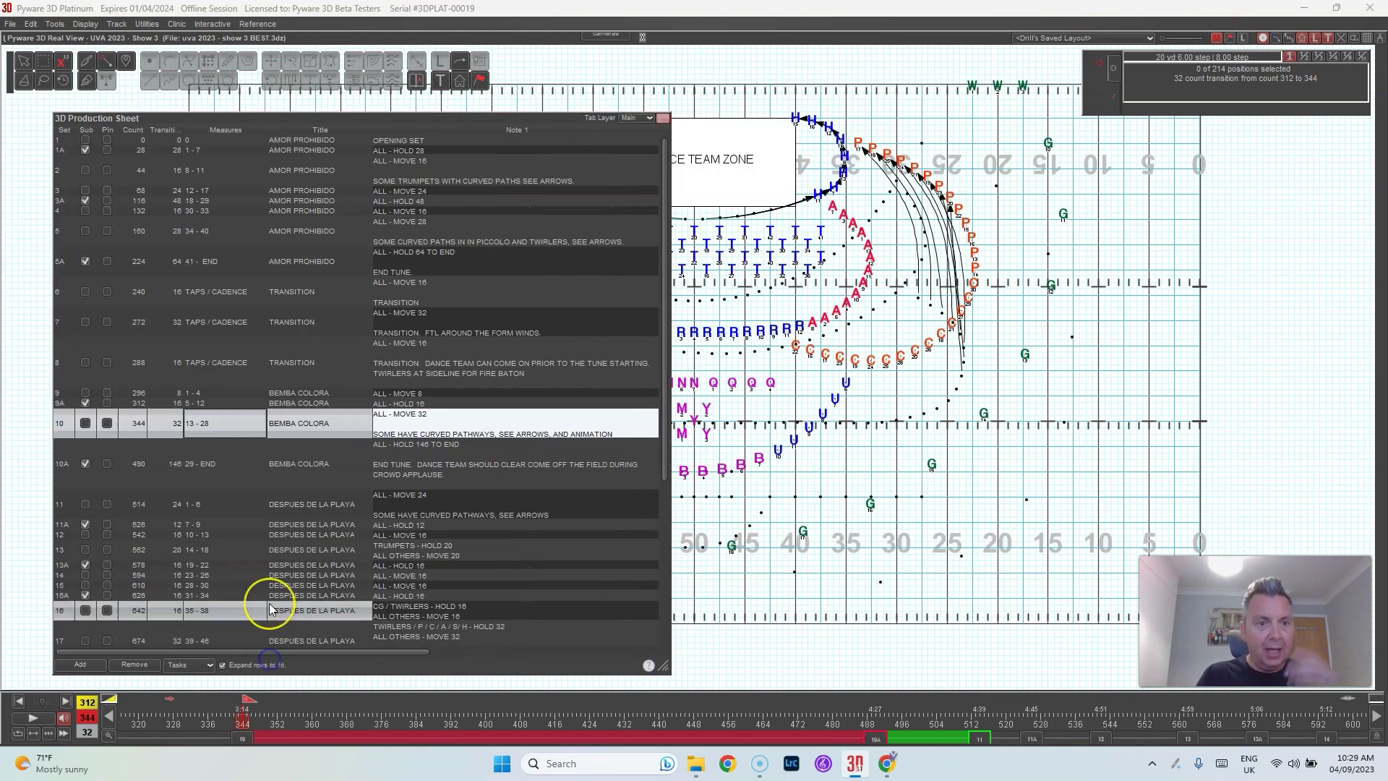
scroll(374, 326, down, 5)
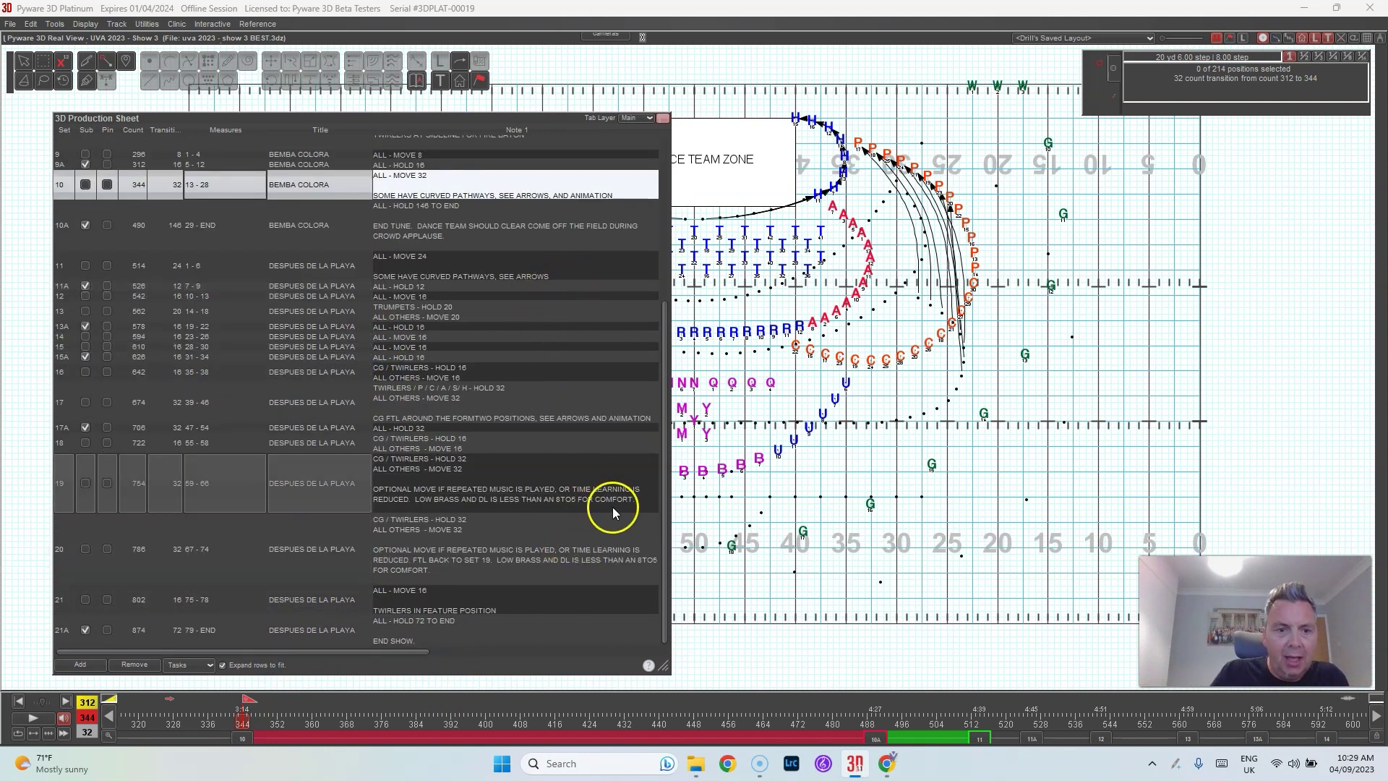
scroll(565, 383, up, 5)
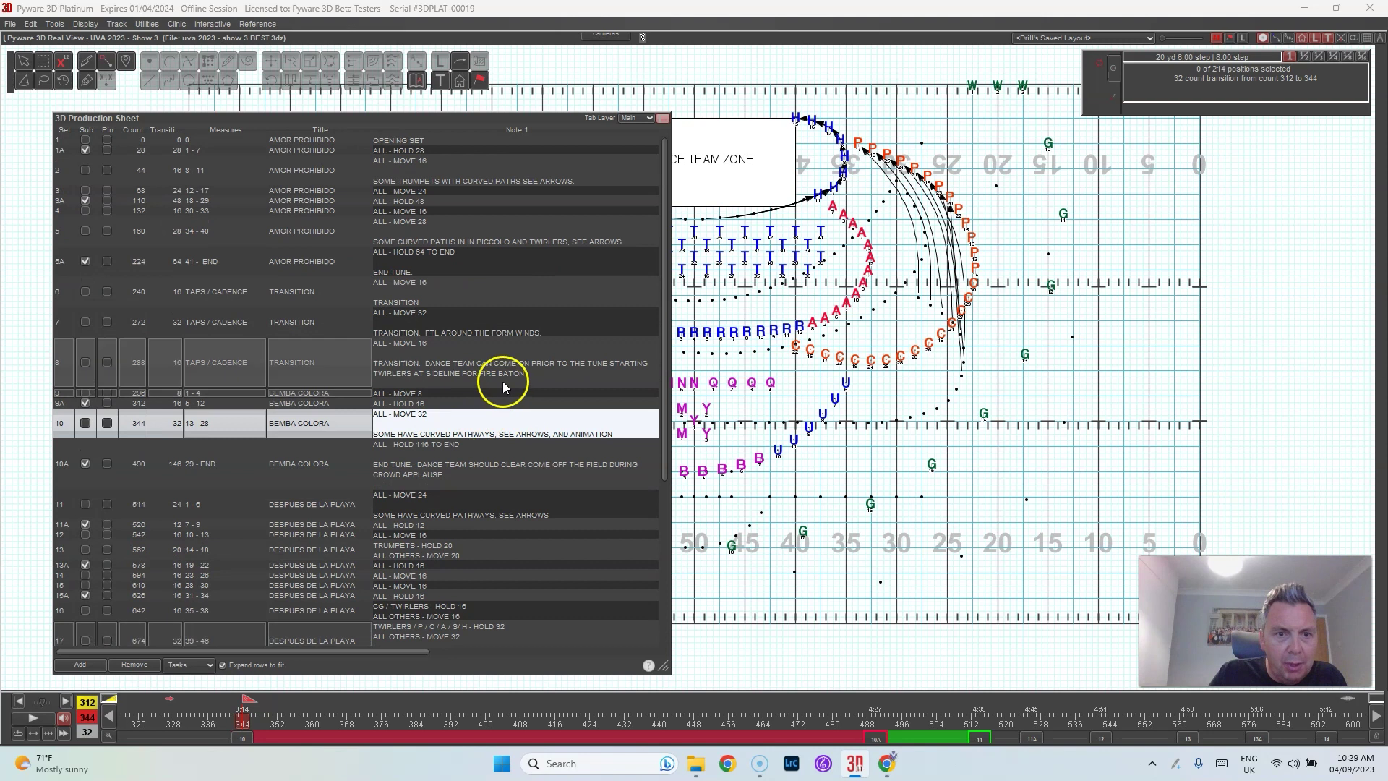
Review notes by jumping to TRANSITION set 8, set 17, set 5 and the opening set.
click(510, 364)
click(477, 142)
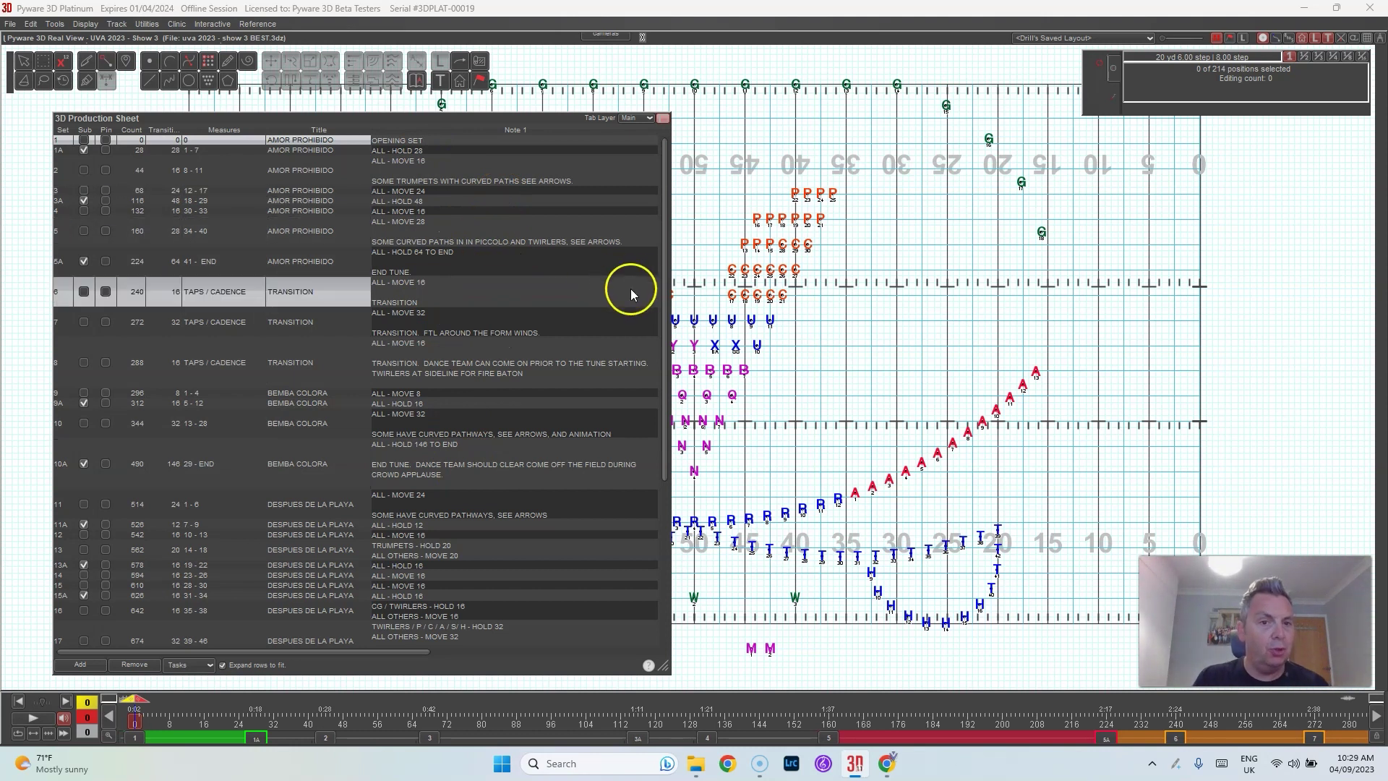
scroll(561, 354, down, 3)
scroll(561, 354, down, 3)
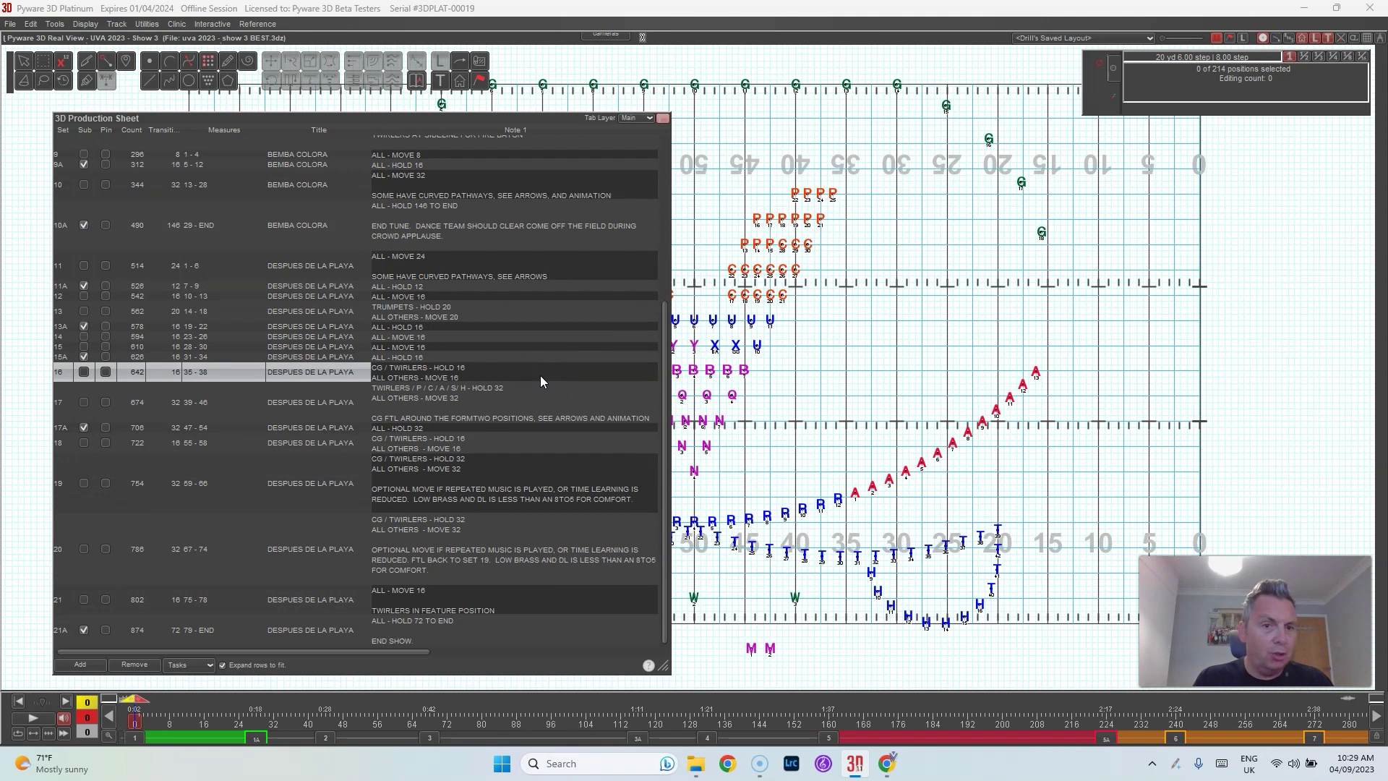
click(595, 387)
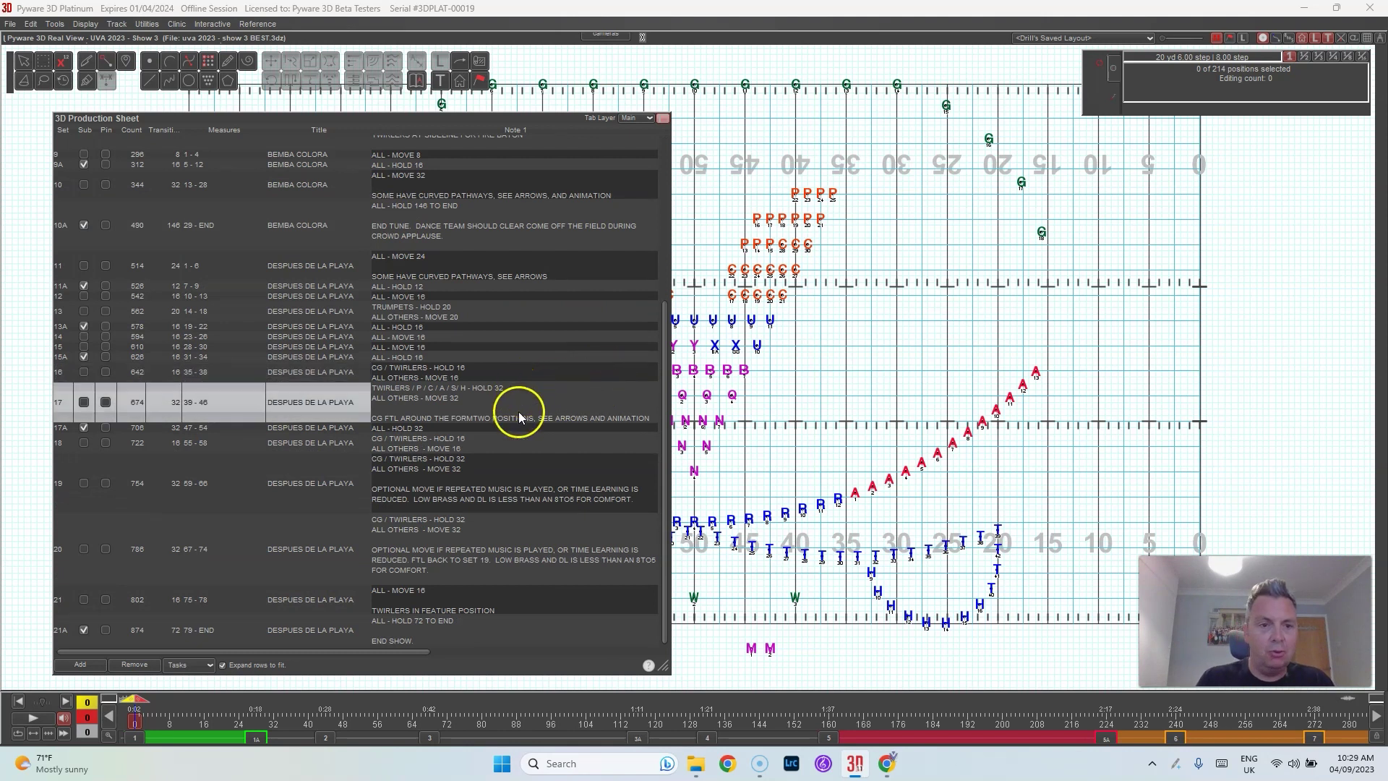
scroll(491, 404, up, 5)
scroll(491, 405, up, 3)
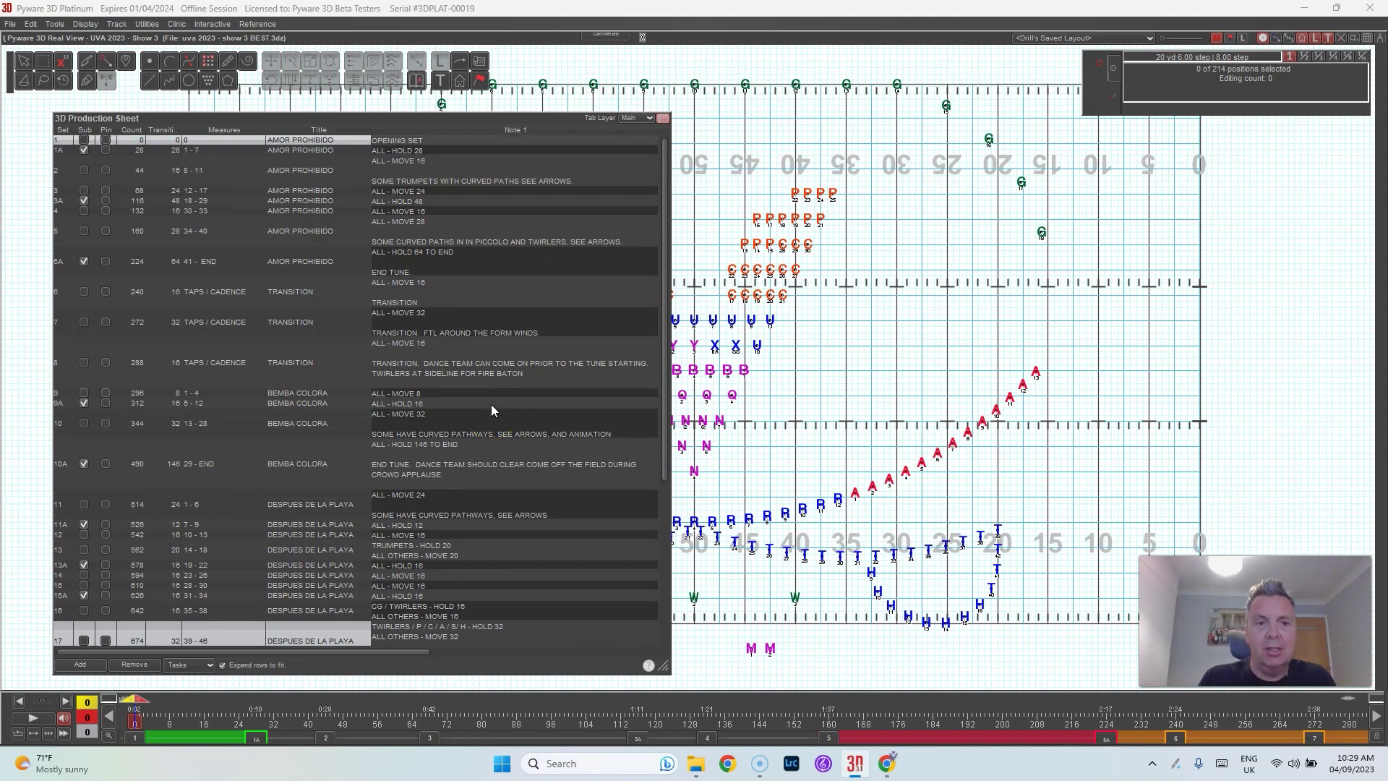
click(517, 373)
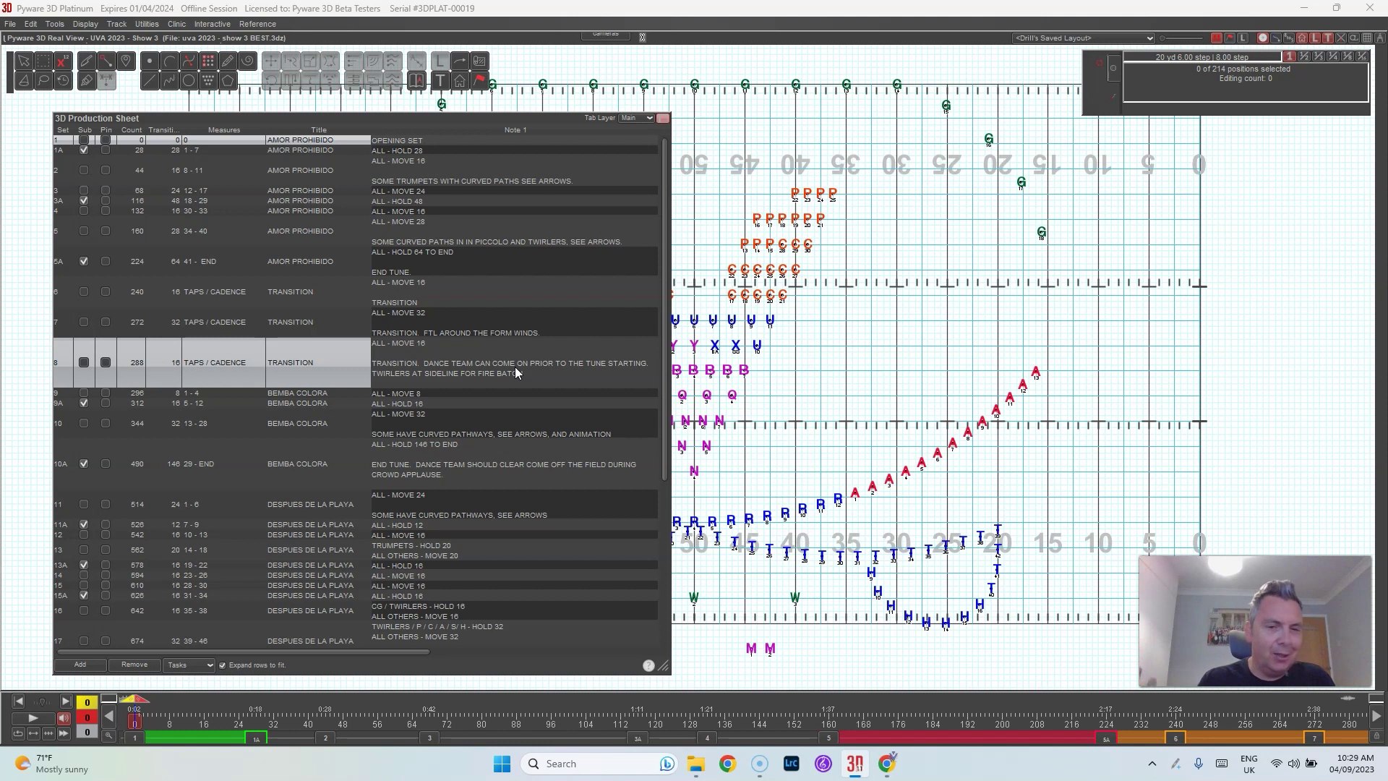
click(642, 233)
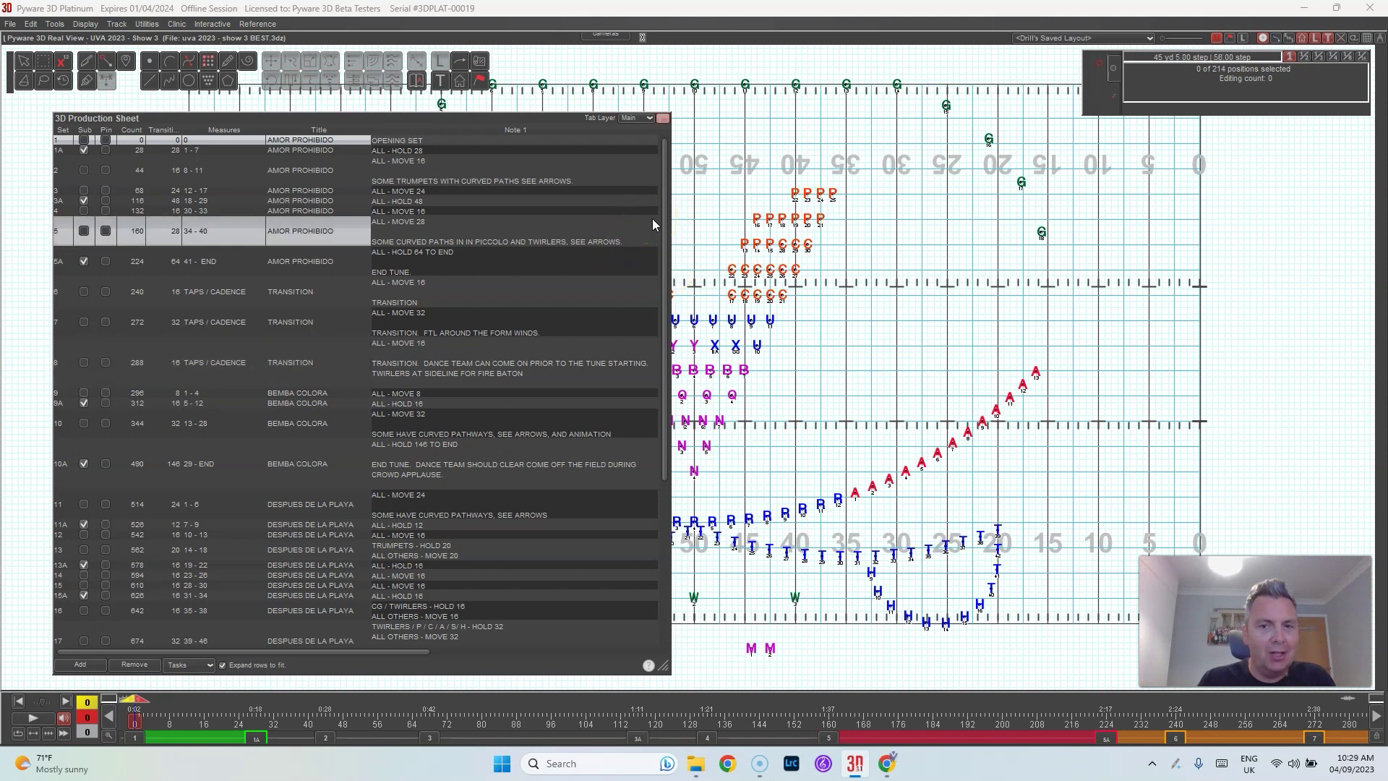
click(700, 164)
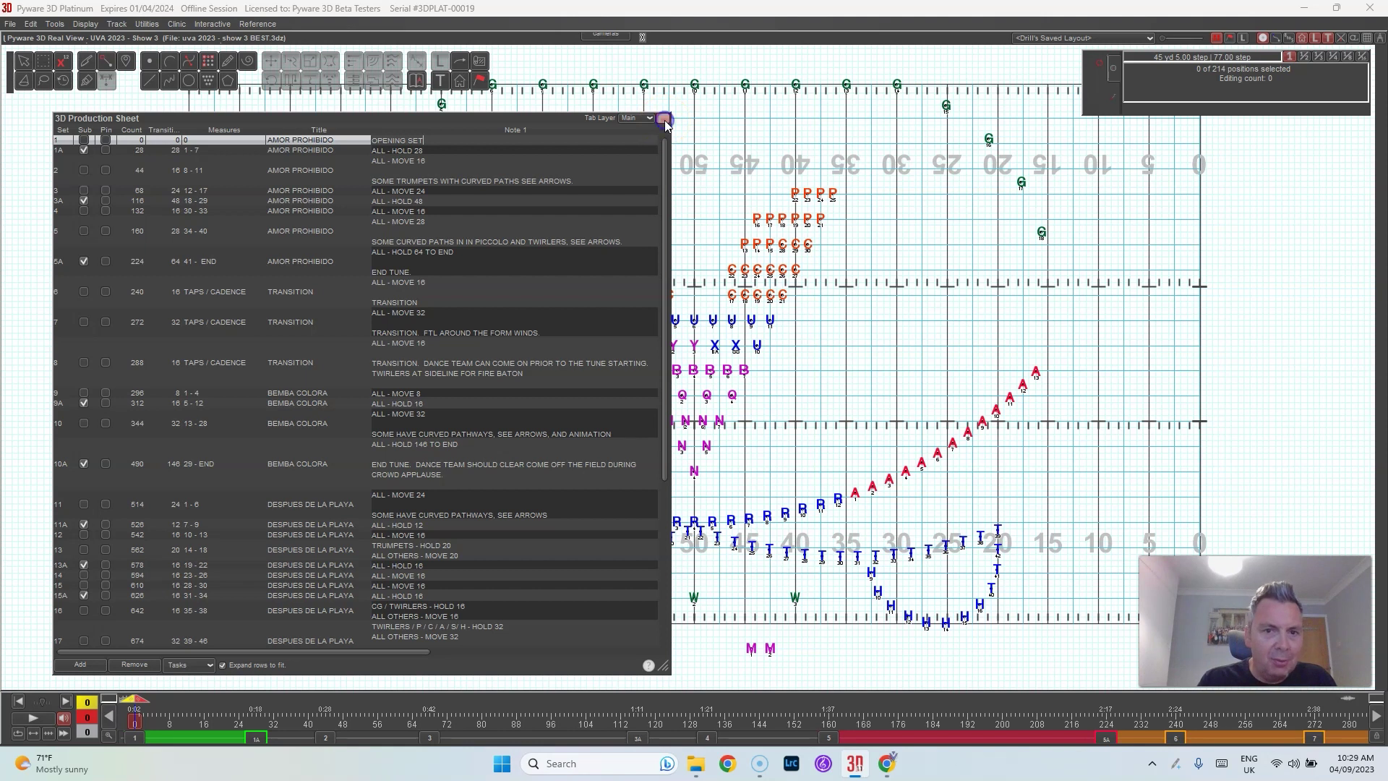
Close the 3D Production Sheet and save the show's files.
click(665, 119)
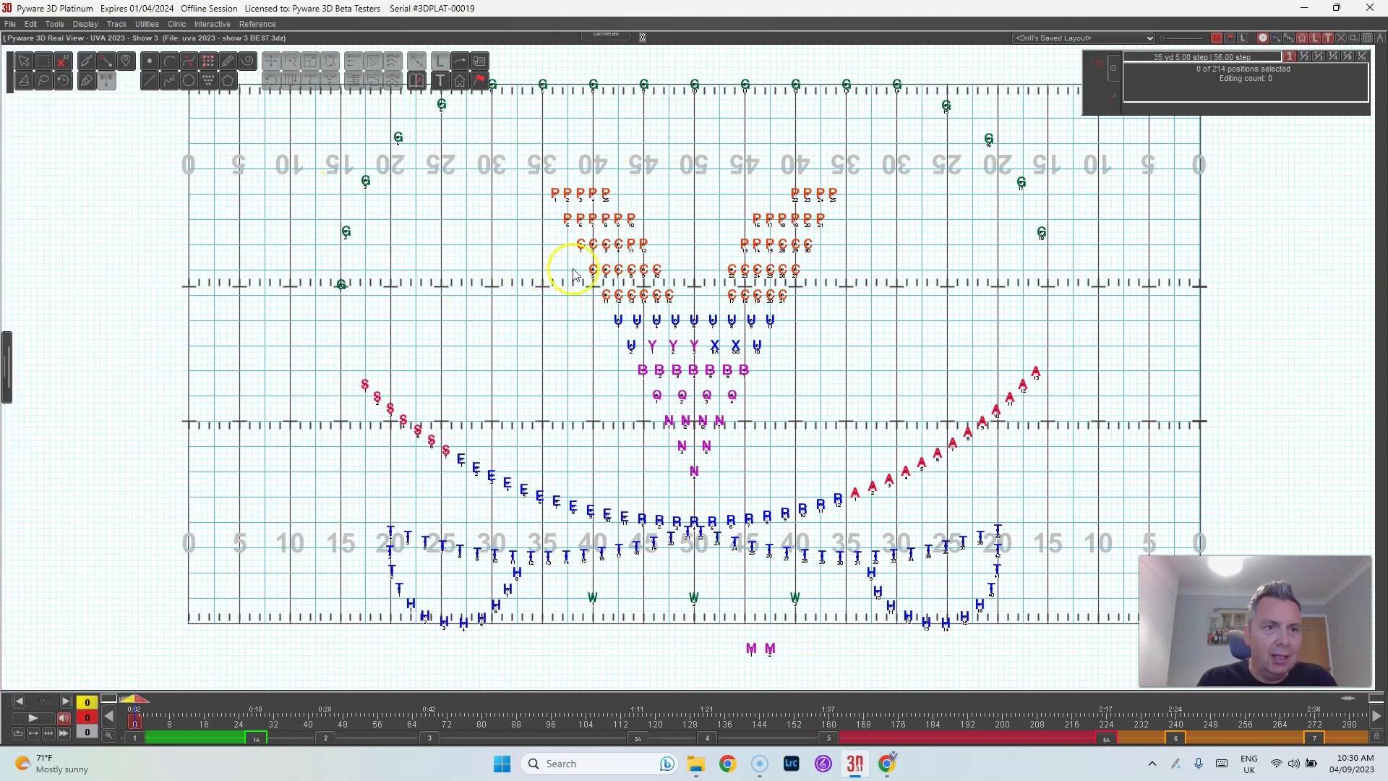
click(22, 60)
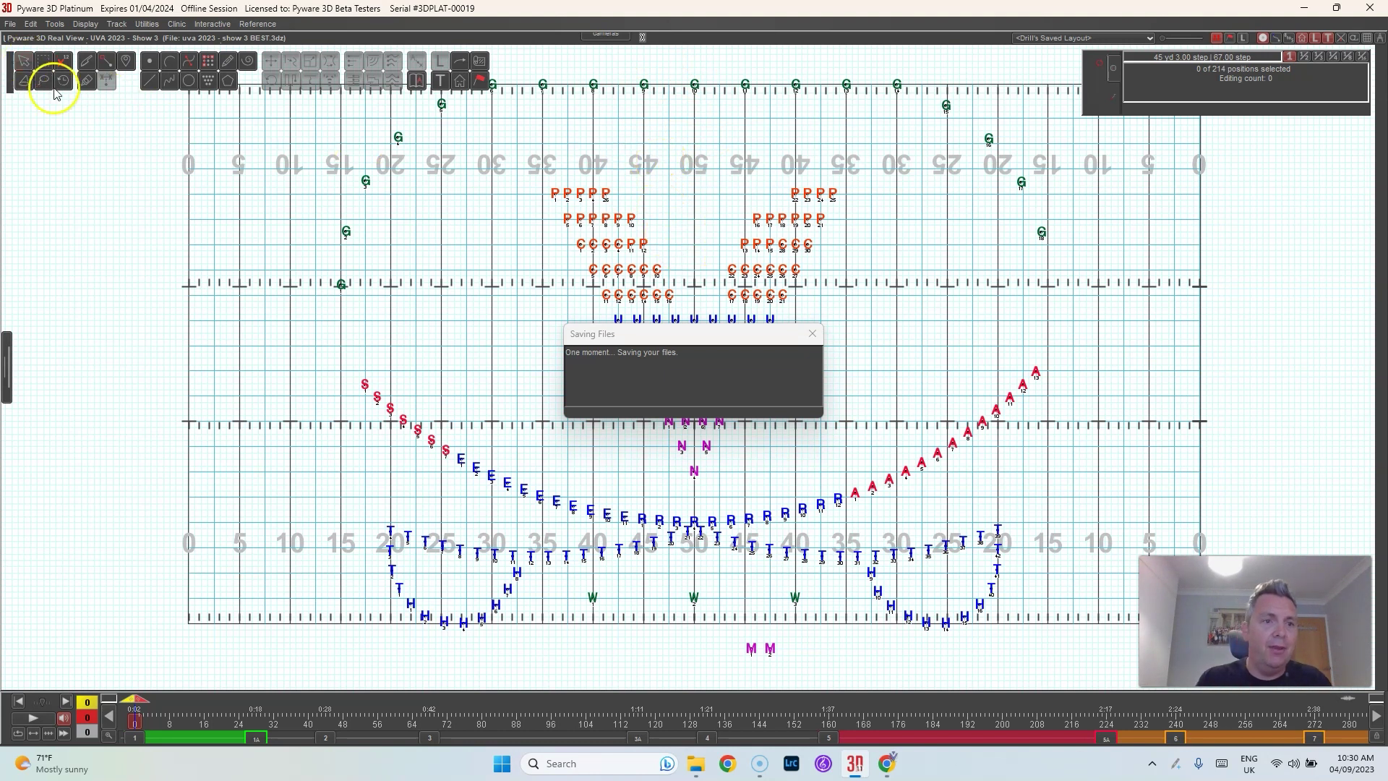
Glue the G arc and two right-side Gs into one 18-performer group, then preview it.
click(104, 70)
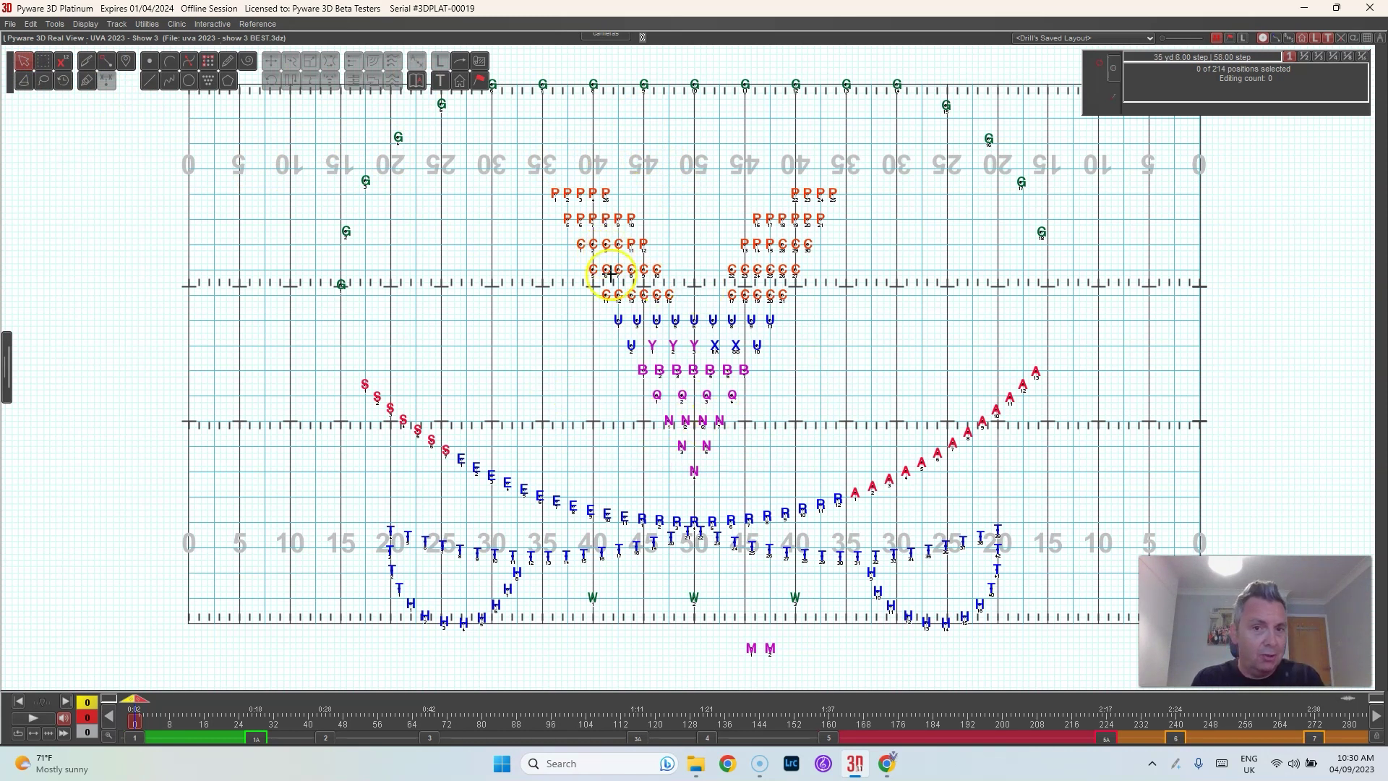
click(695, 87)
shift+click(1020, 183)
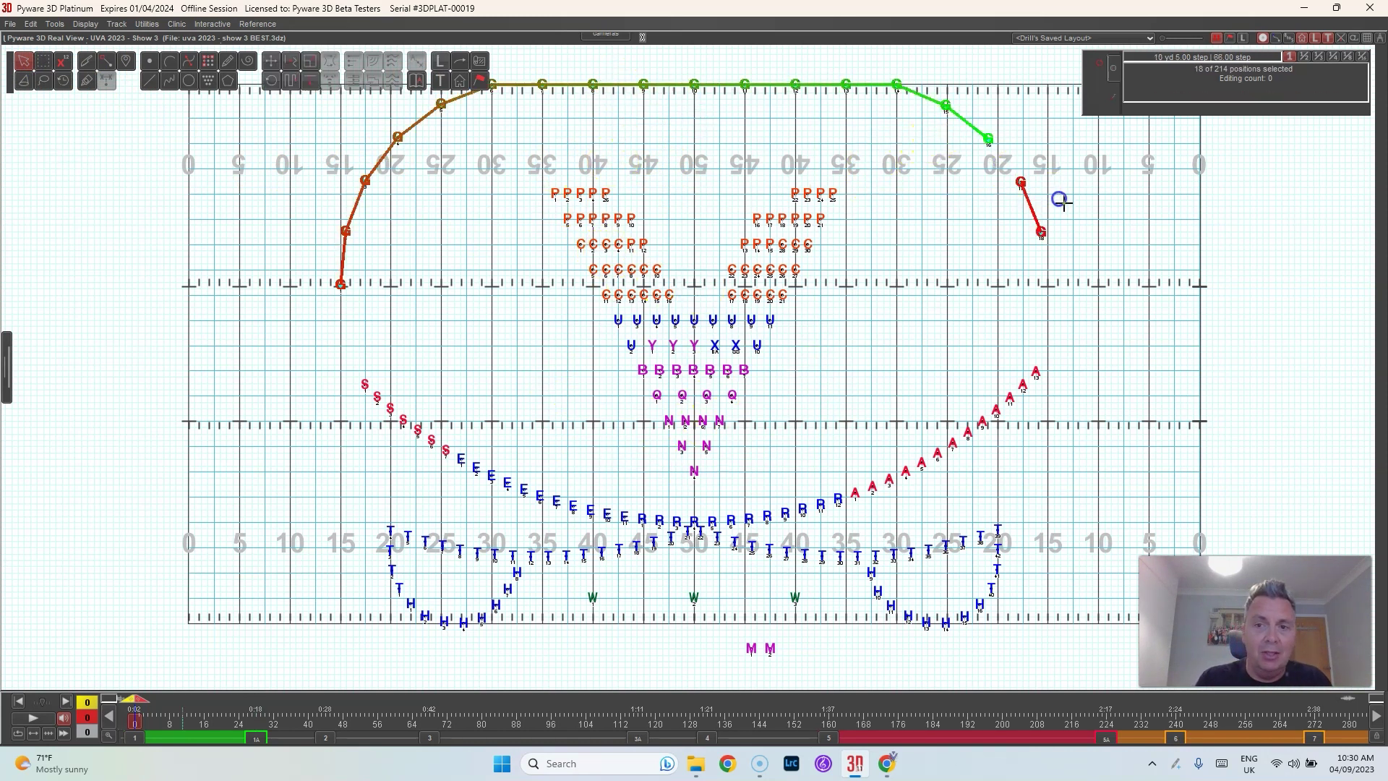
click(88, 81)
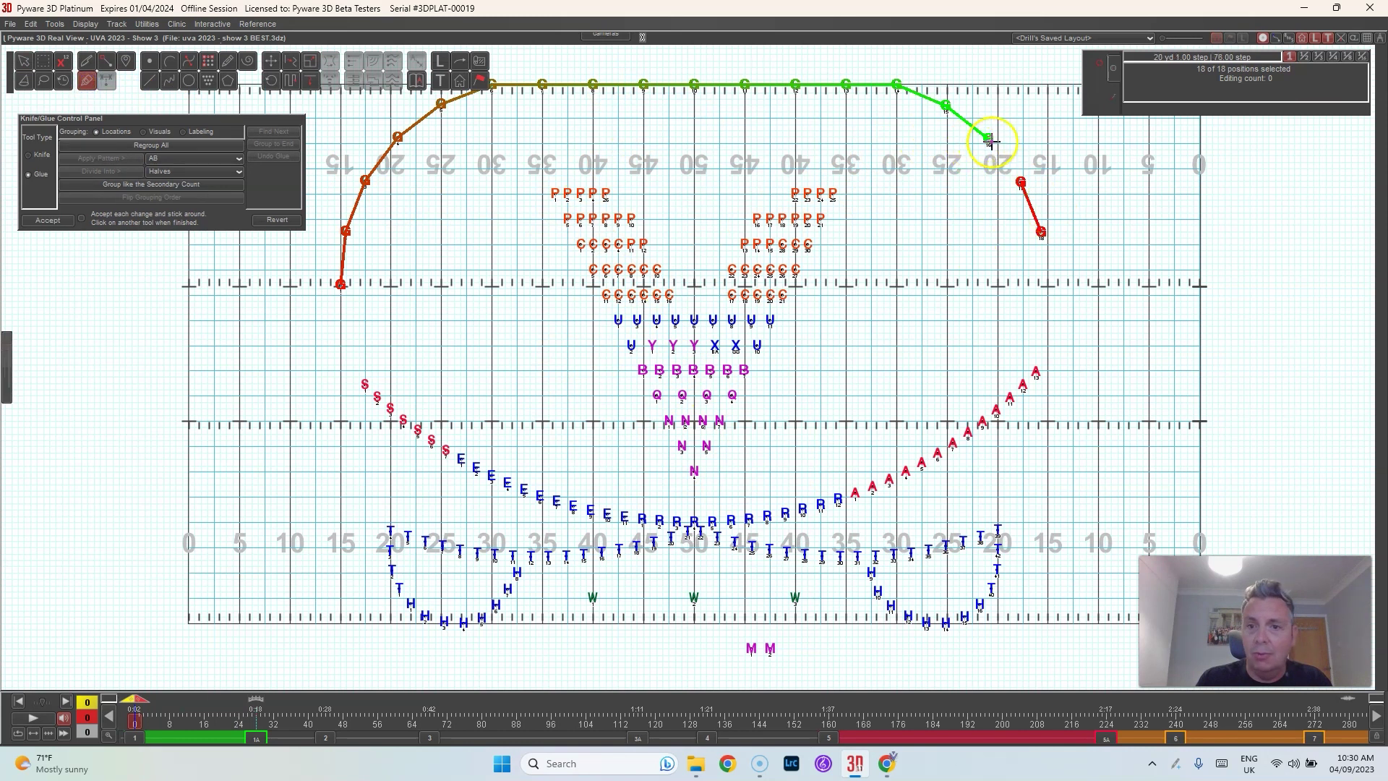
click(1023, 182)
click(47, 220)
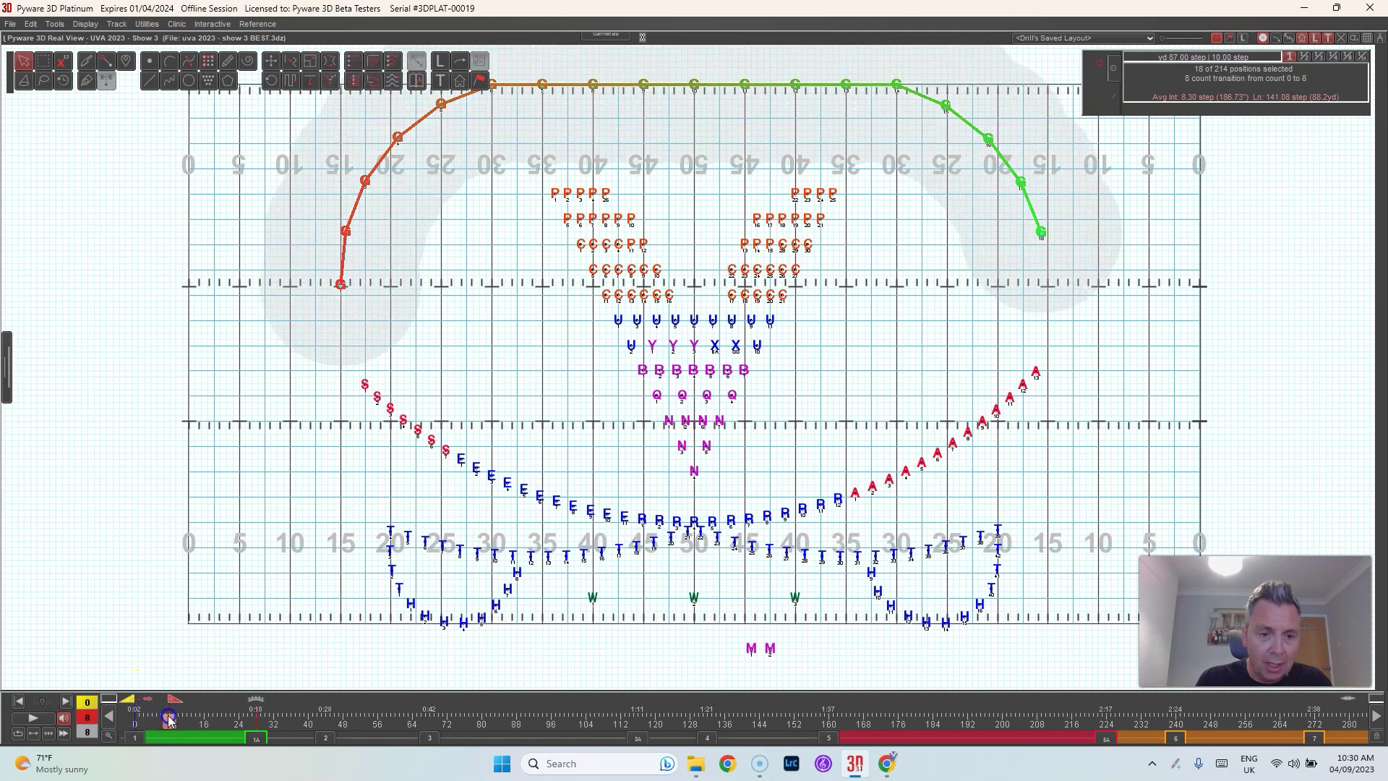
drag(137, 703, 1071, 741)
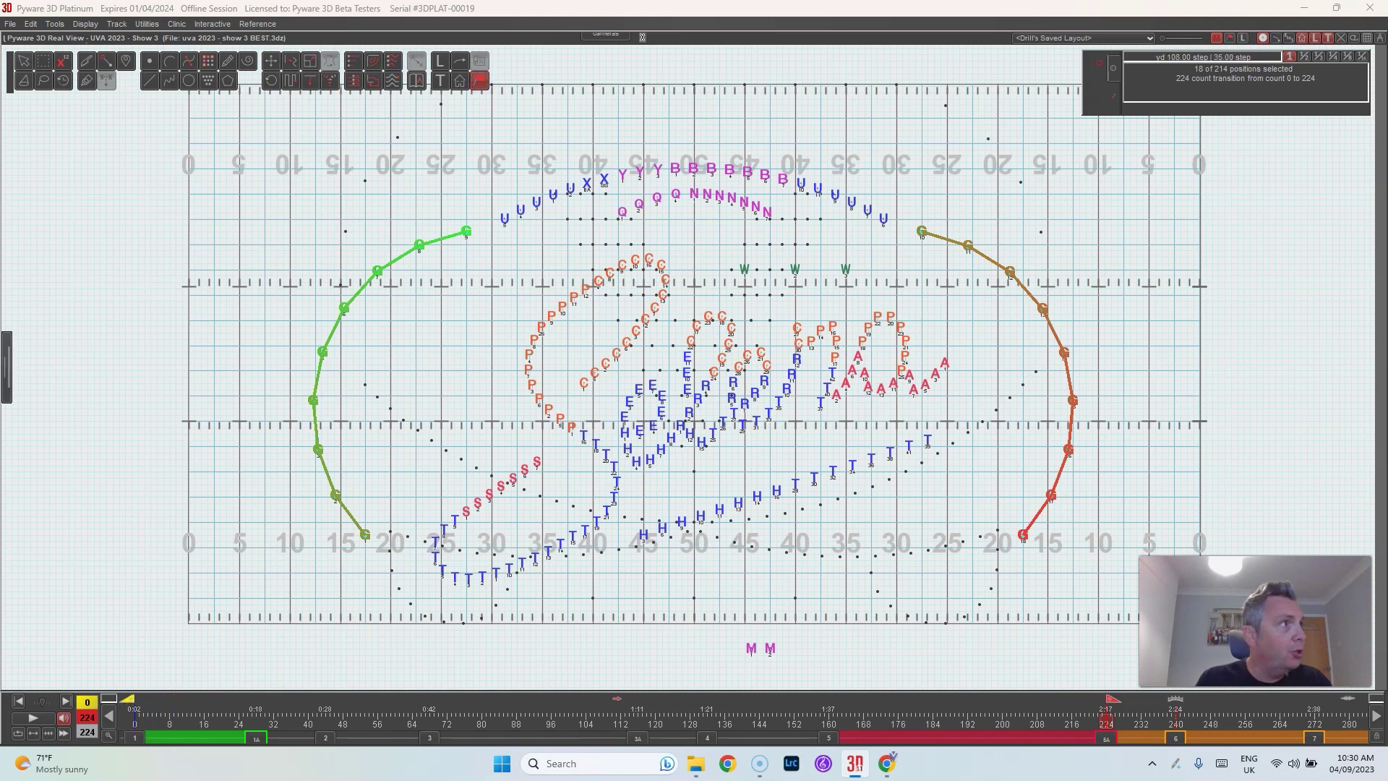
Set the 18 G performers' upper-body move to Spin and apply it.
click(9, 367)
drag(466, 342, 565, 141)
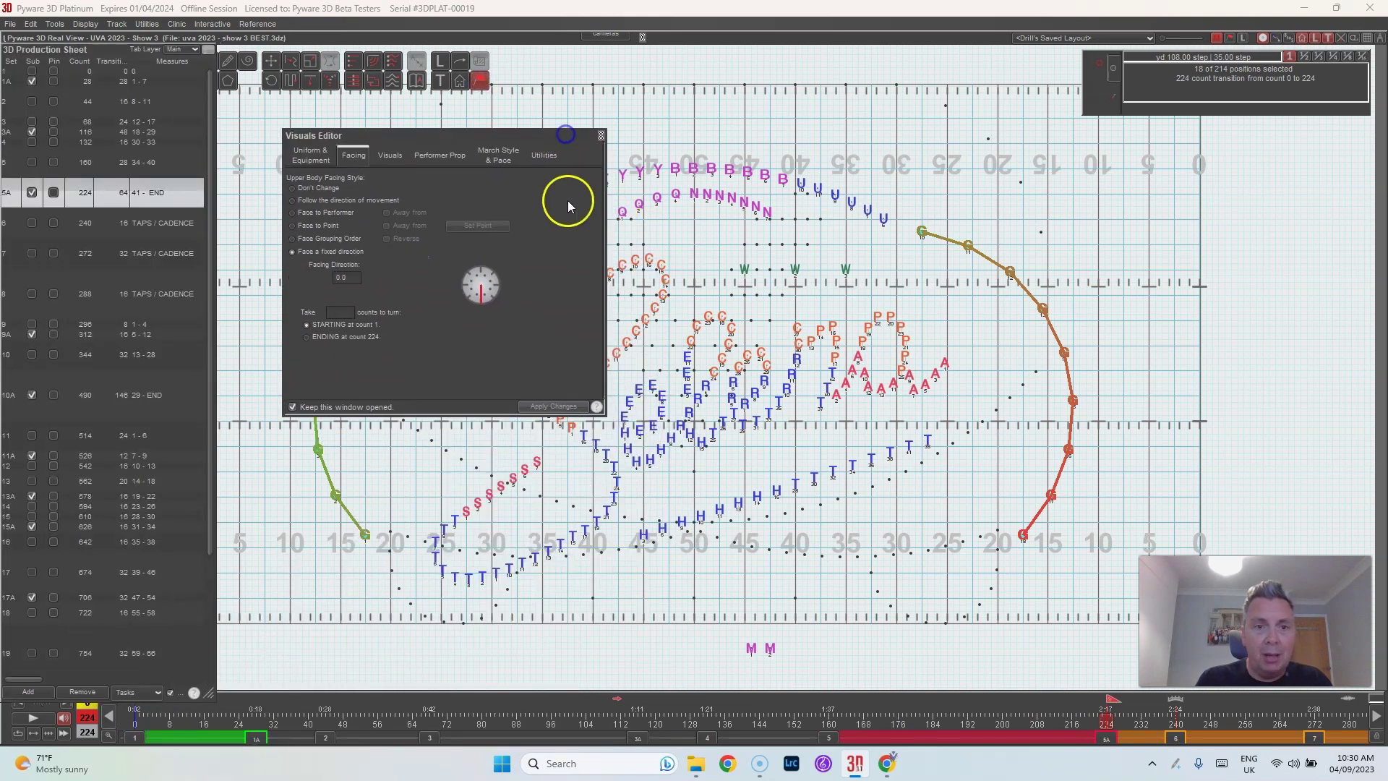
click(391, 158)
click(439, 208)
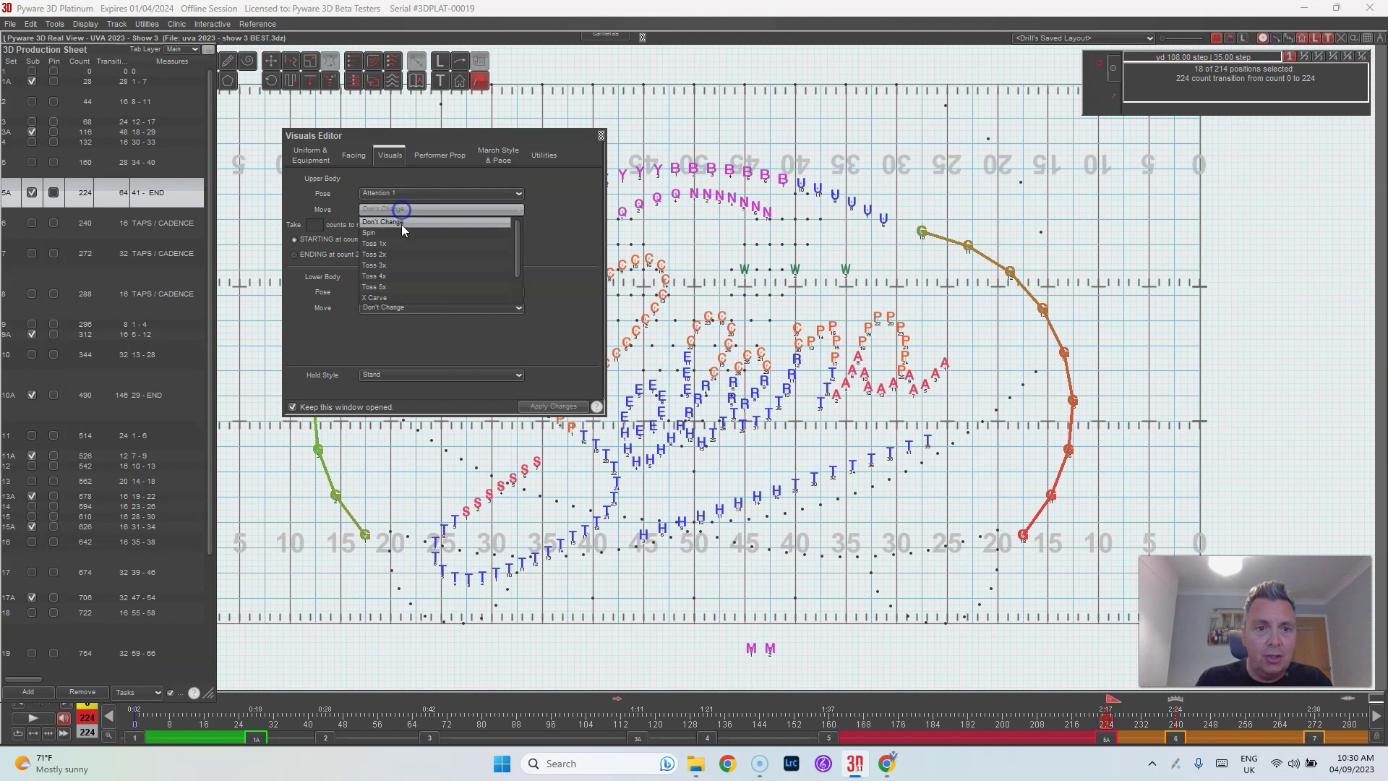
click(401, 229)
click(548, 405)
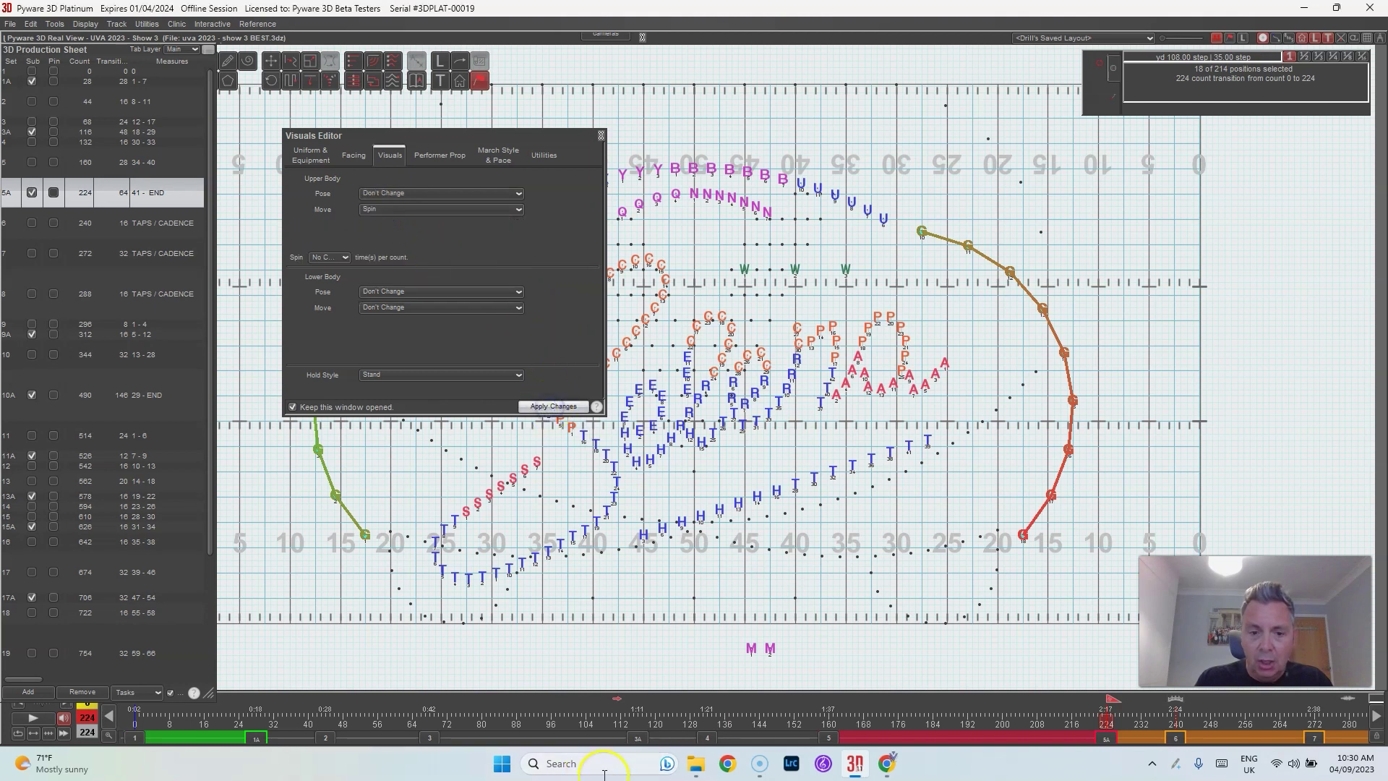
Narrow the timeline range to the transition's final counts, 220–224.
click(1104, 736)
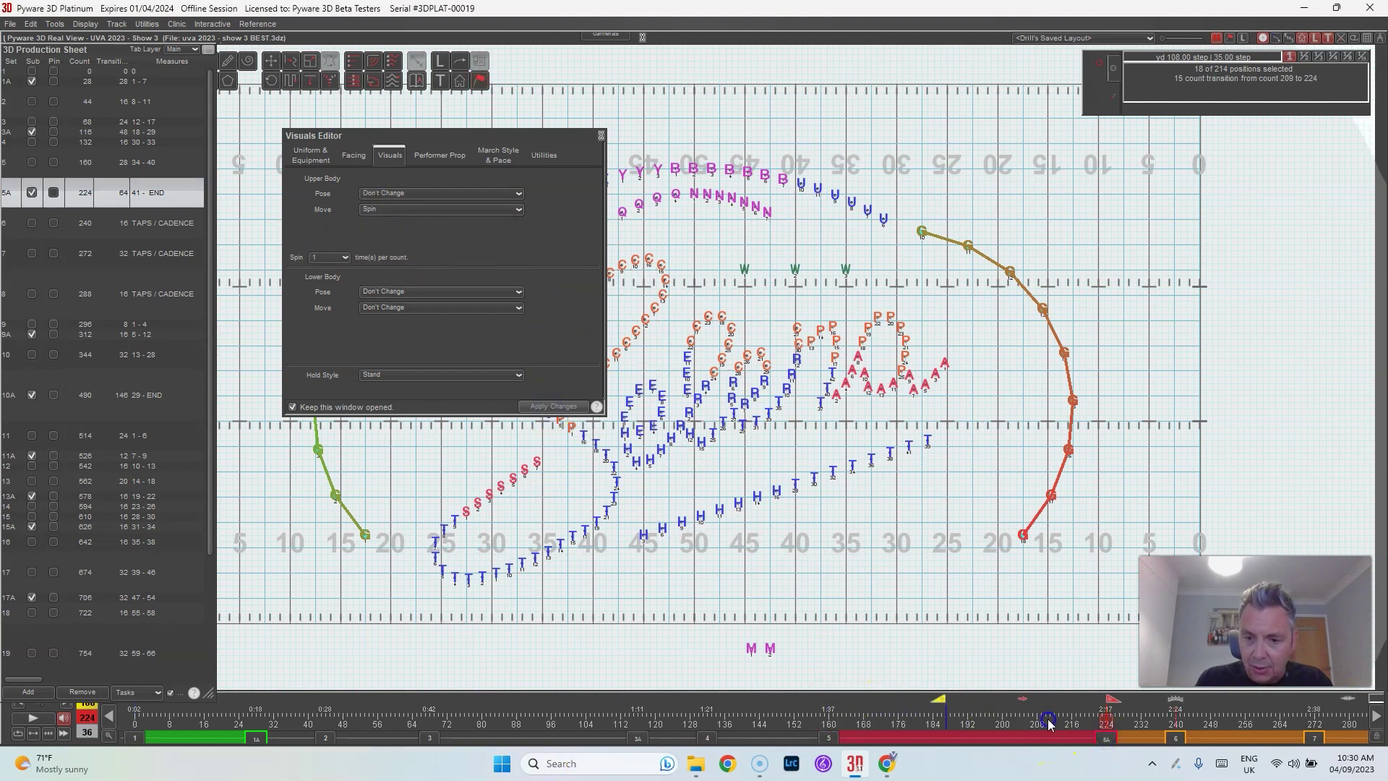
drag(820, 699, 1087, 702)
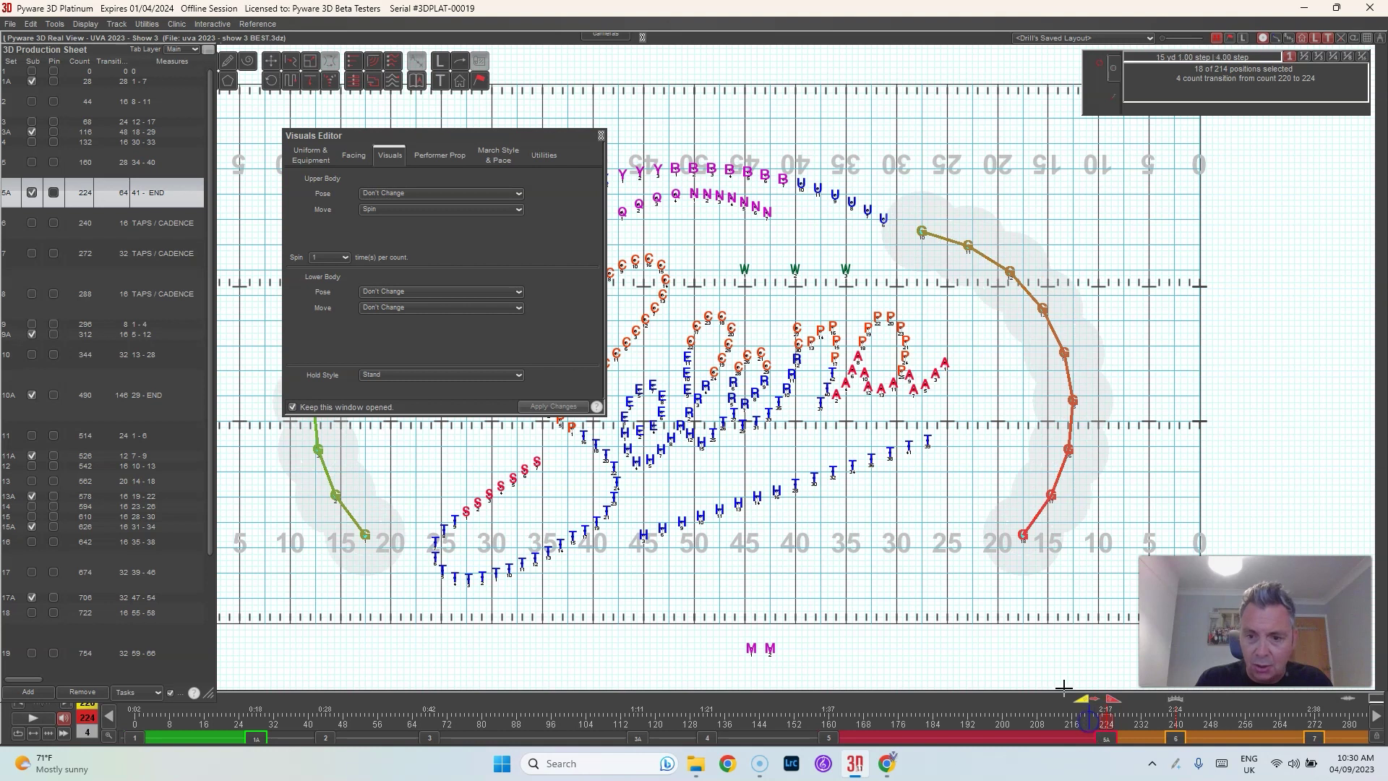
click(441, 194)
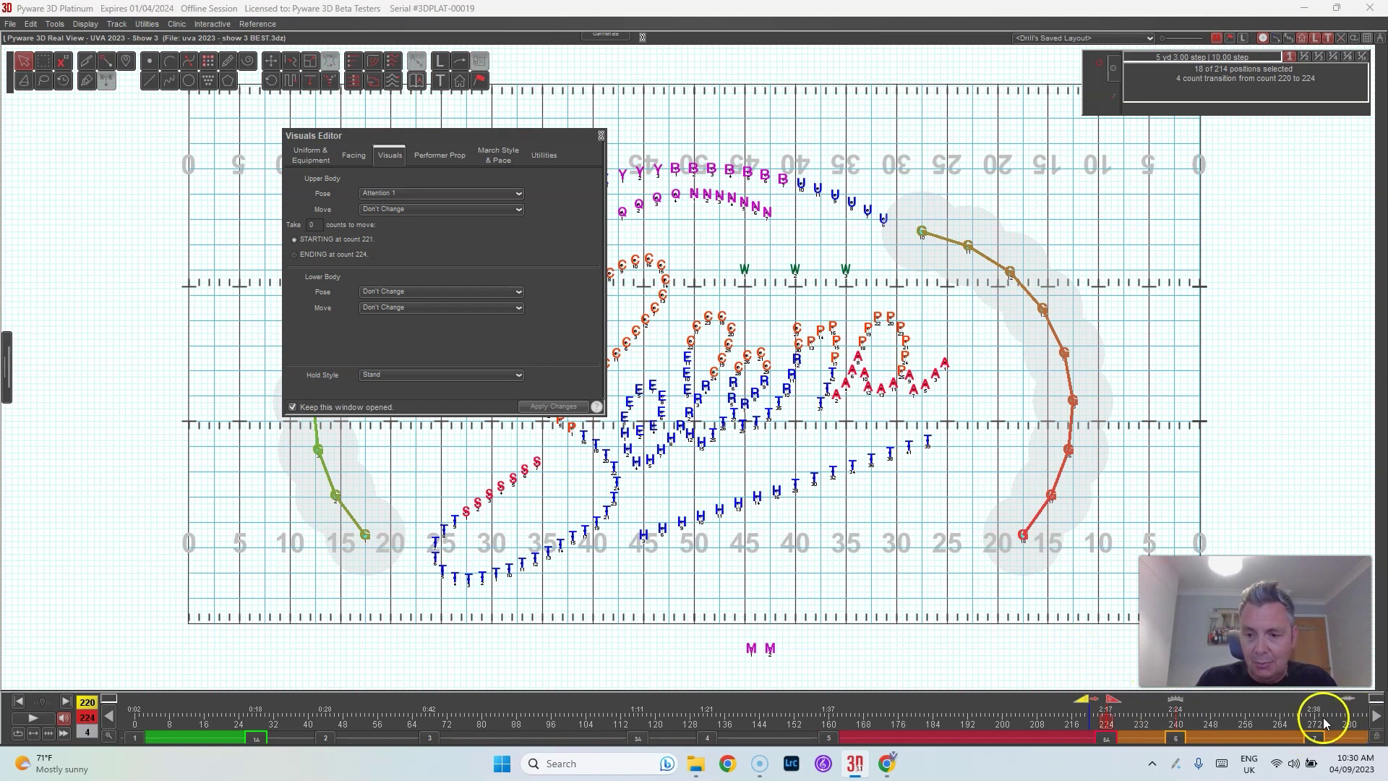
Advance to count 288 and set the upper-body pose to Right Shoulder.
click(1176, 739)
scroll(1176, 727, down, 2)
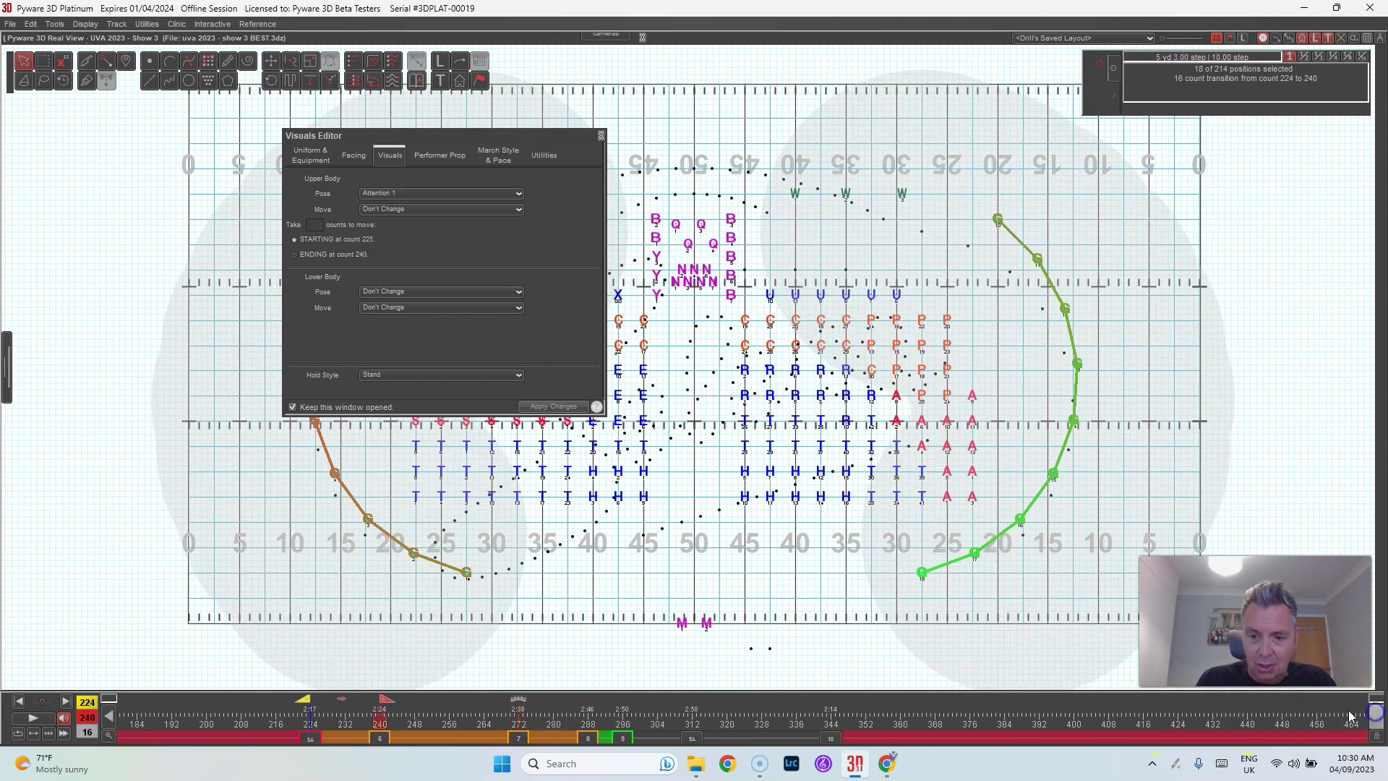
click(367, 738)
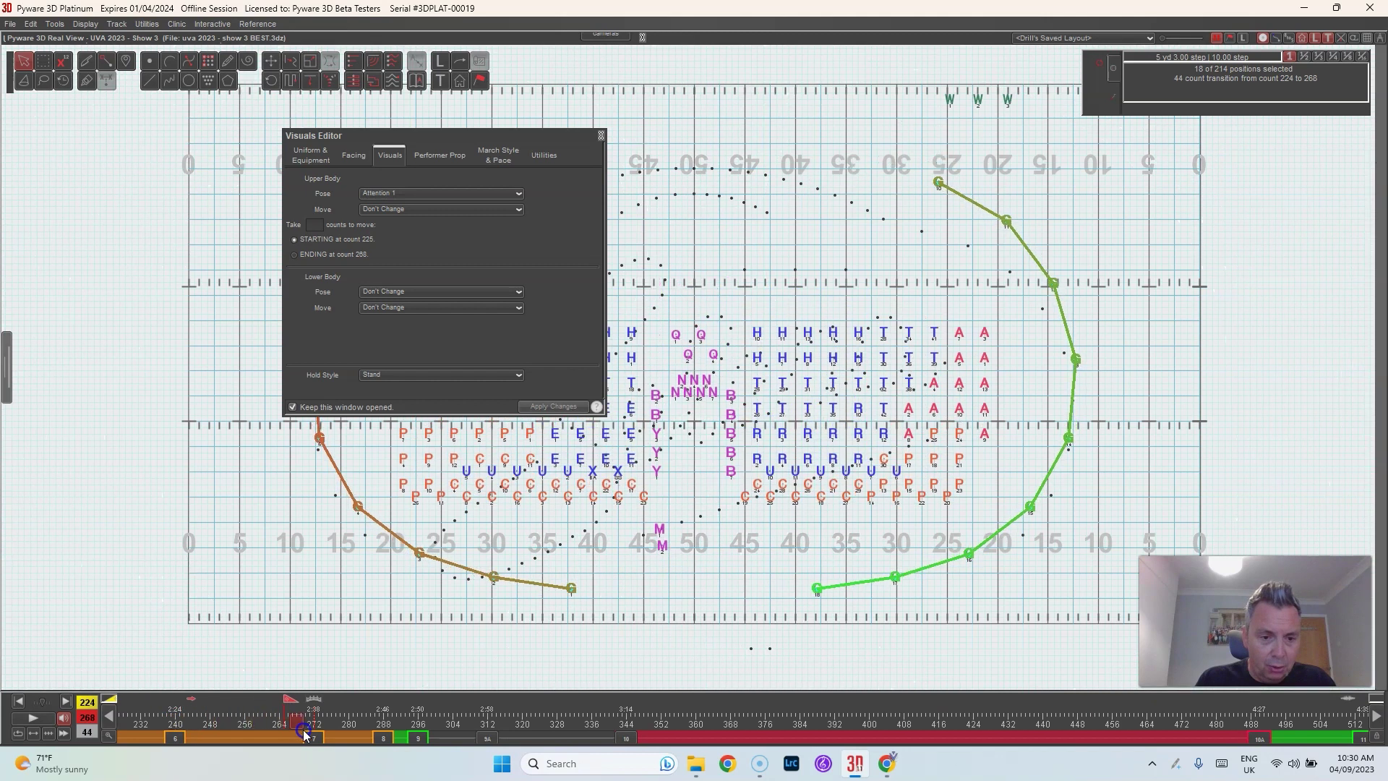
drag(368, 740, 382, 739)
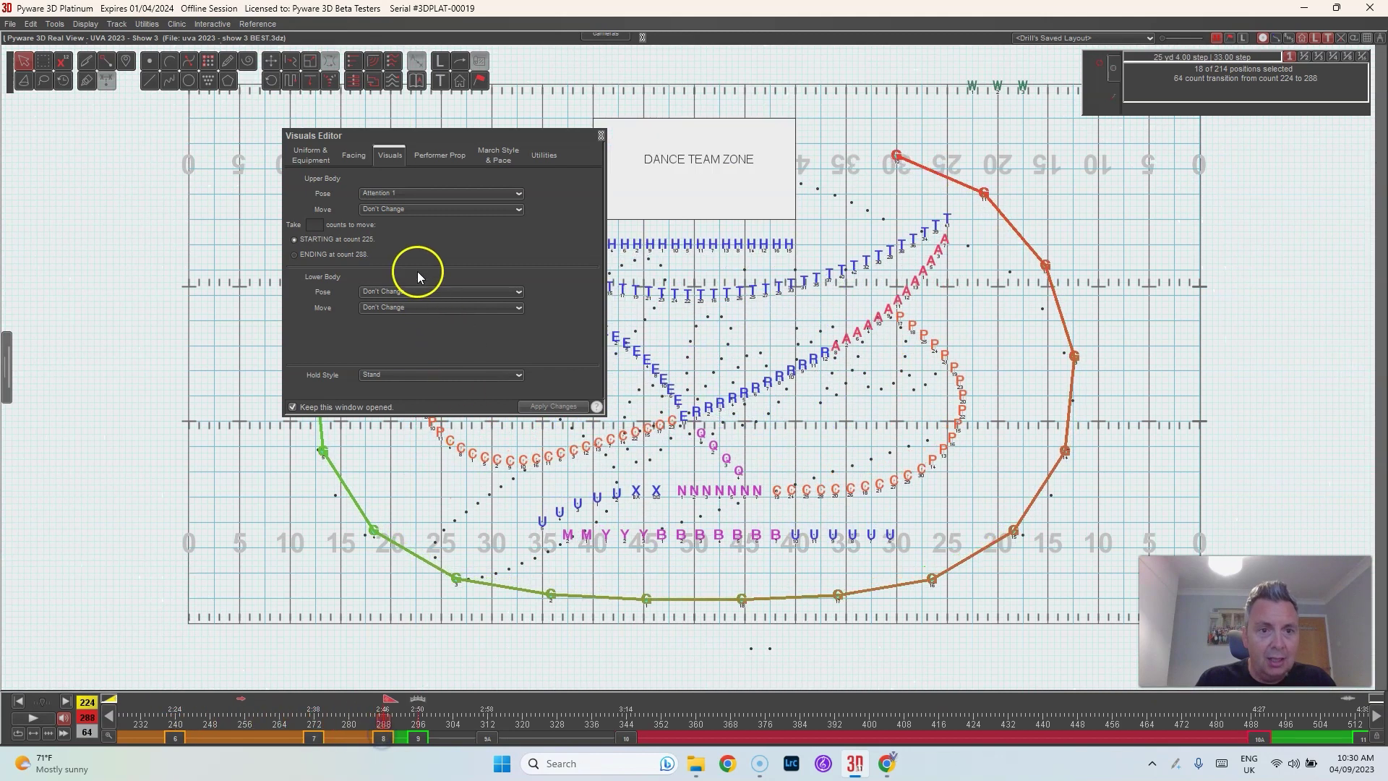
click(440, 193)
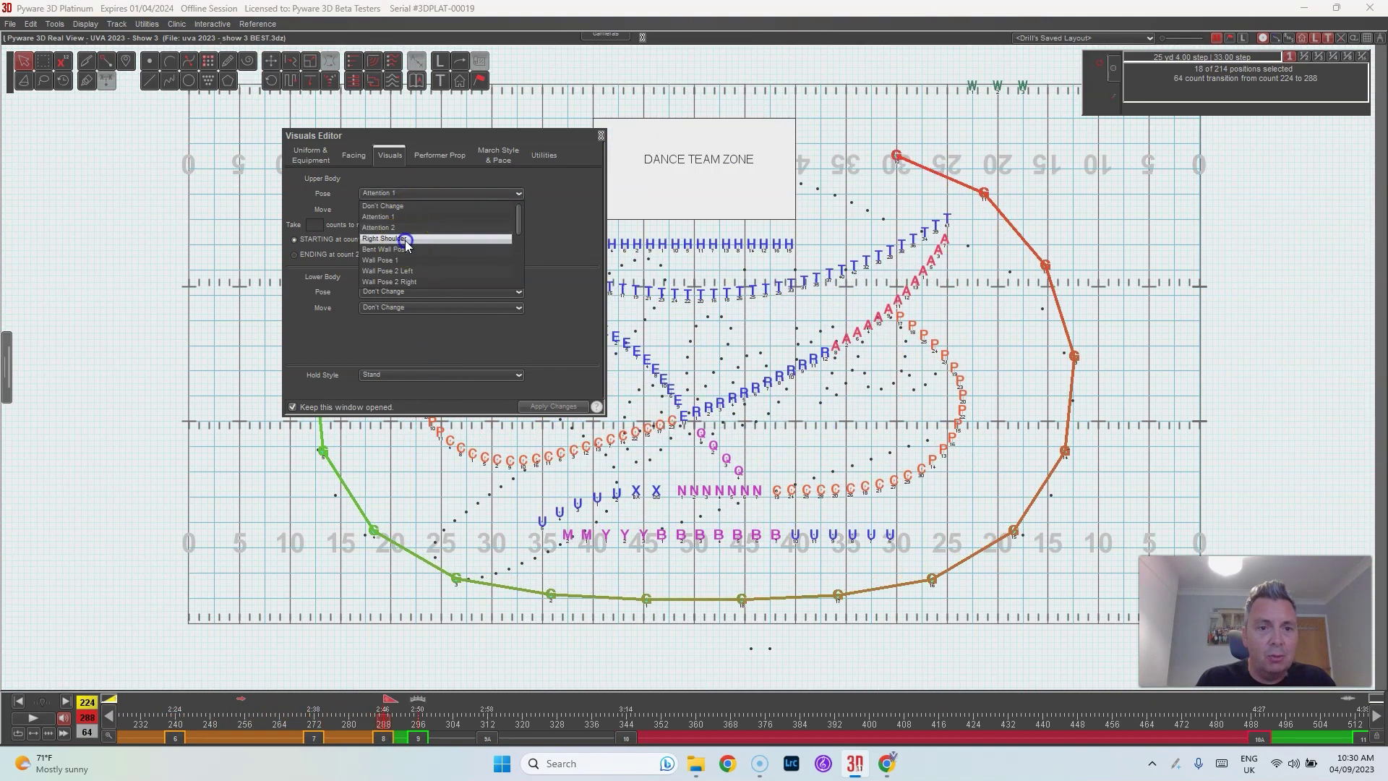
click(386, 238)
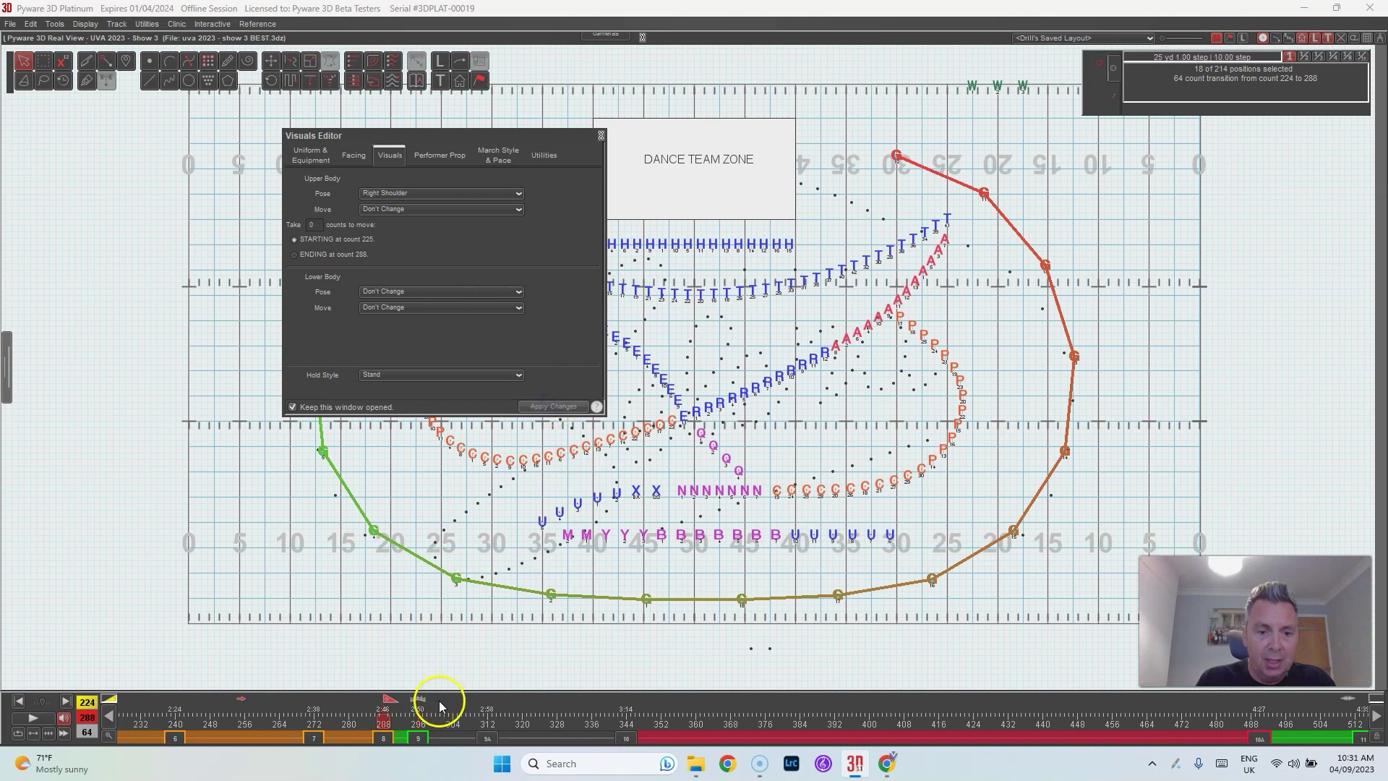
Preview counts 288 to 490 and set the upper-body move to Spin, once per count.
click(420, 739)
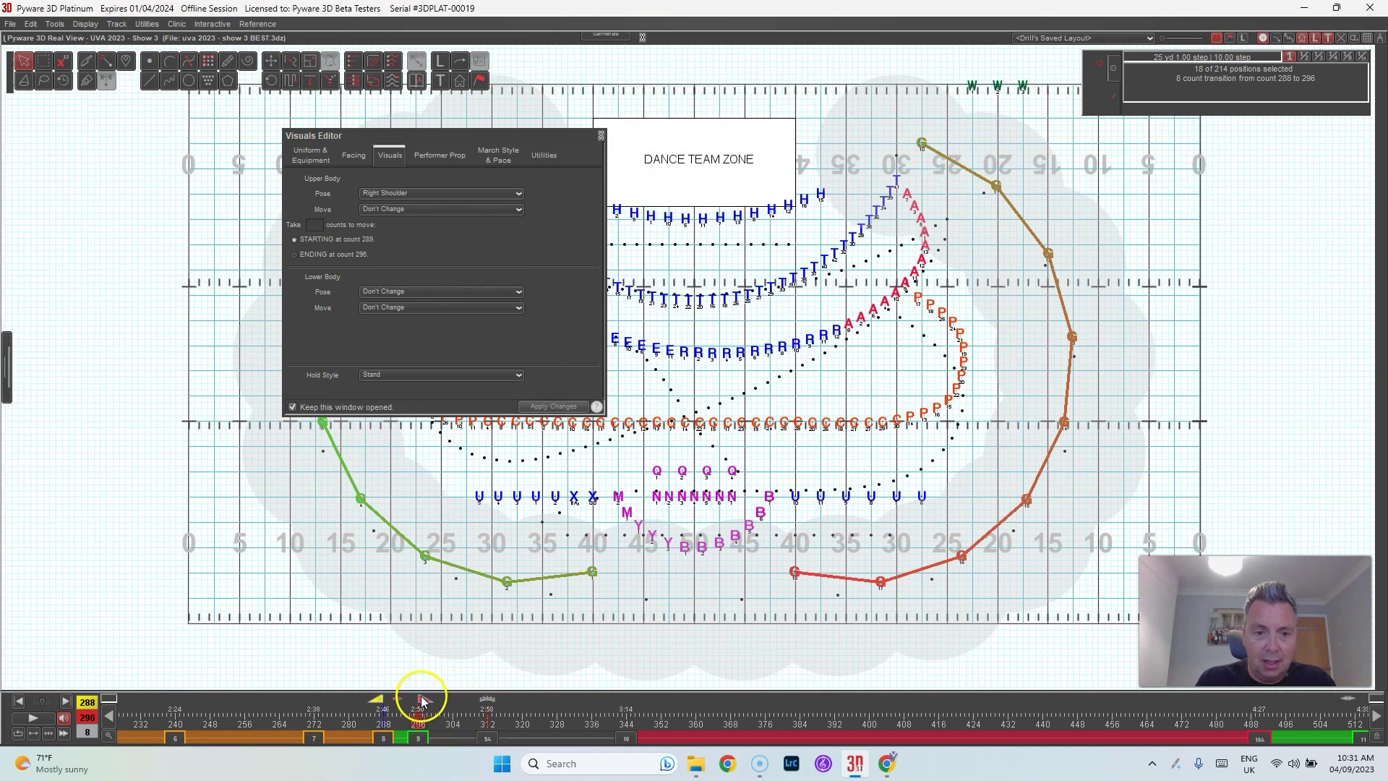
drag(420, 705, 537, 705)
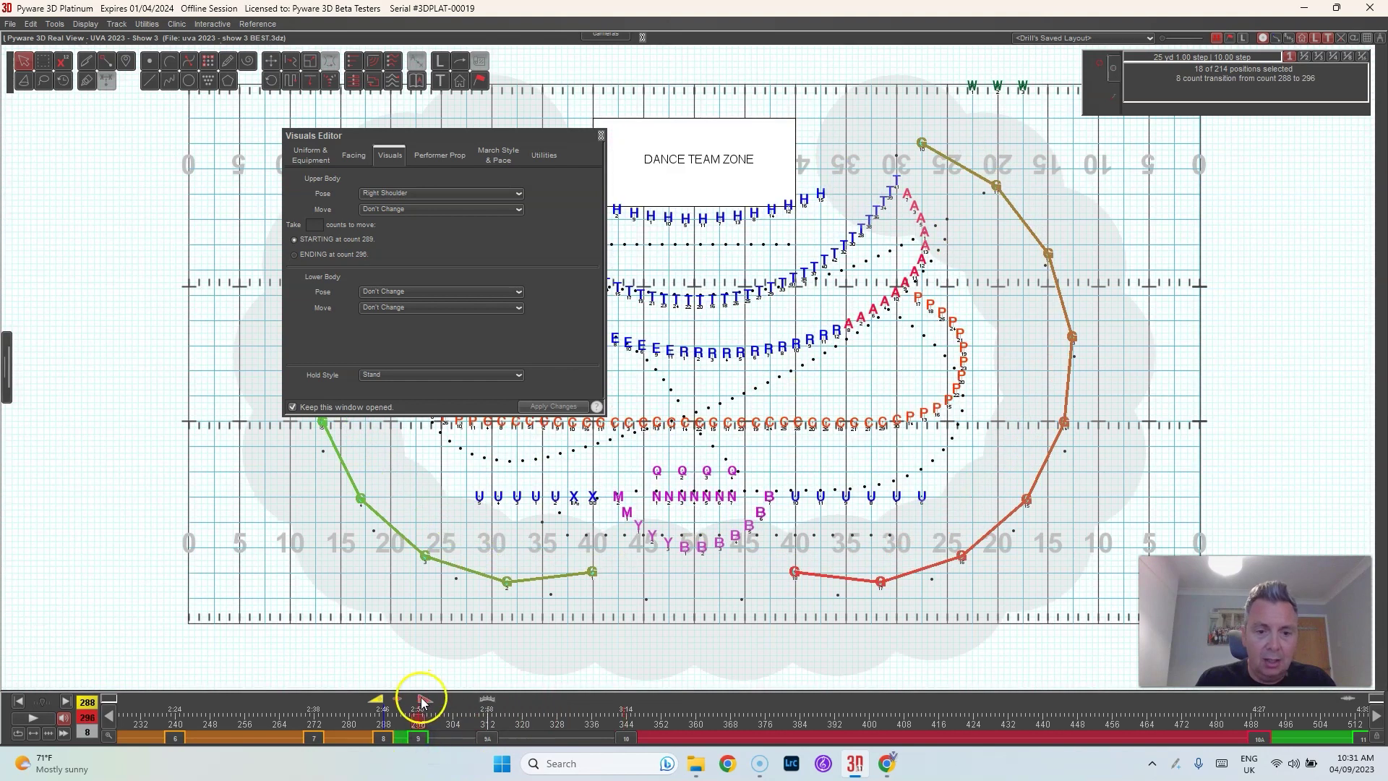
drag(536, 714, 1078, 729)
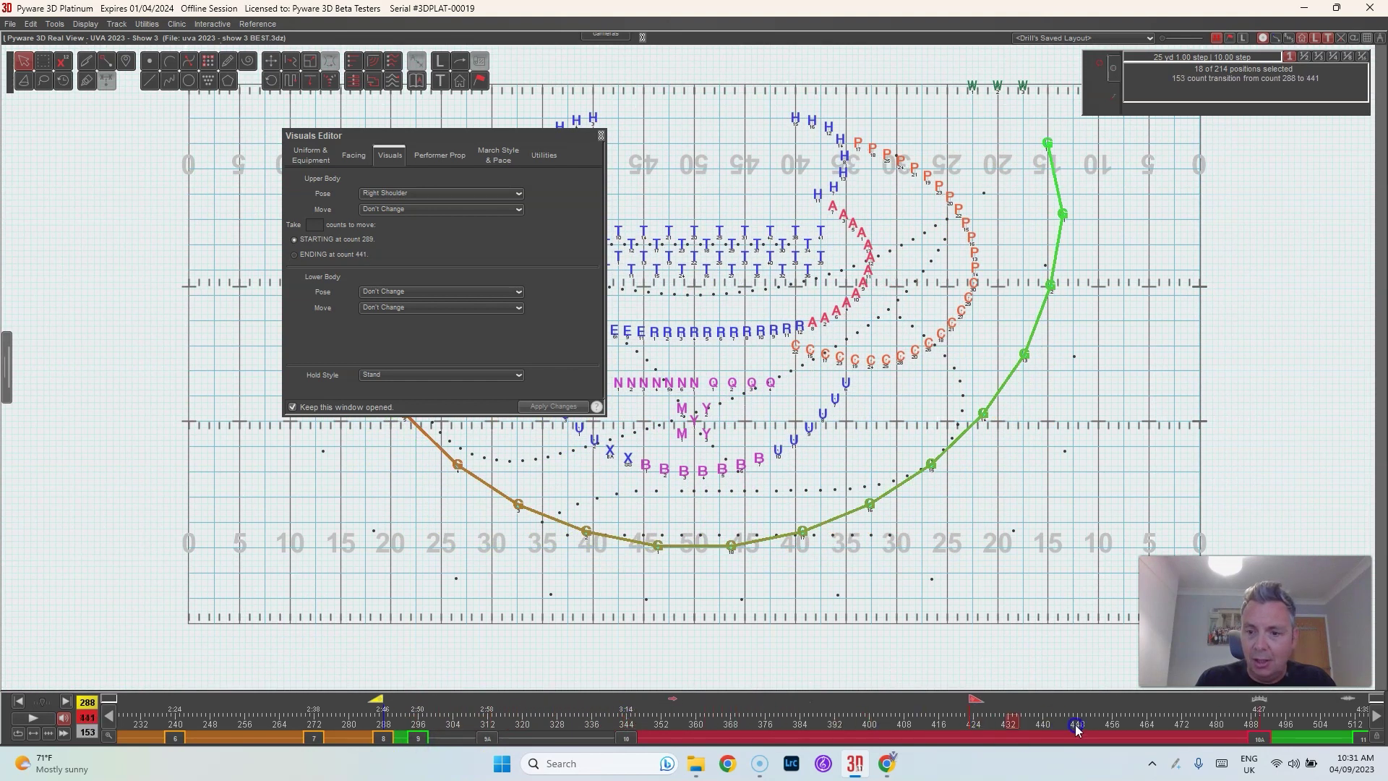
drag(1229, 738, 1259, 742)
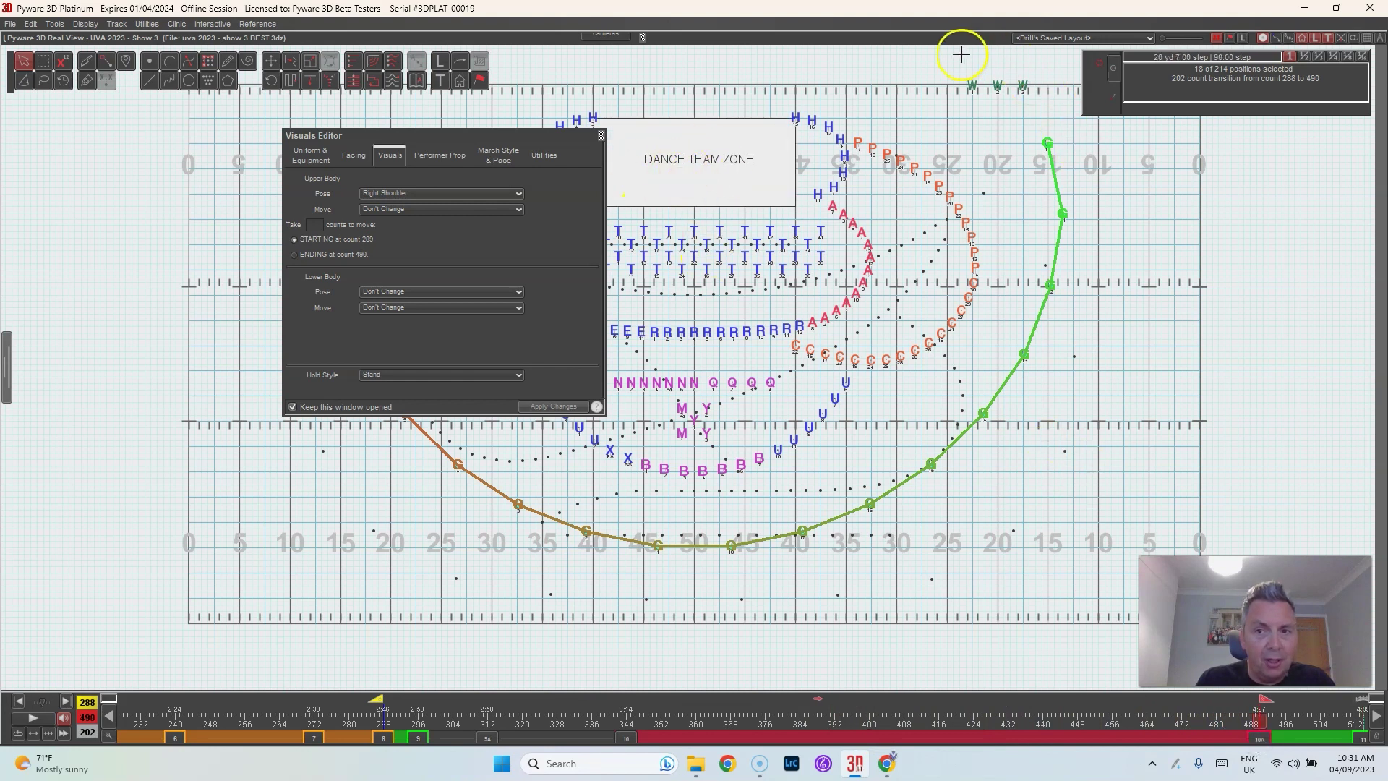
click(439, 193)
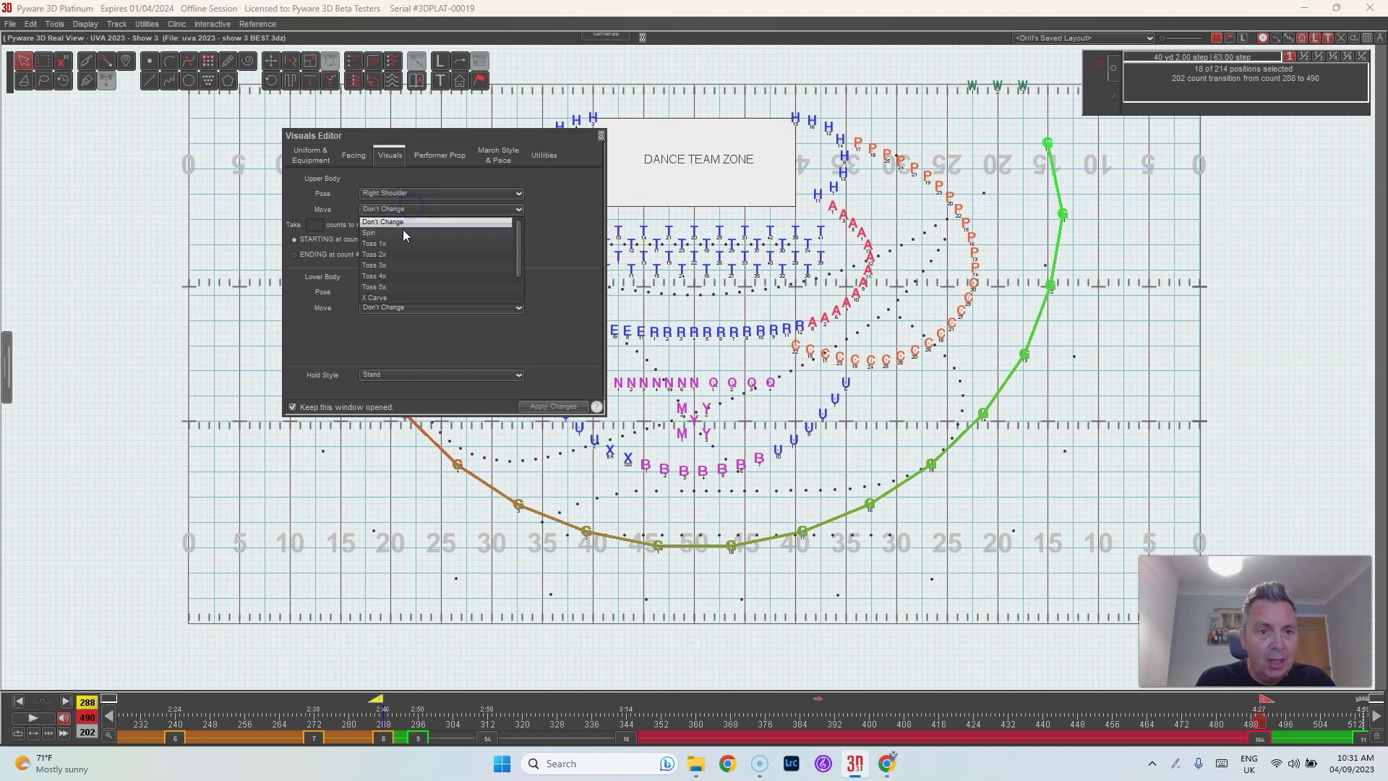
click(403, 229)
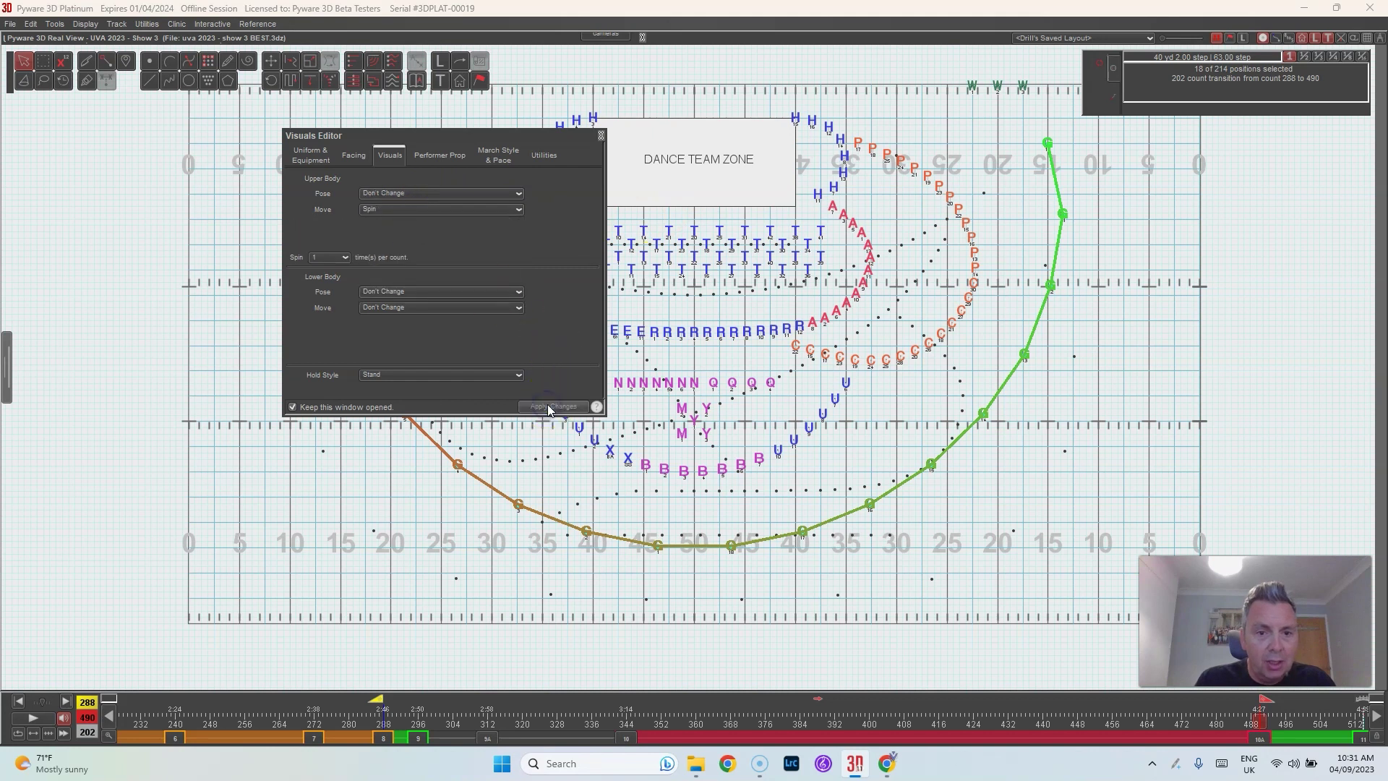
Scrub the formation preview from count 513 through about count 712.
click(1375, 716)
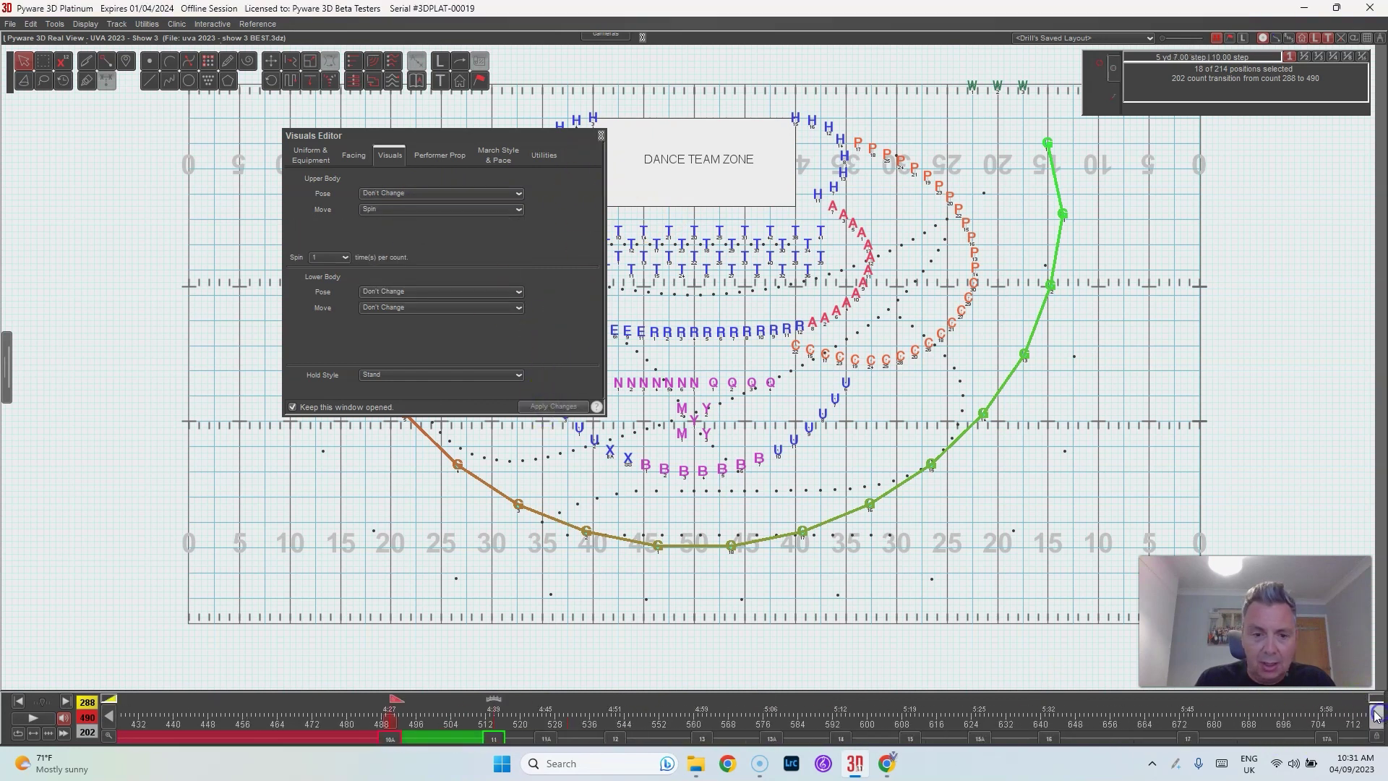
click(366, 738)
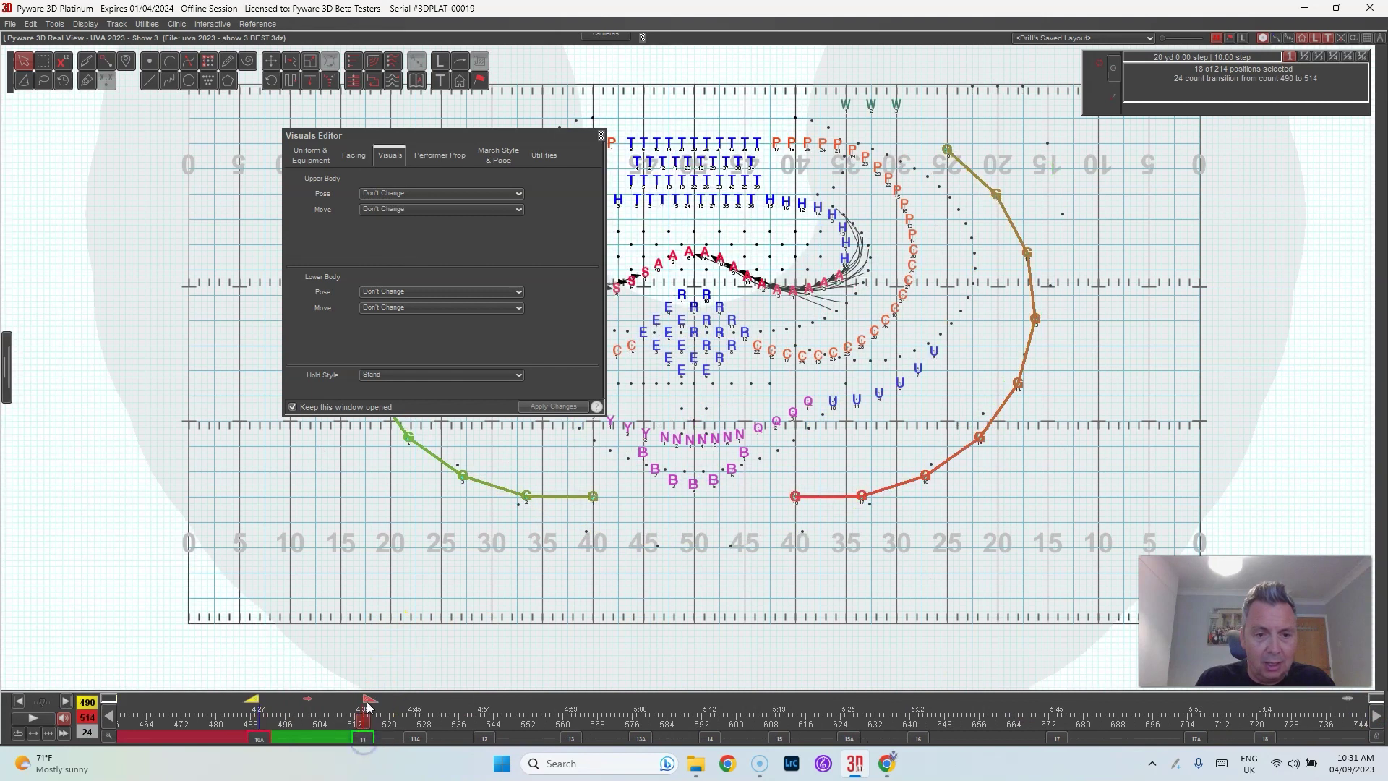
mouse_move(368, 707)
mouse_down()
mouse_move(362, 720)
mouse_move(517, 725)
mouse_up()
mouse_move(537, 136)
mouse_down()
mouse_move(248, 257)
mouse_move(284, 251)
mouse_up()
mouse_move(516, 720)
mouse_down()
mouse_move(575, 708)
mouse_move(522, 710)
mouse_move(799, 729)
mouse_up()
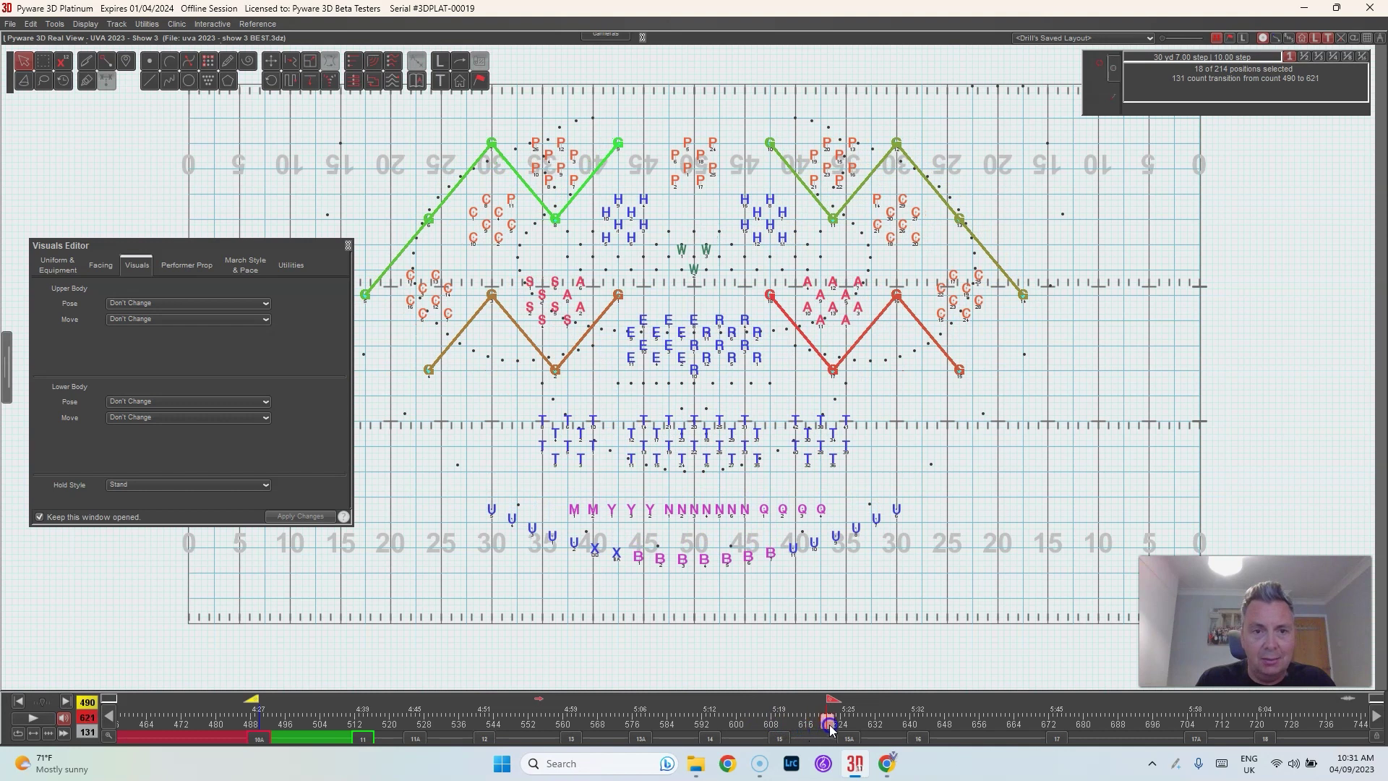
drag(844, 720, 1081, 721)
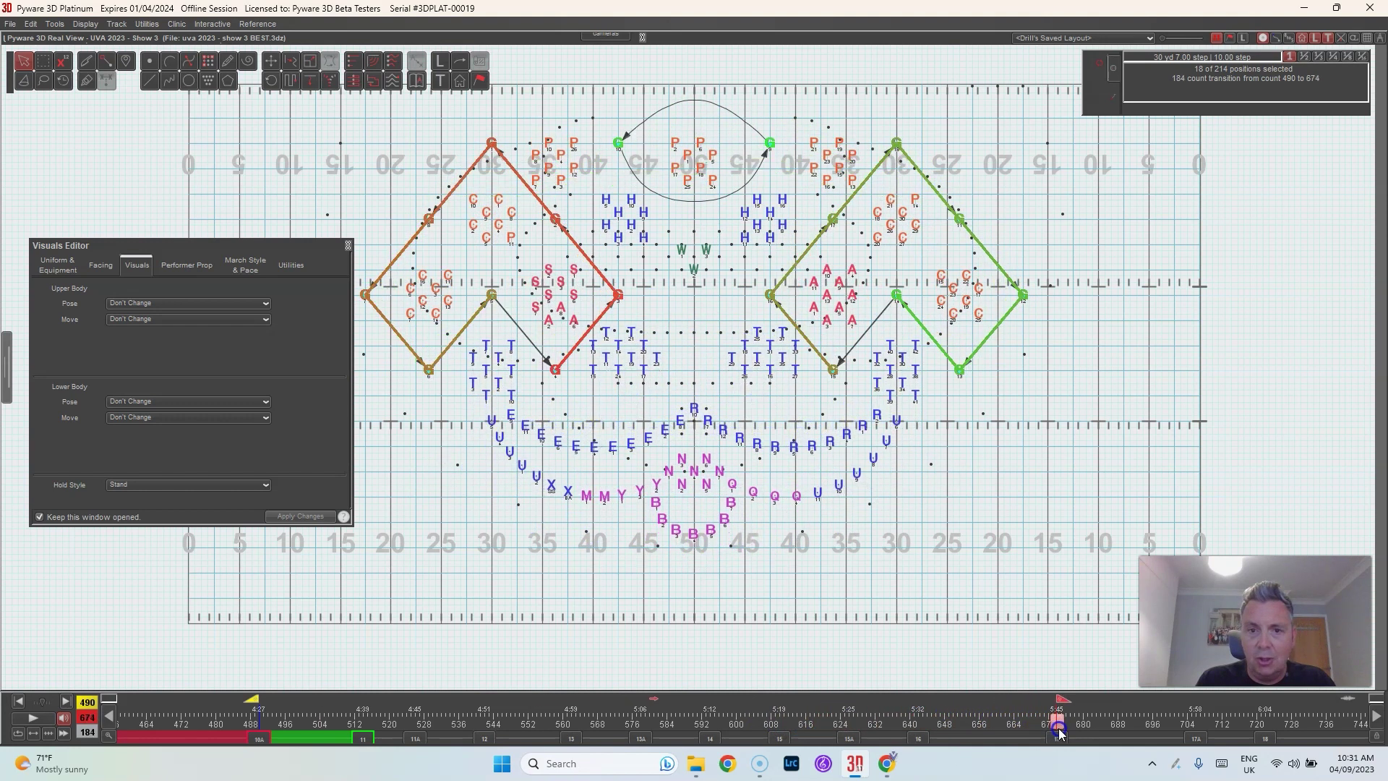
drag(1196, 740, 1197, 740)
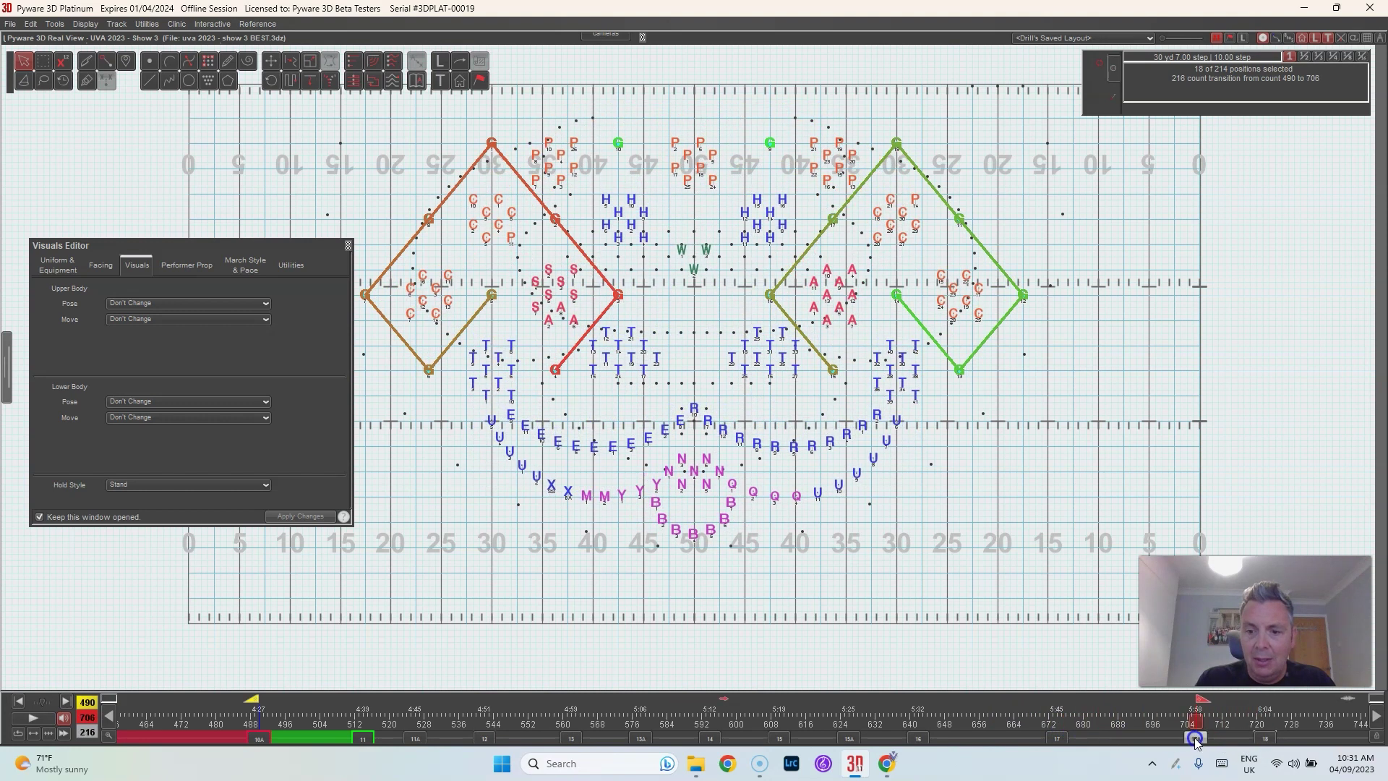
Choose Spin and preview the 706–722 transition at counts 711 and 718.
click(177, 317)
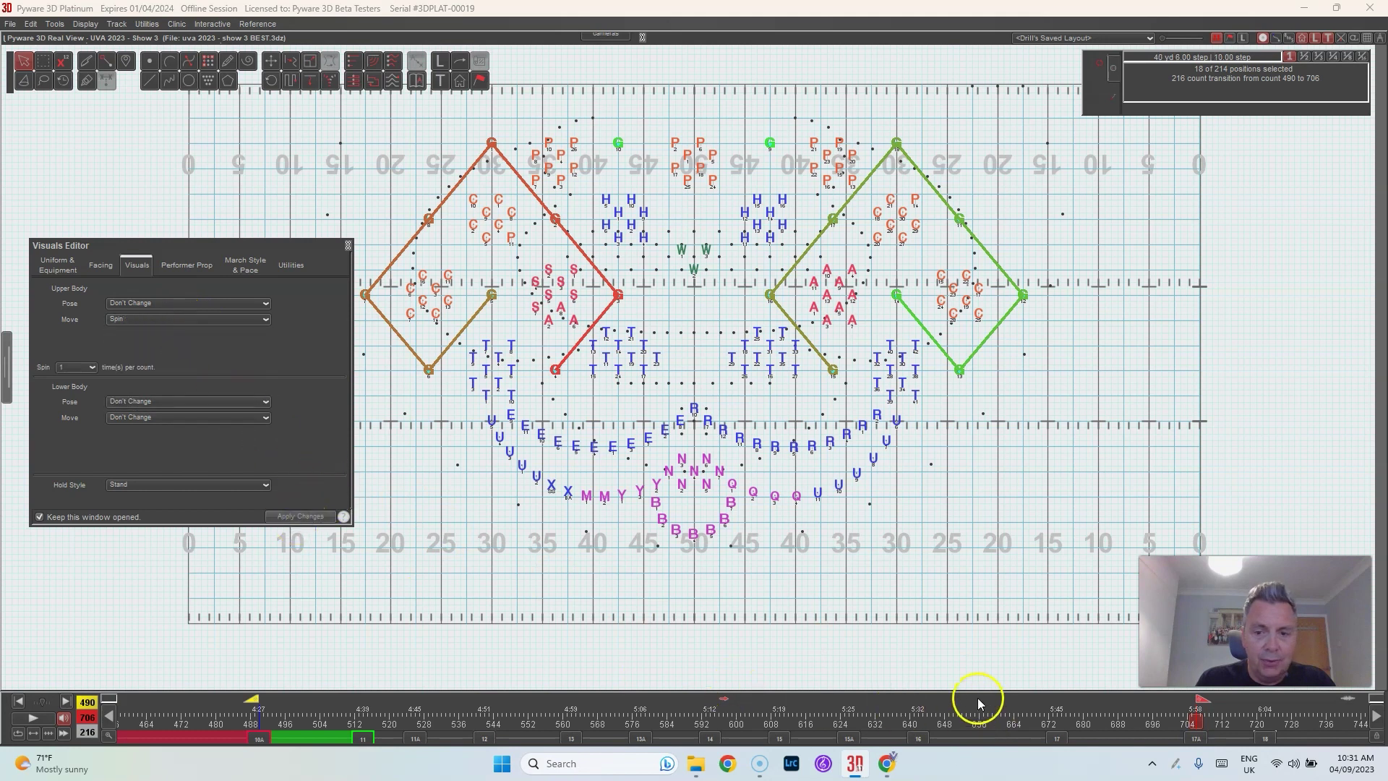
click(1265, 740)
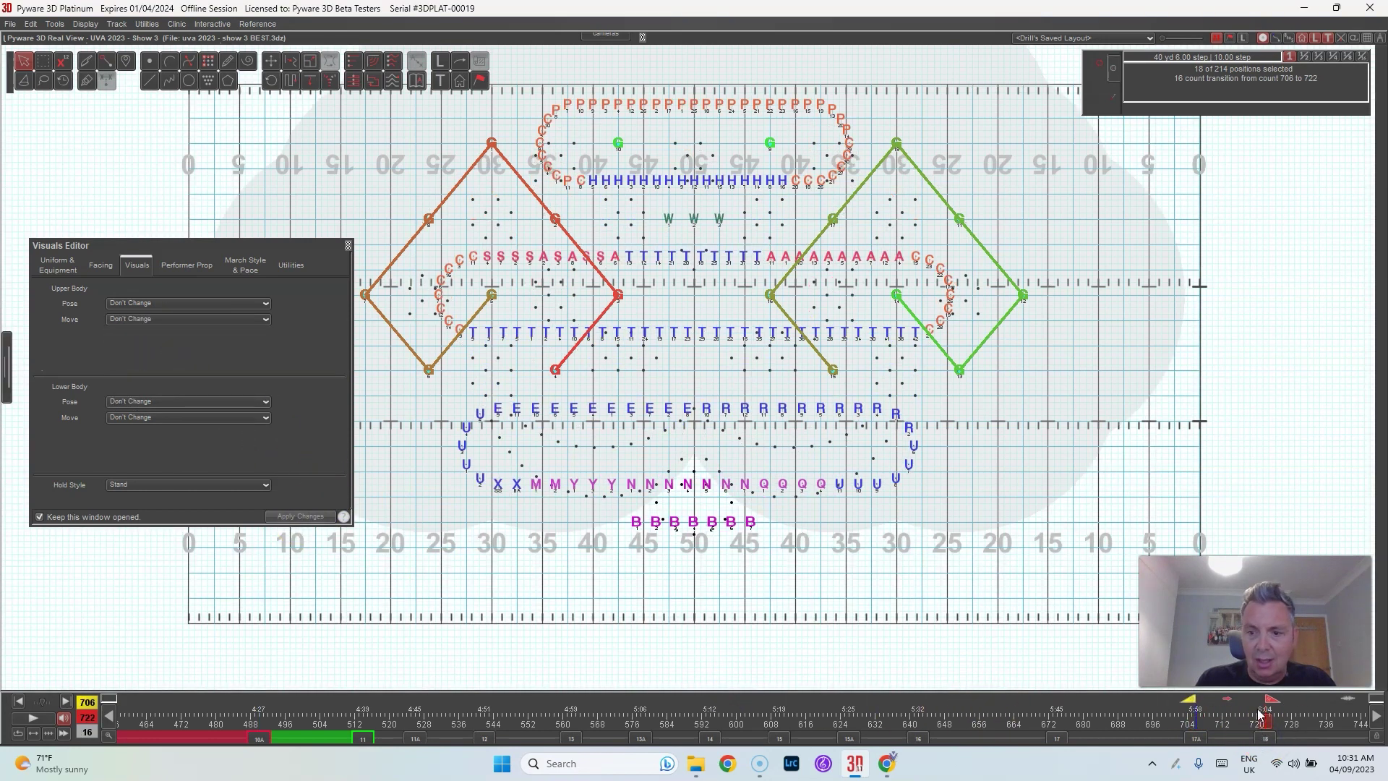
drag(1269, 705, 1221, 707)
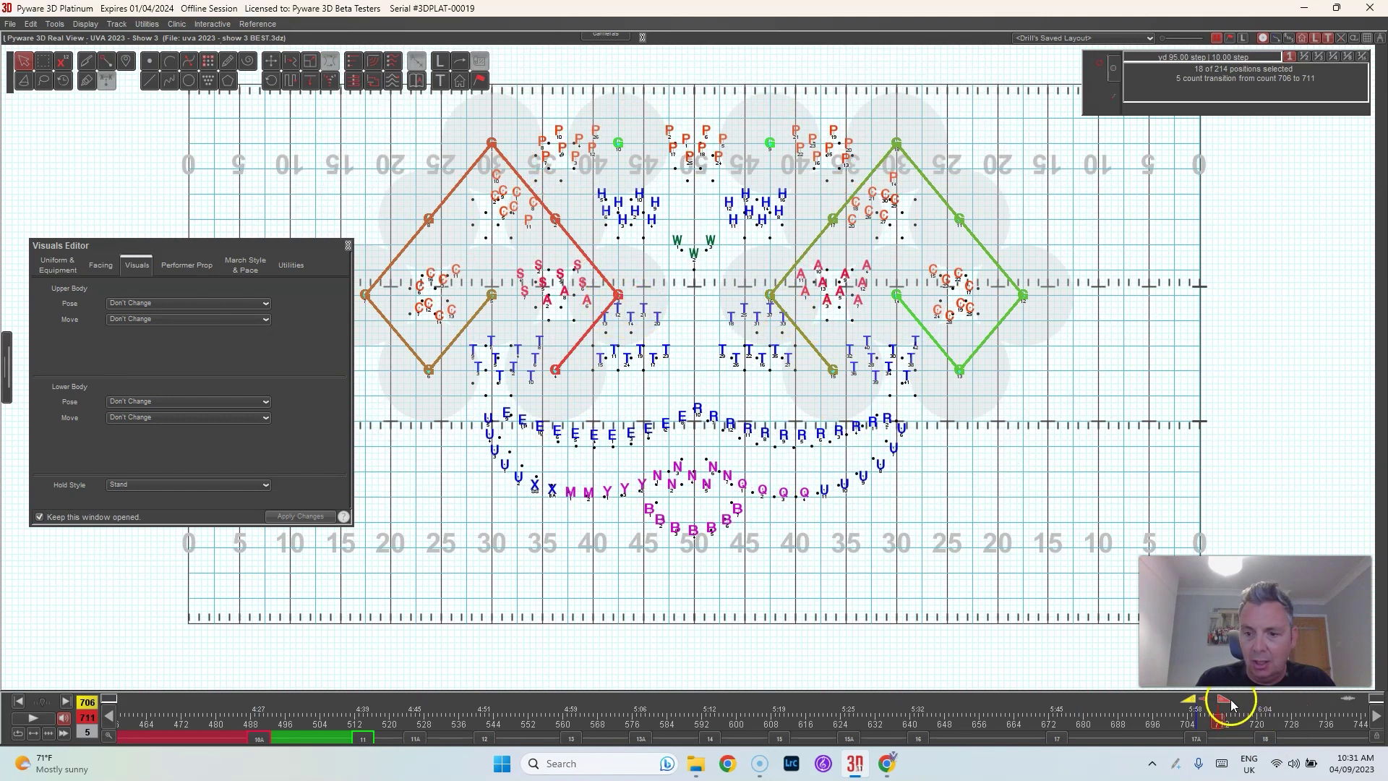
drag(1222, 705, 1266, 705)
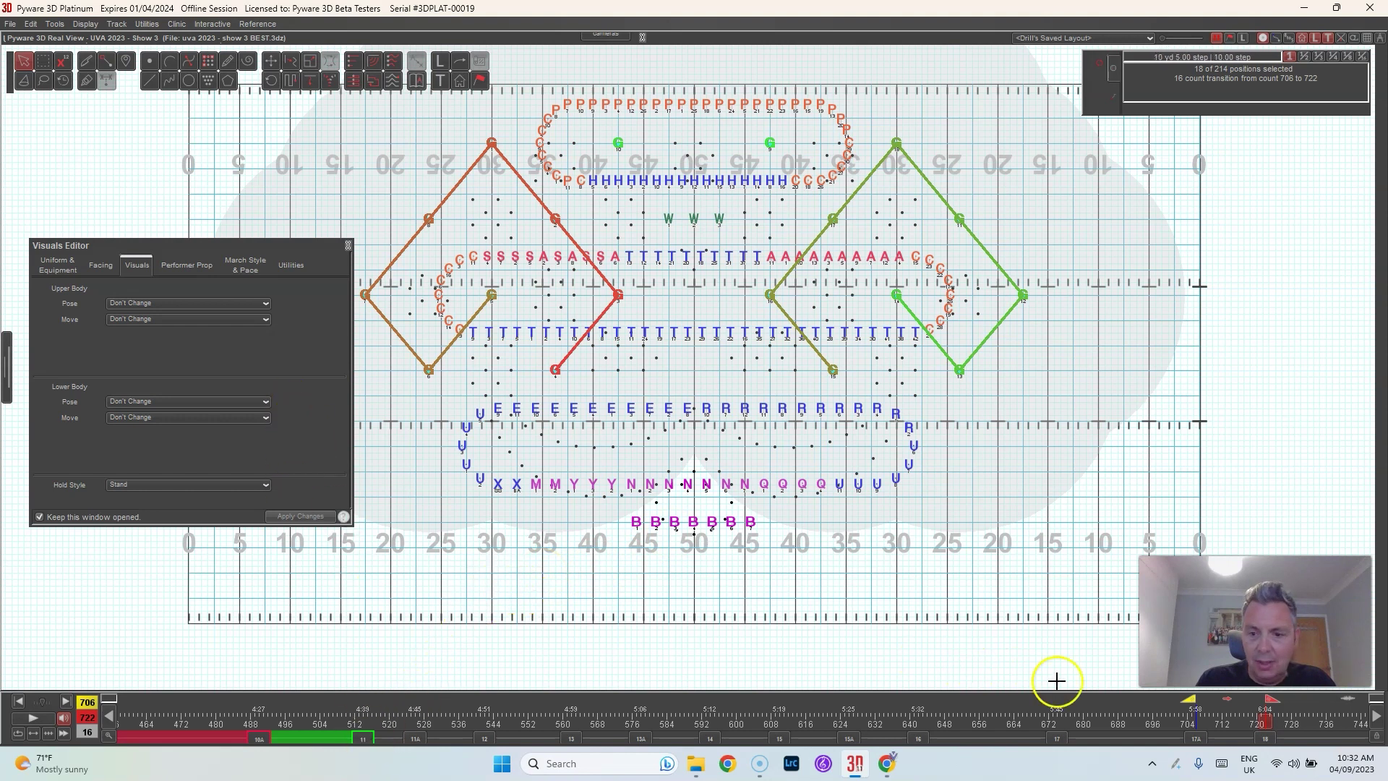
Shorten the transition to end near count 711 and apply the Right Shoulder pose.
click(1371, 715)
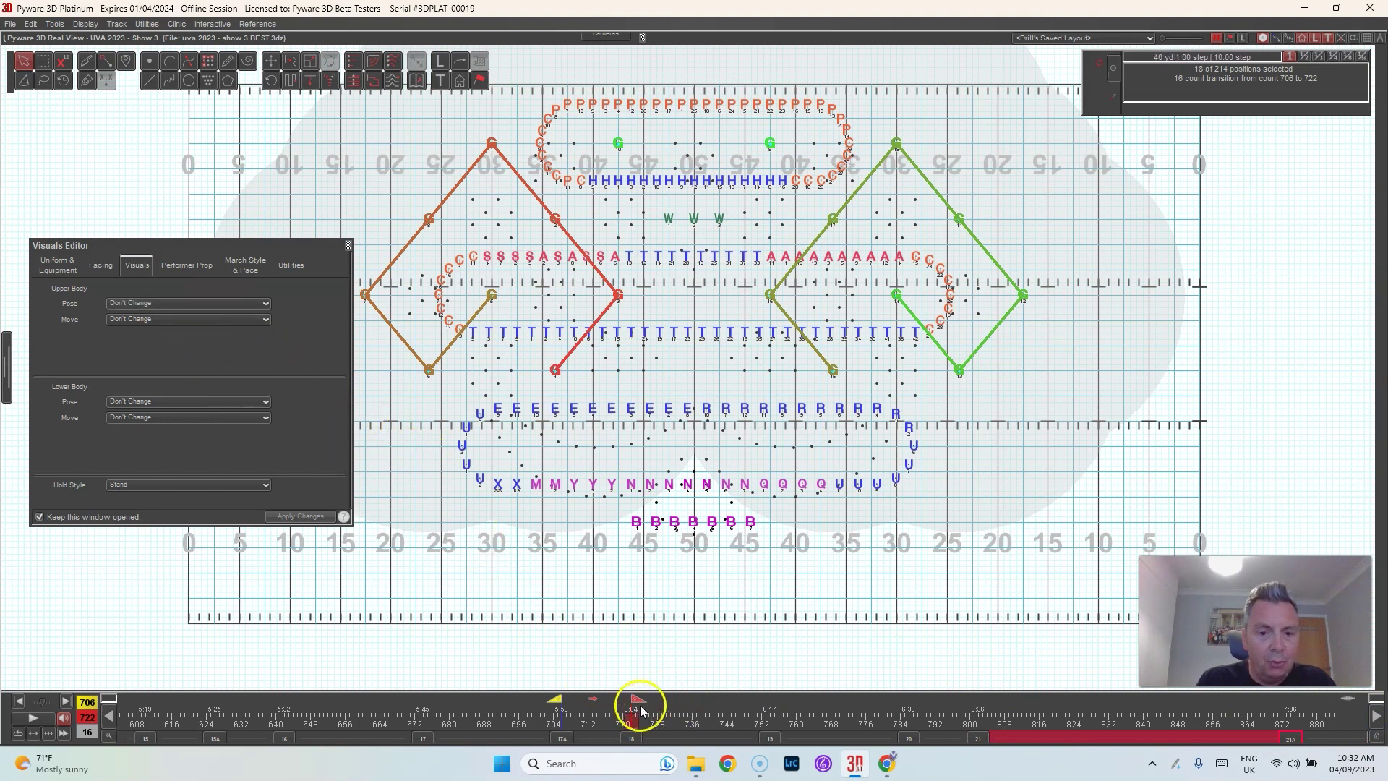
mouse_move(638, 707)
mouse_down()
mouse_move(586, 716)
mouse_move(595, 724)
mouse_up()
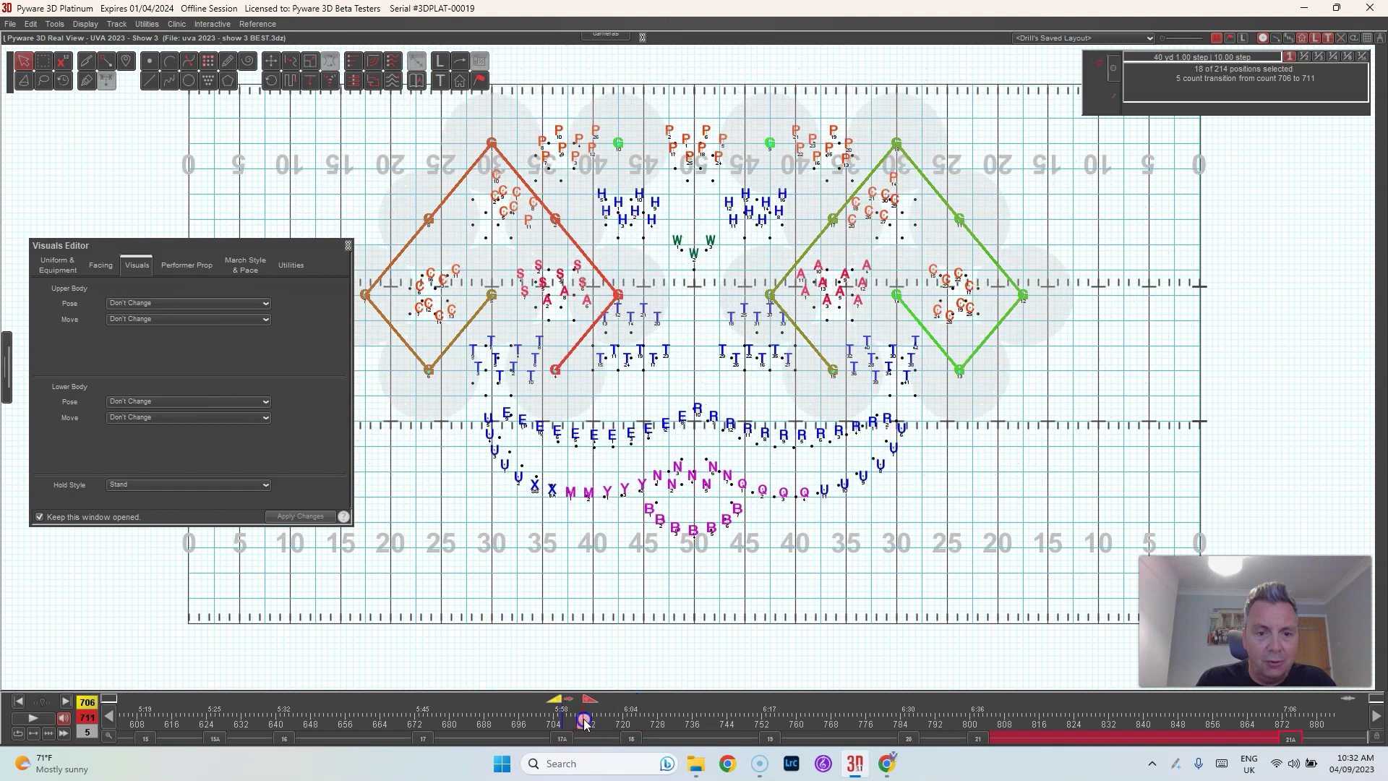
click(190, 303)
click(158, 349)
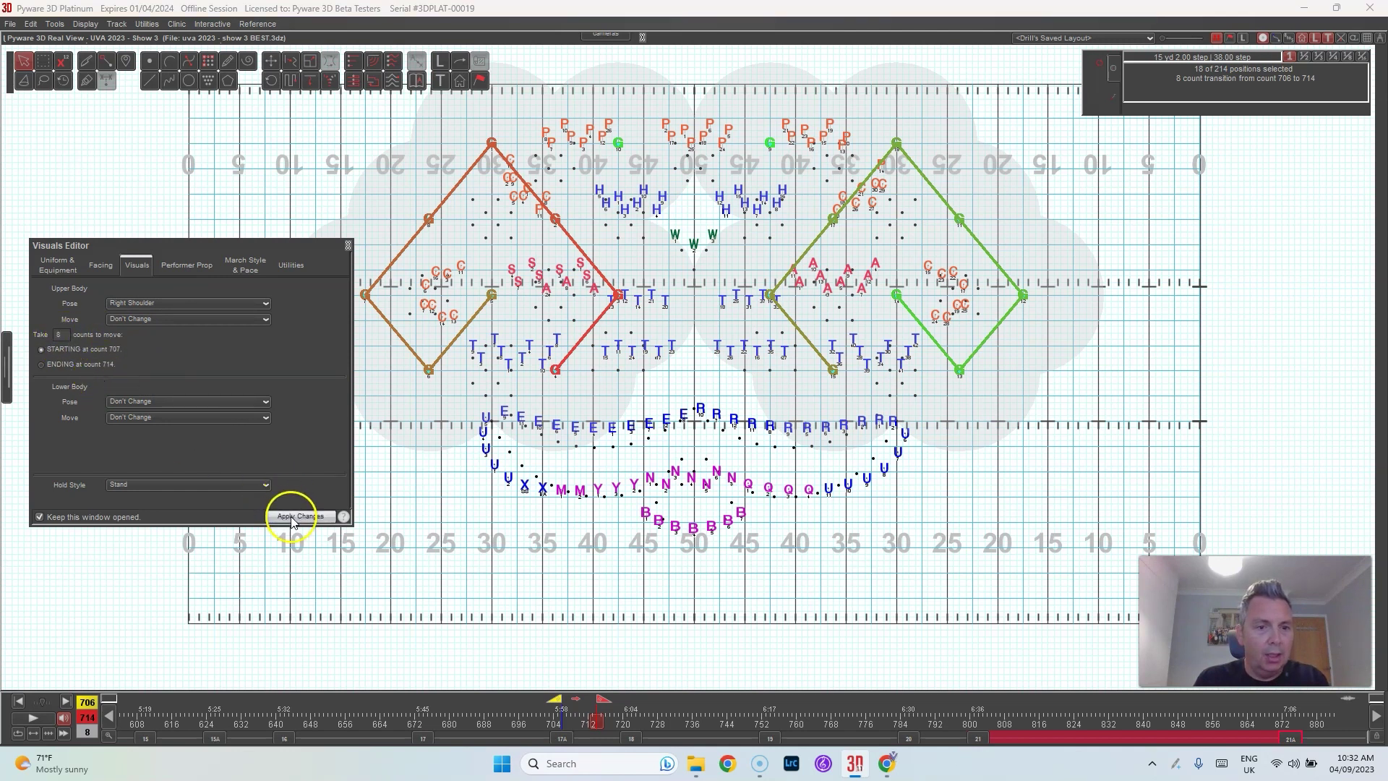
click(629, 739)
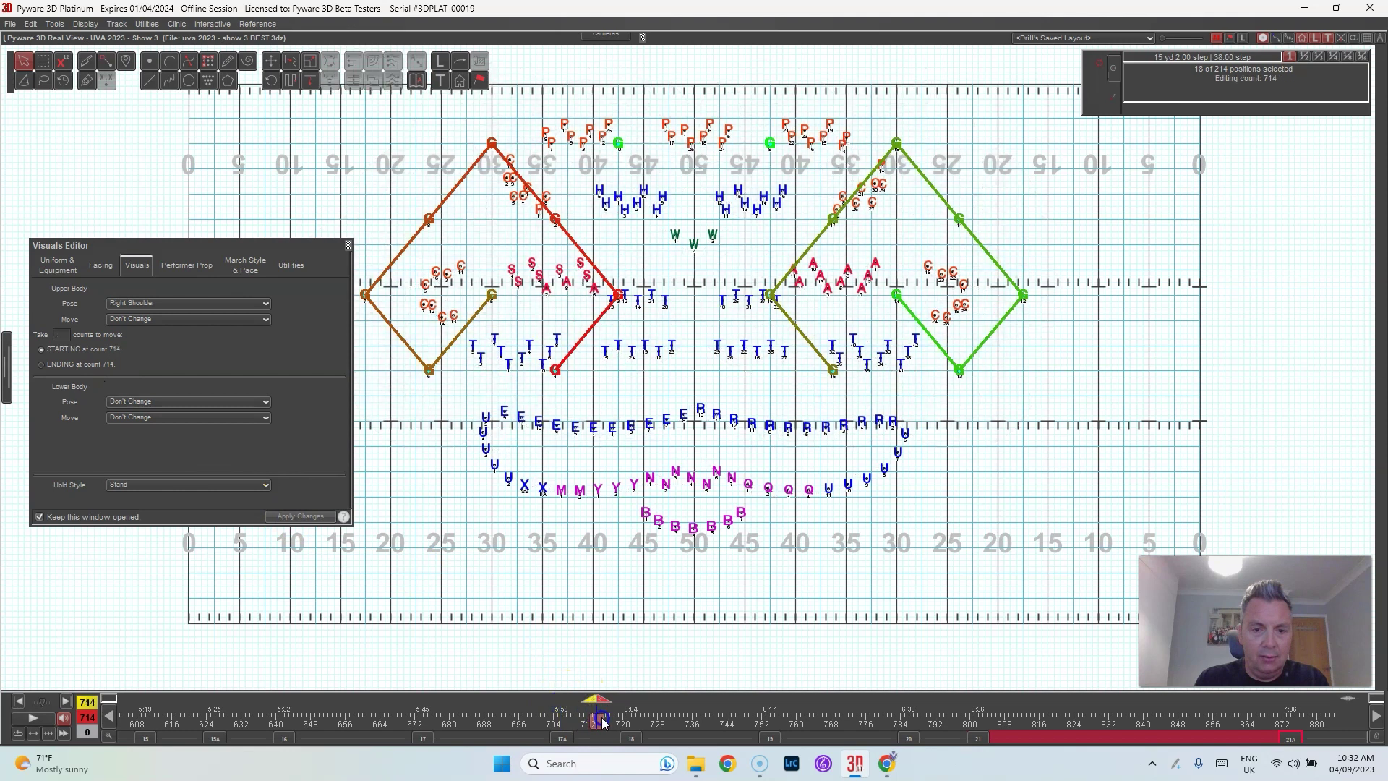
click(629, 738)
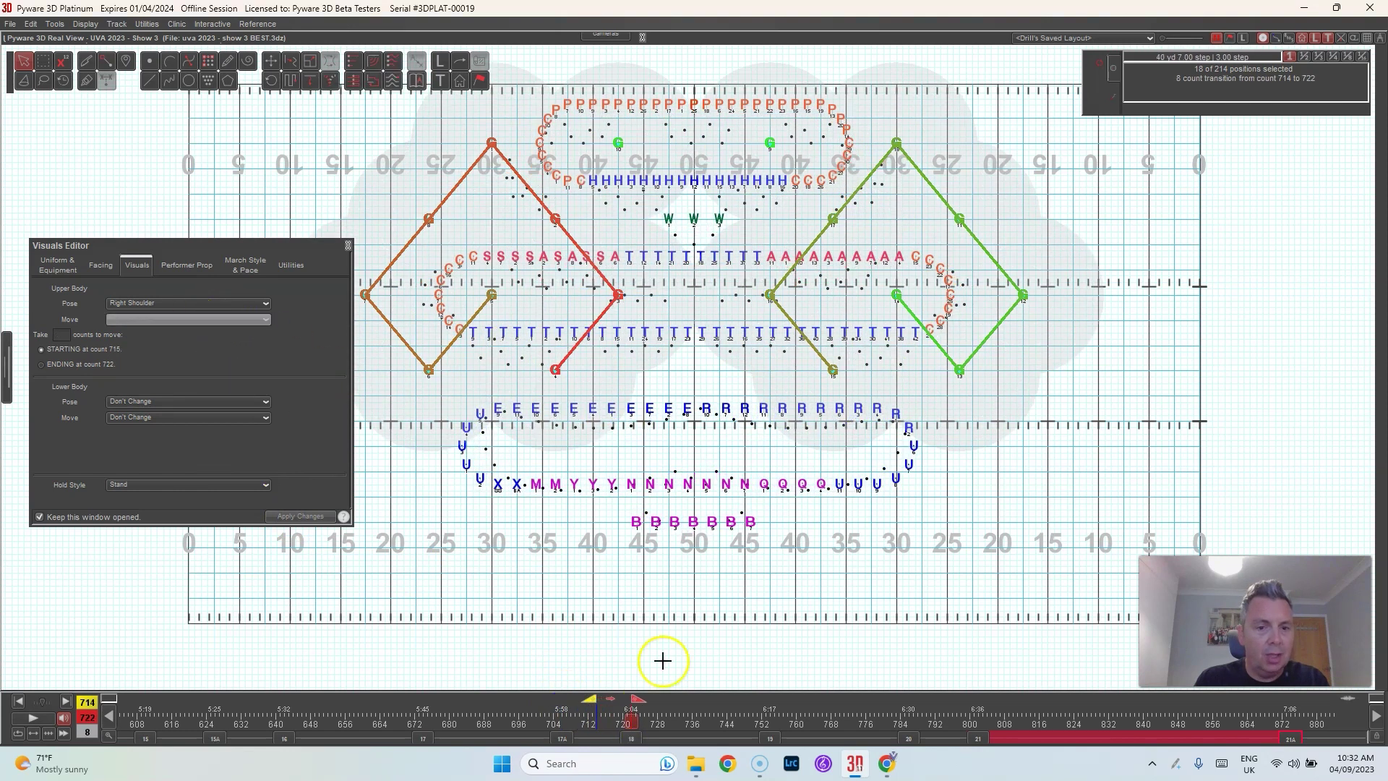
Start a spin transition at count 871 with Layered Pose 1 Left and play it back.
drag(614, 715, 1270, 736)
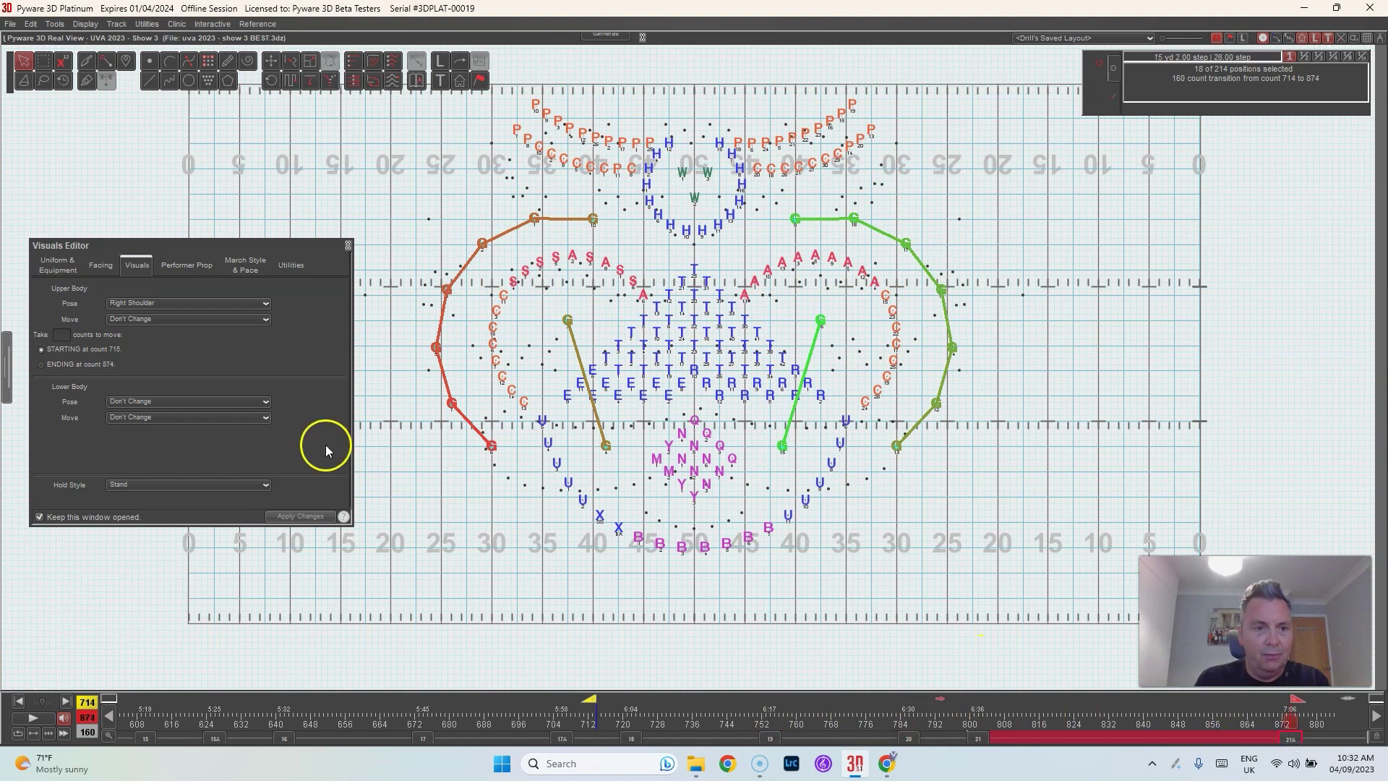
click(150, 321)
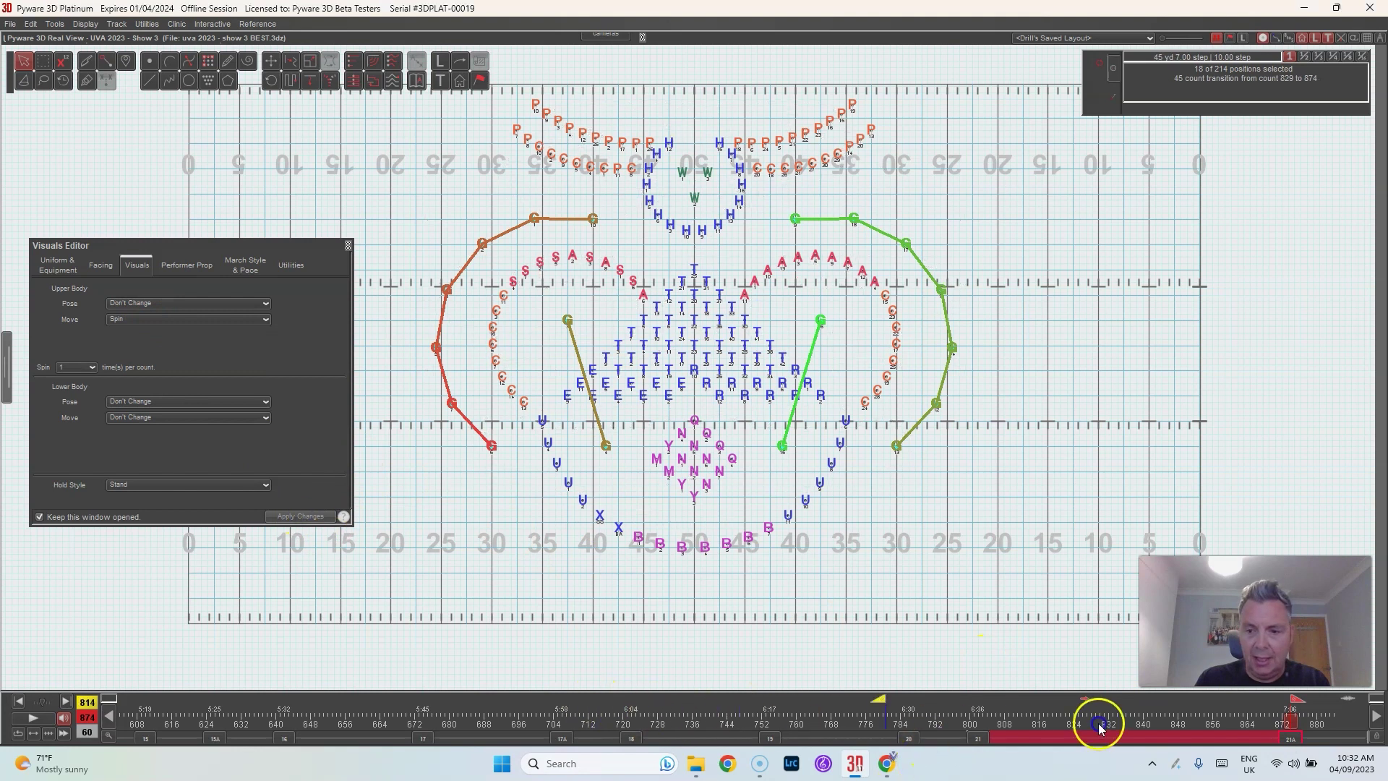
mouse_move(590, 700)
mouse_down()
mouse_move(1277, 701)
mouse_move(1276, 718)
mouse_move(1267, 703)
mouse_up()
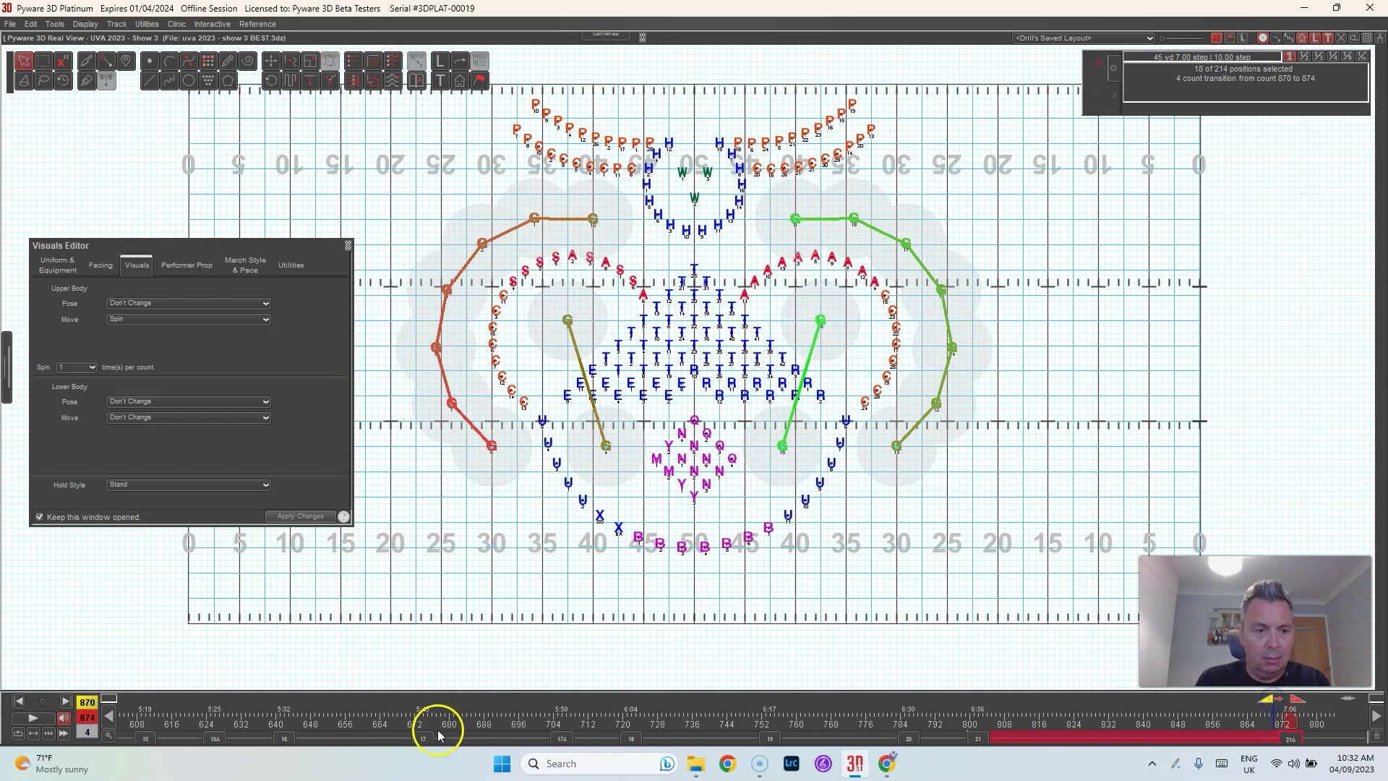
click(189, 302)
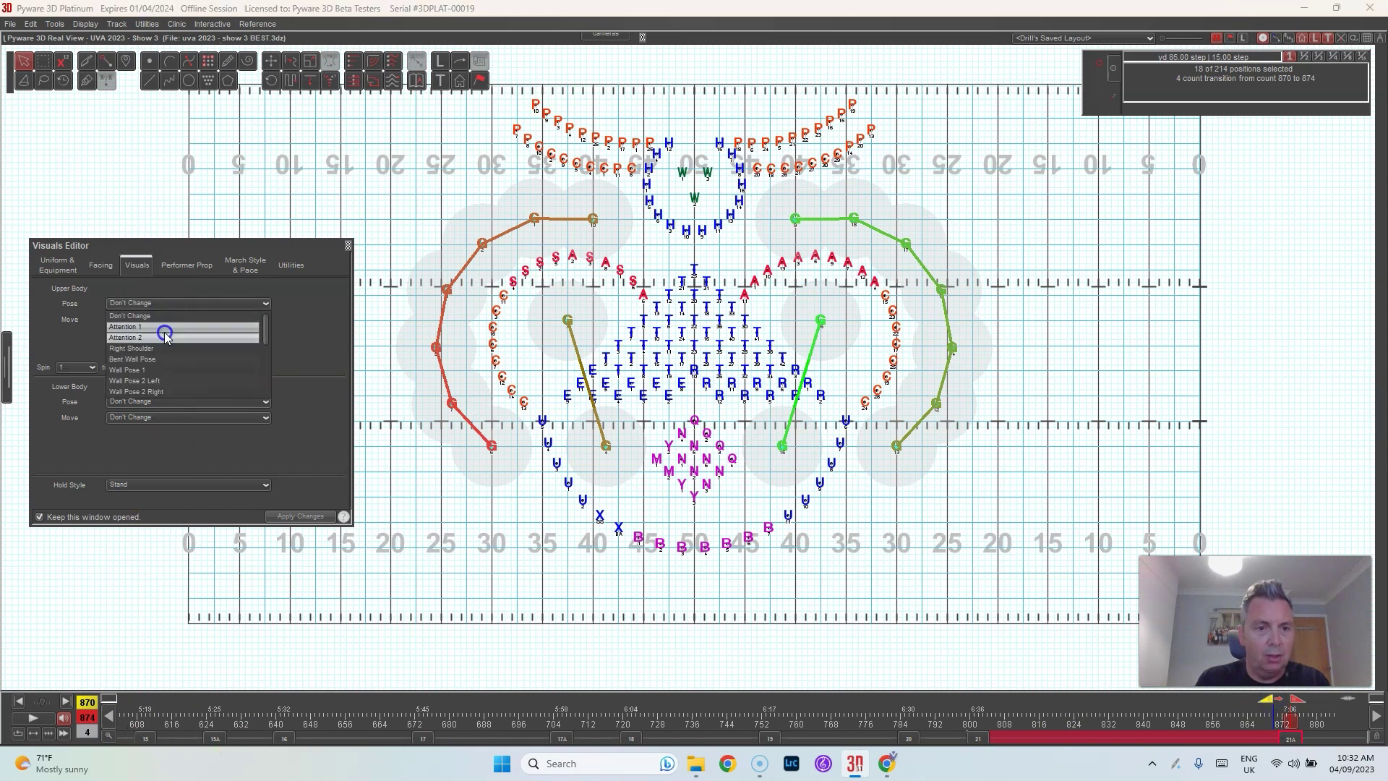
scroll(160, 329, down, 3)
click(306, 397)
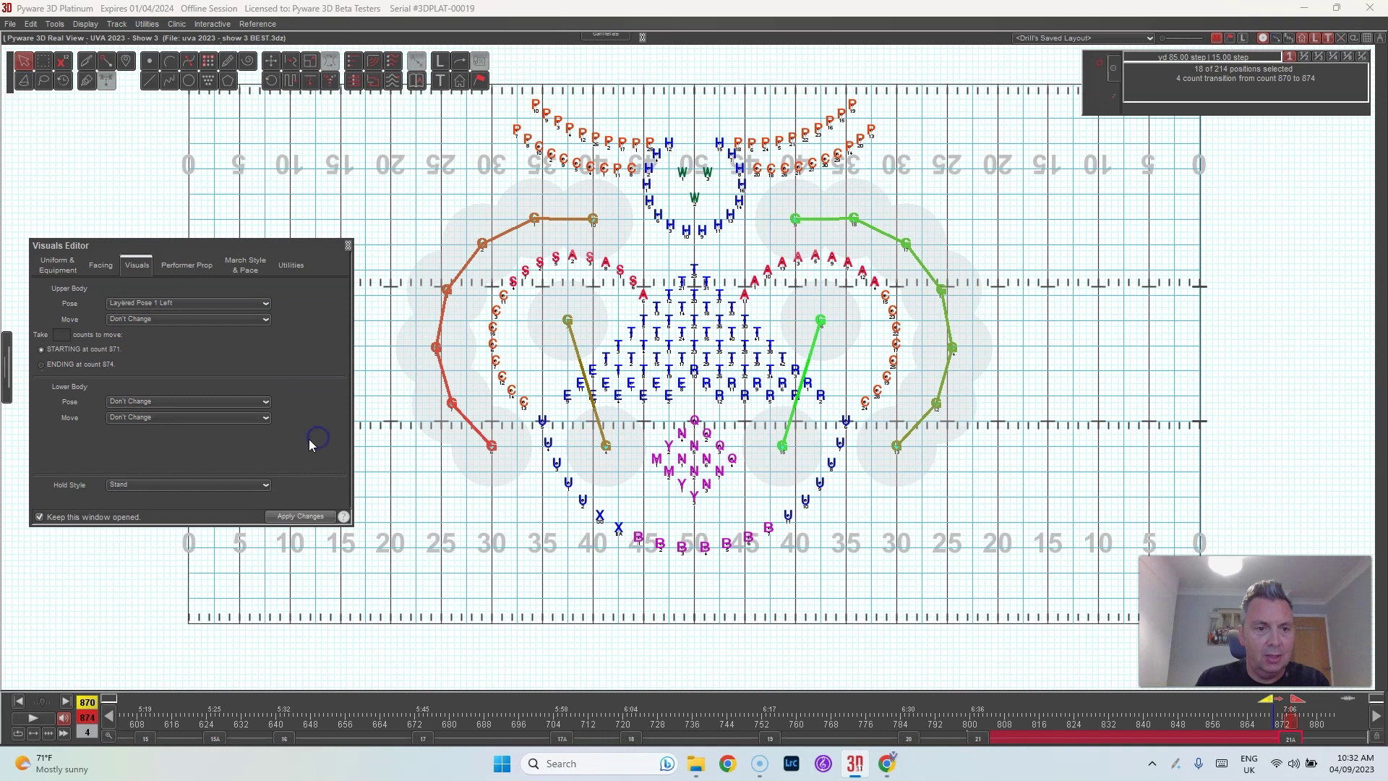
click(19, 718)
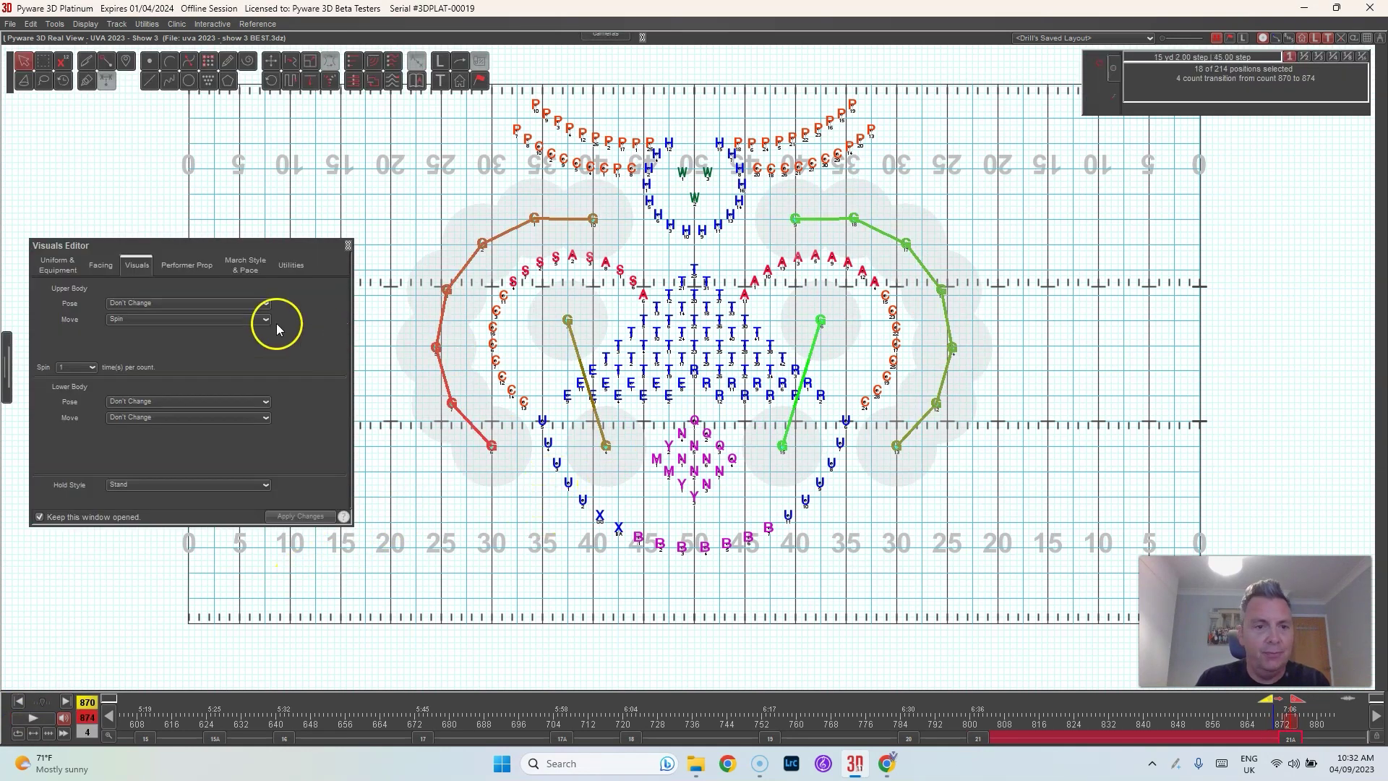
Replace the spin with an Attention 1 pose, apply it, and close the Visuals Editor.
click(152, 320)
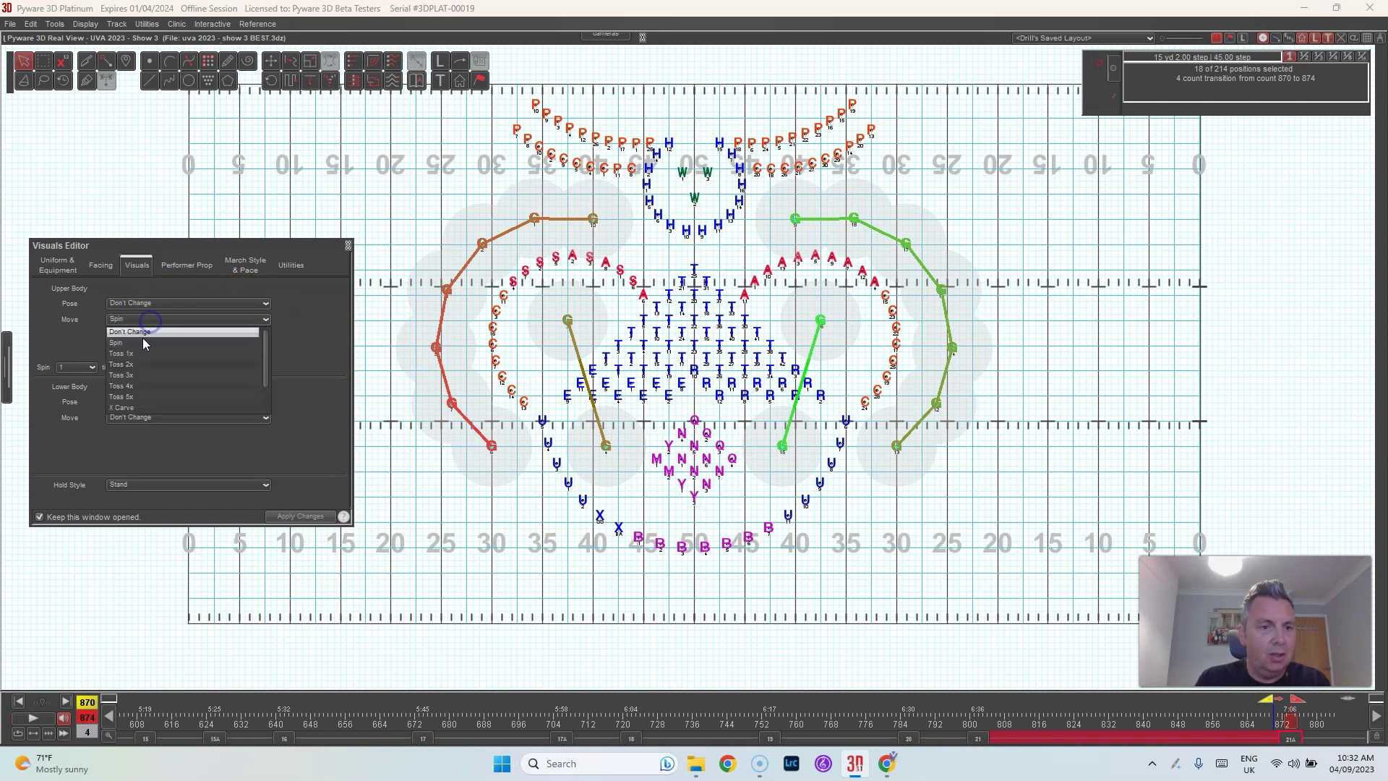
click(186, 303)
click(135, 318)
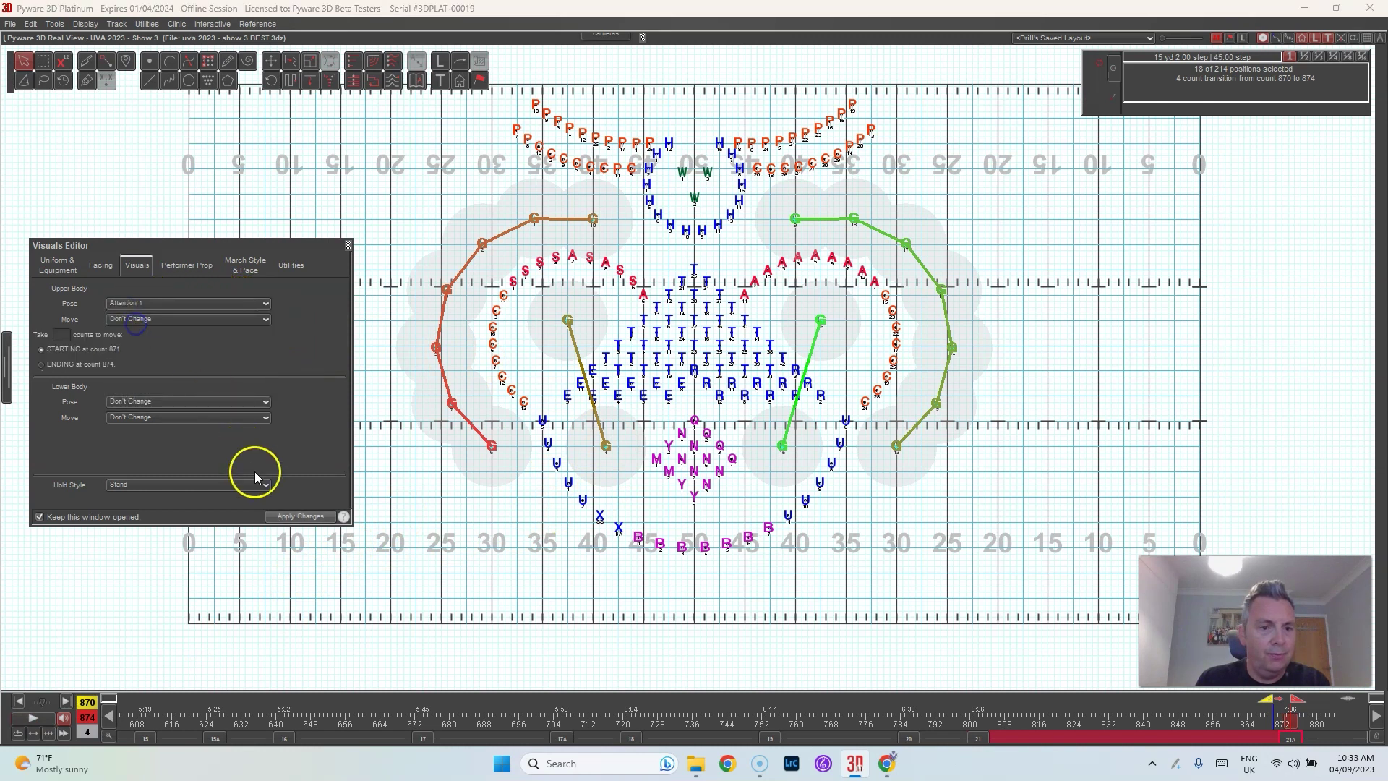
click(297, 517)
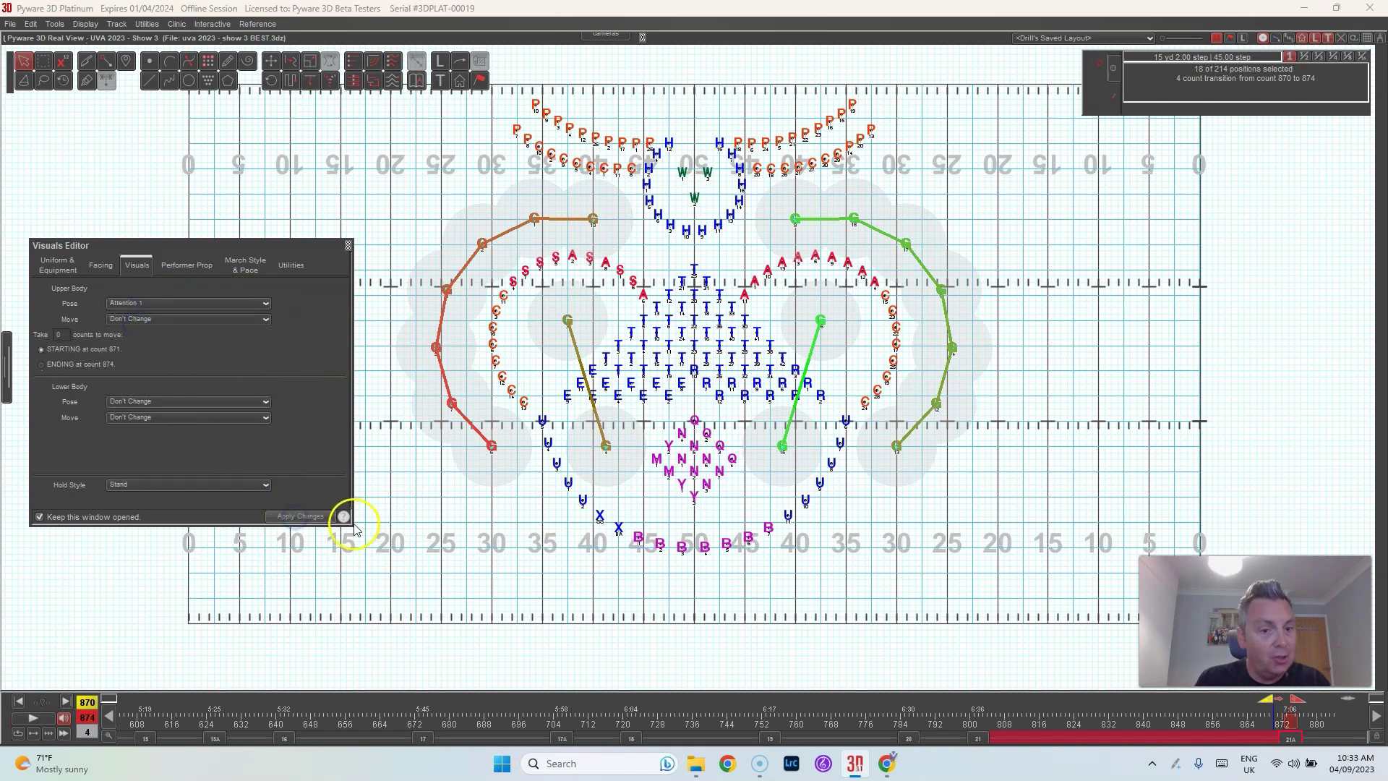
click(350, 245)
click(498, 585)
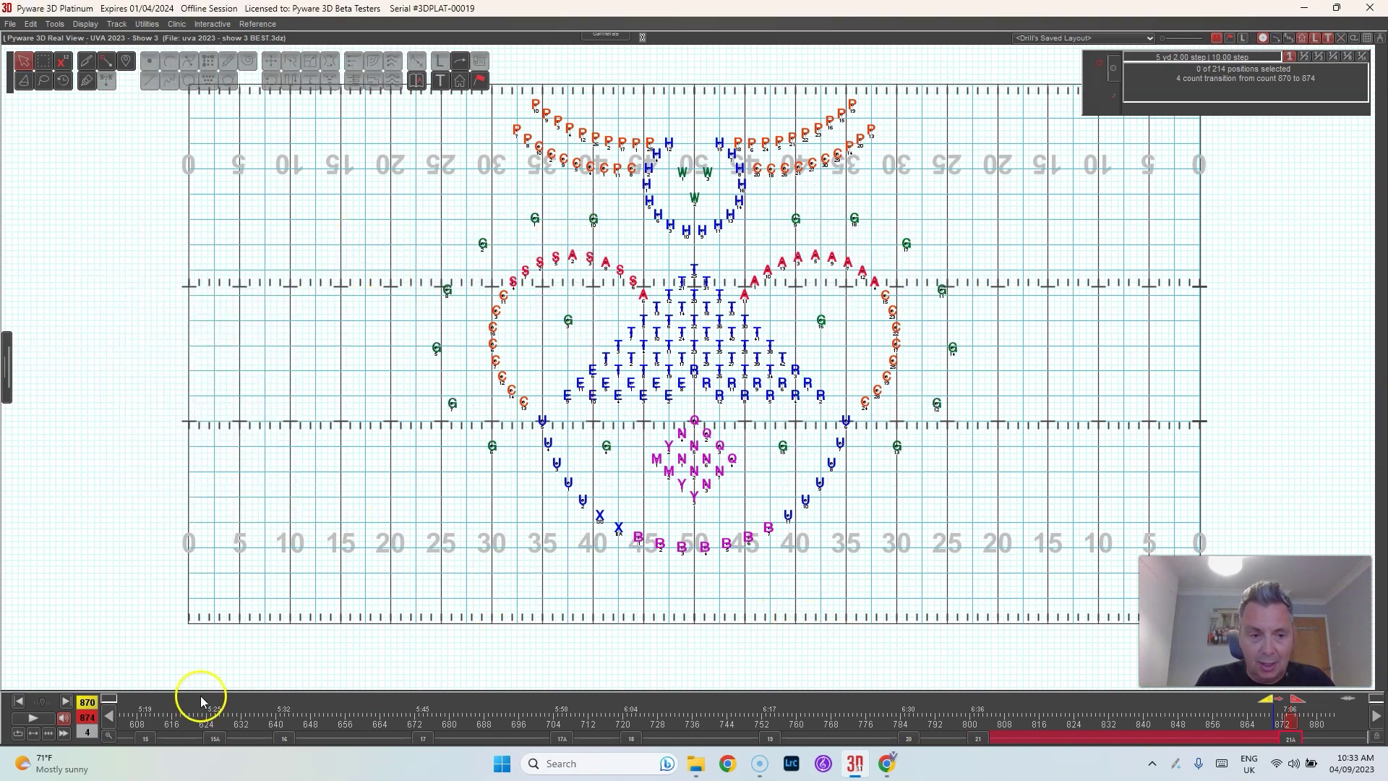
Scroll the timeline back to the opening counts, save the drill, and open the File menu.
click(107, 716)
click(107, 716)
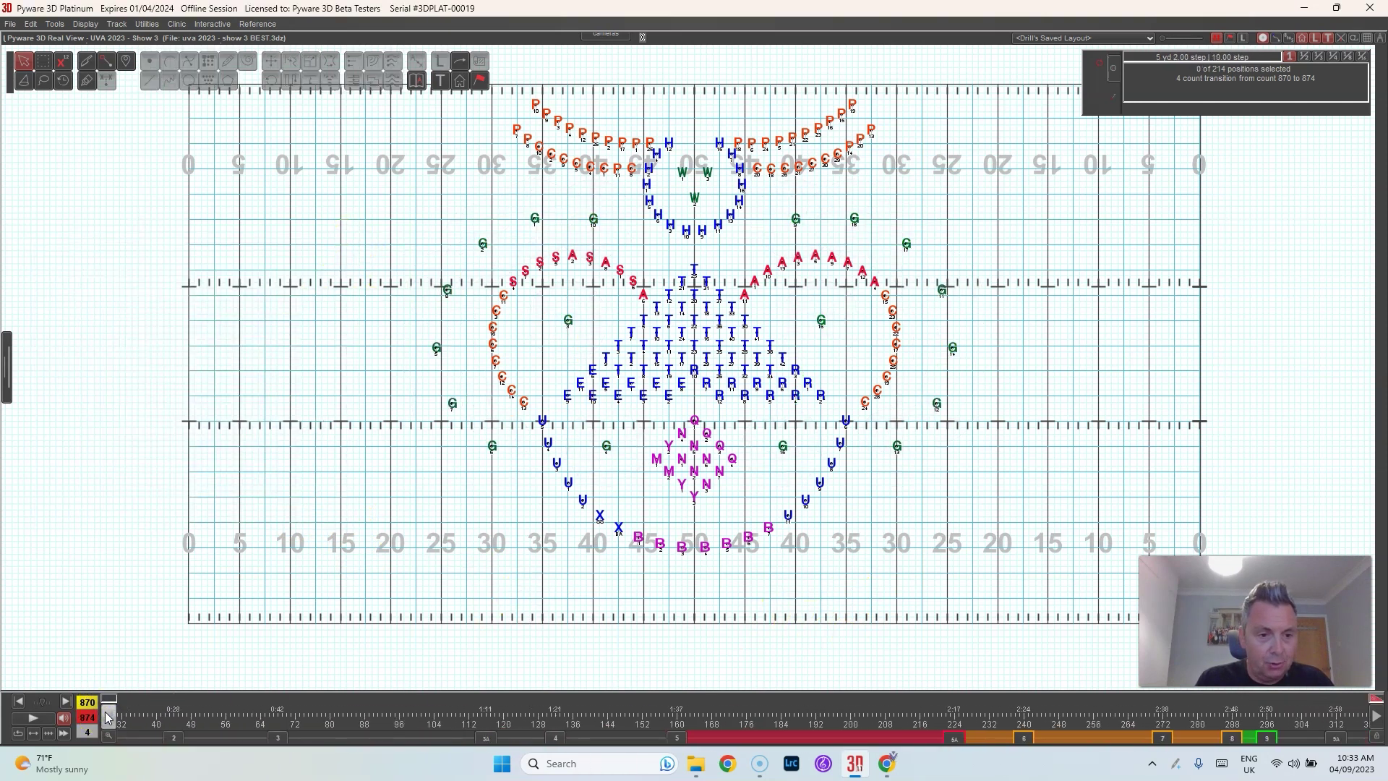
key(ctrl+s)
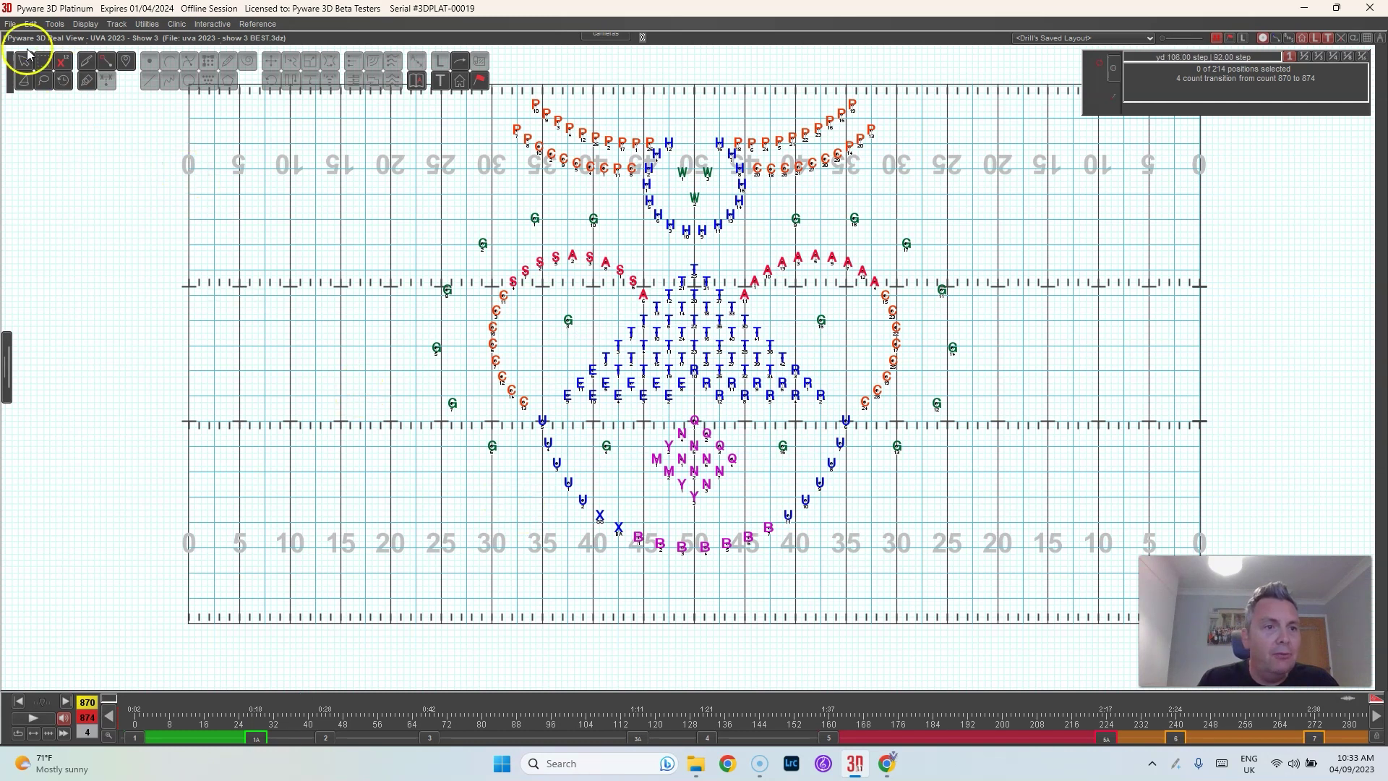
click(10, 24)
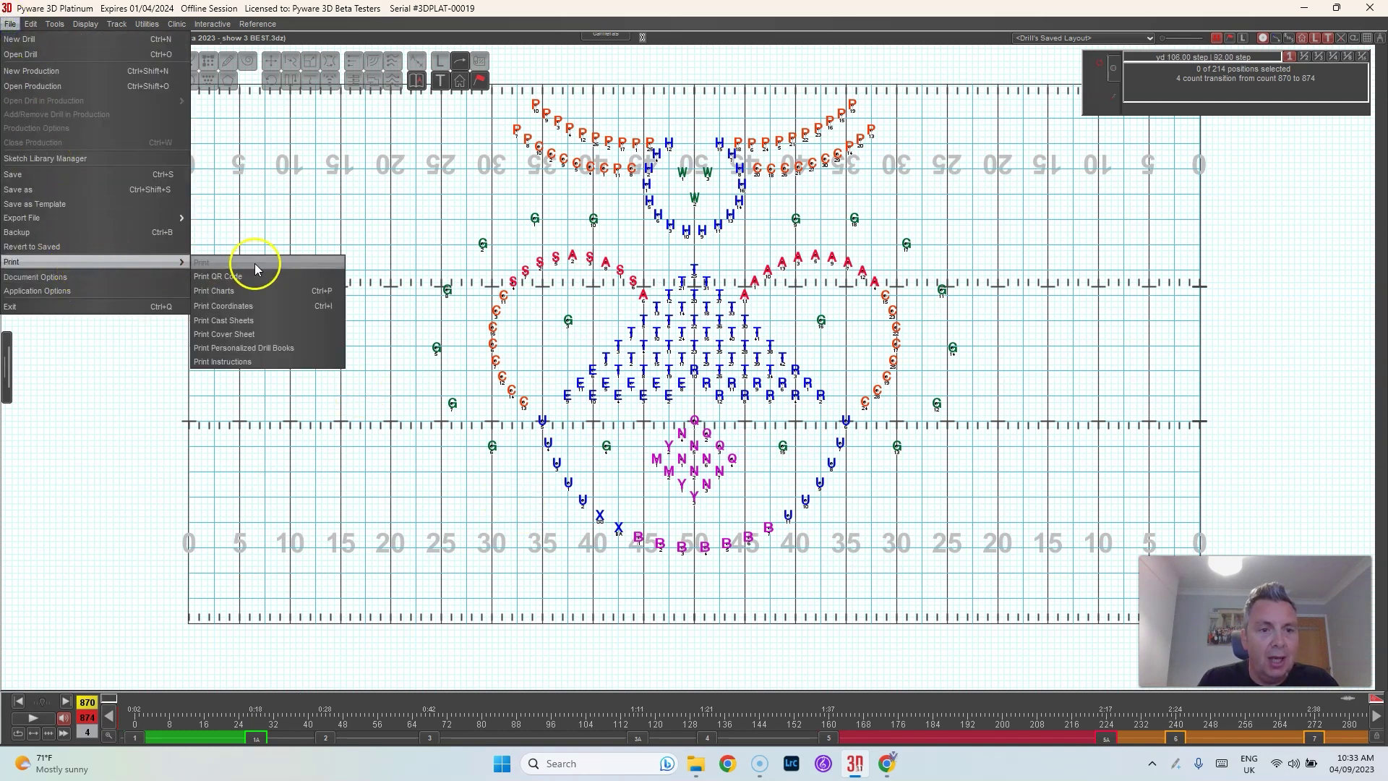
mouse_move(88, 261)
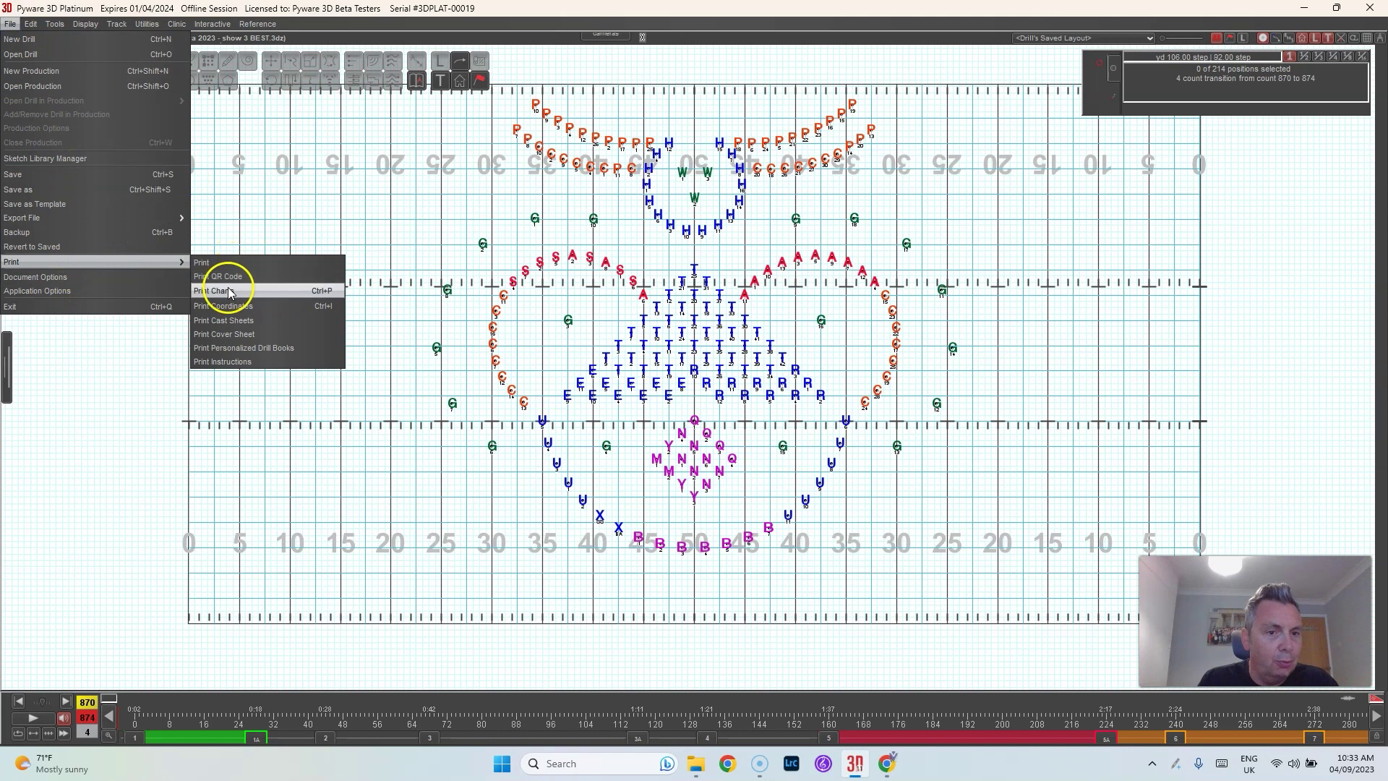
Open Print Charts and preview the charts from page 1 of 31.
click(223, 290)
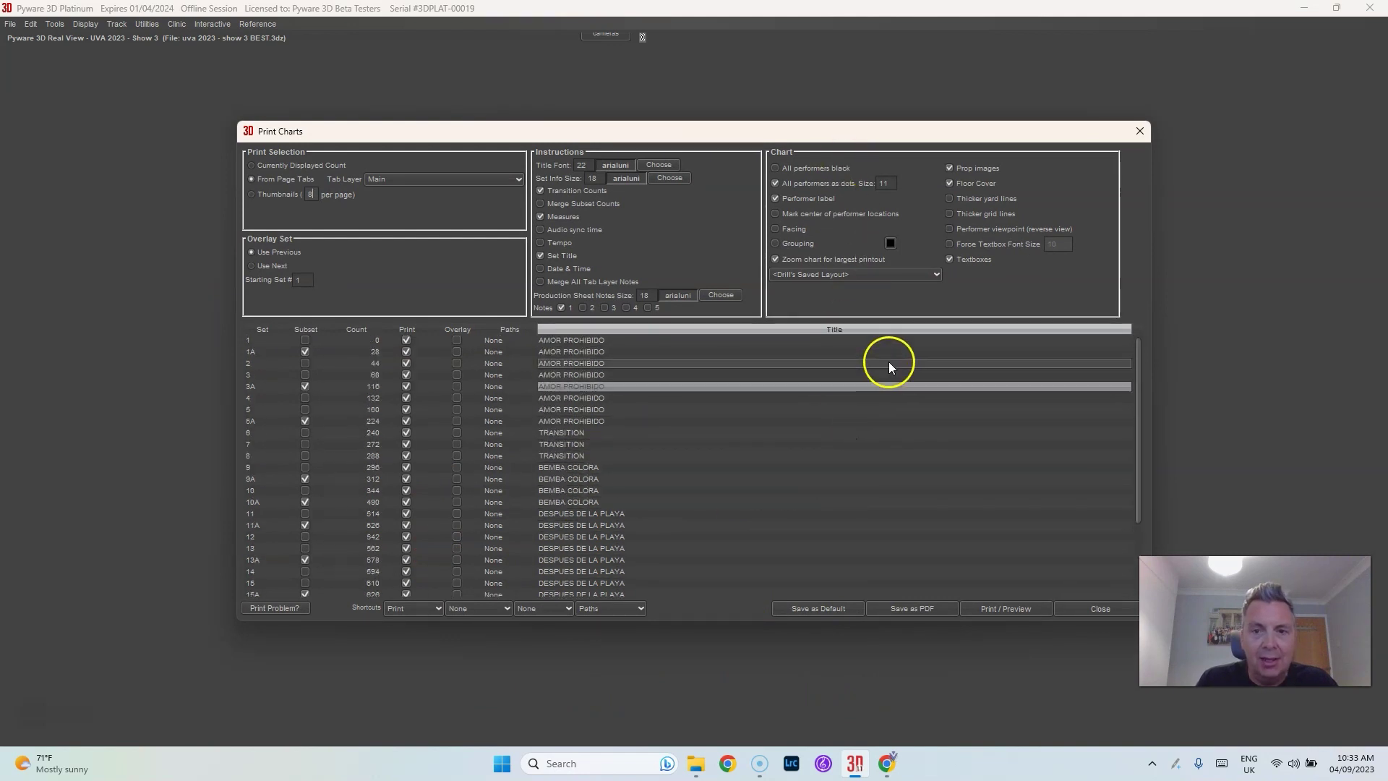
click(1003, 608)
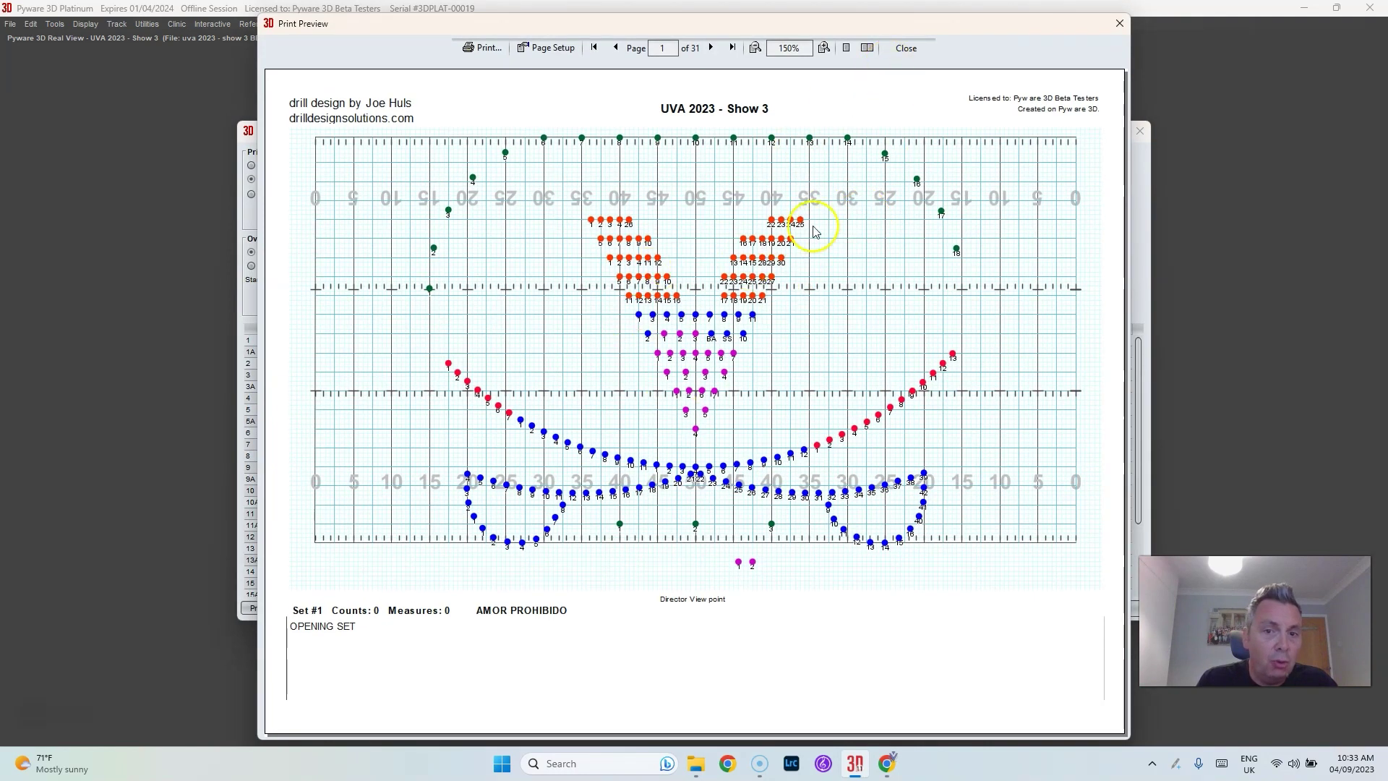
Turn on performer labels for the charts and reopen the print preview.
click(908, 48)
click(777, 198)
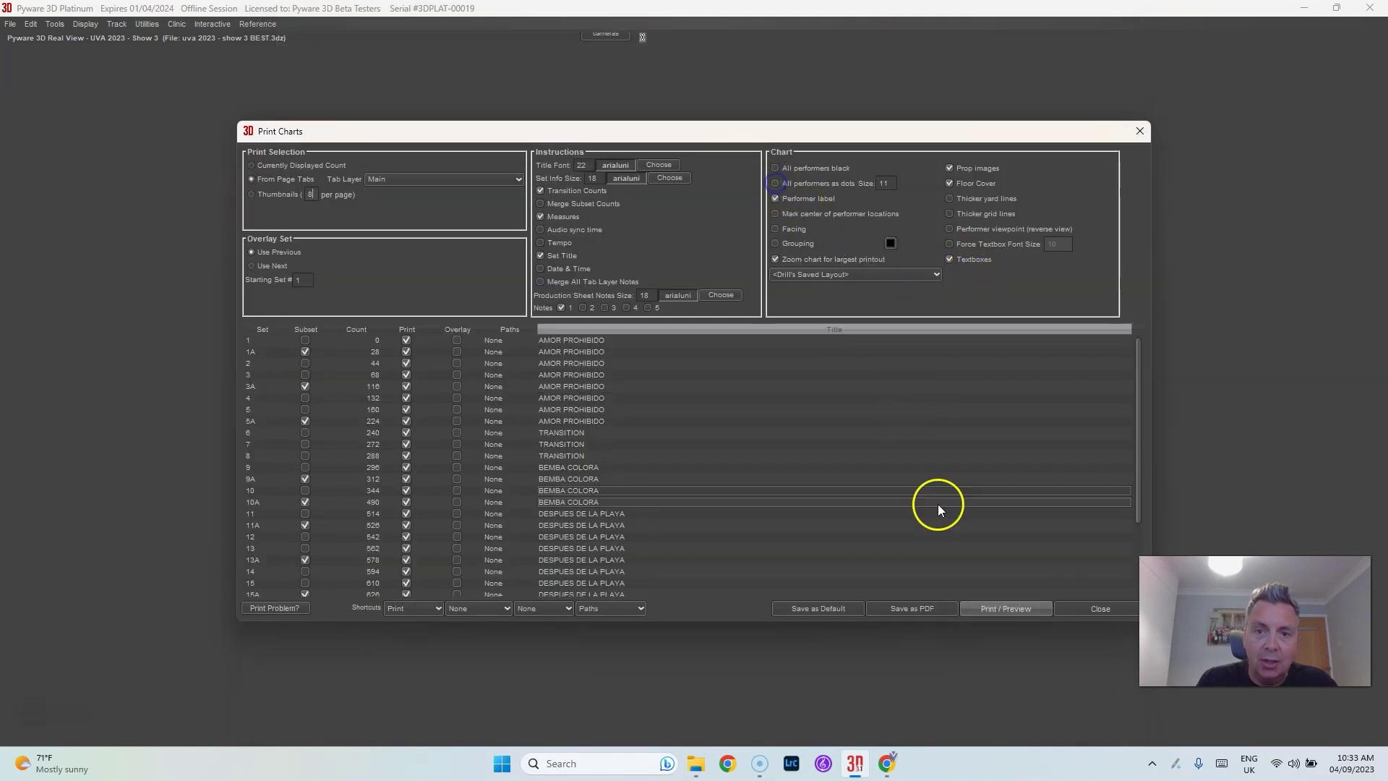
click(1003, 608)
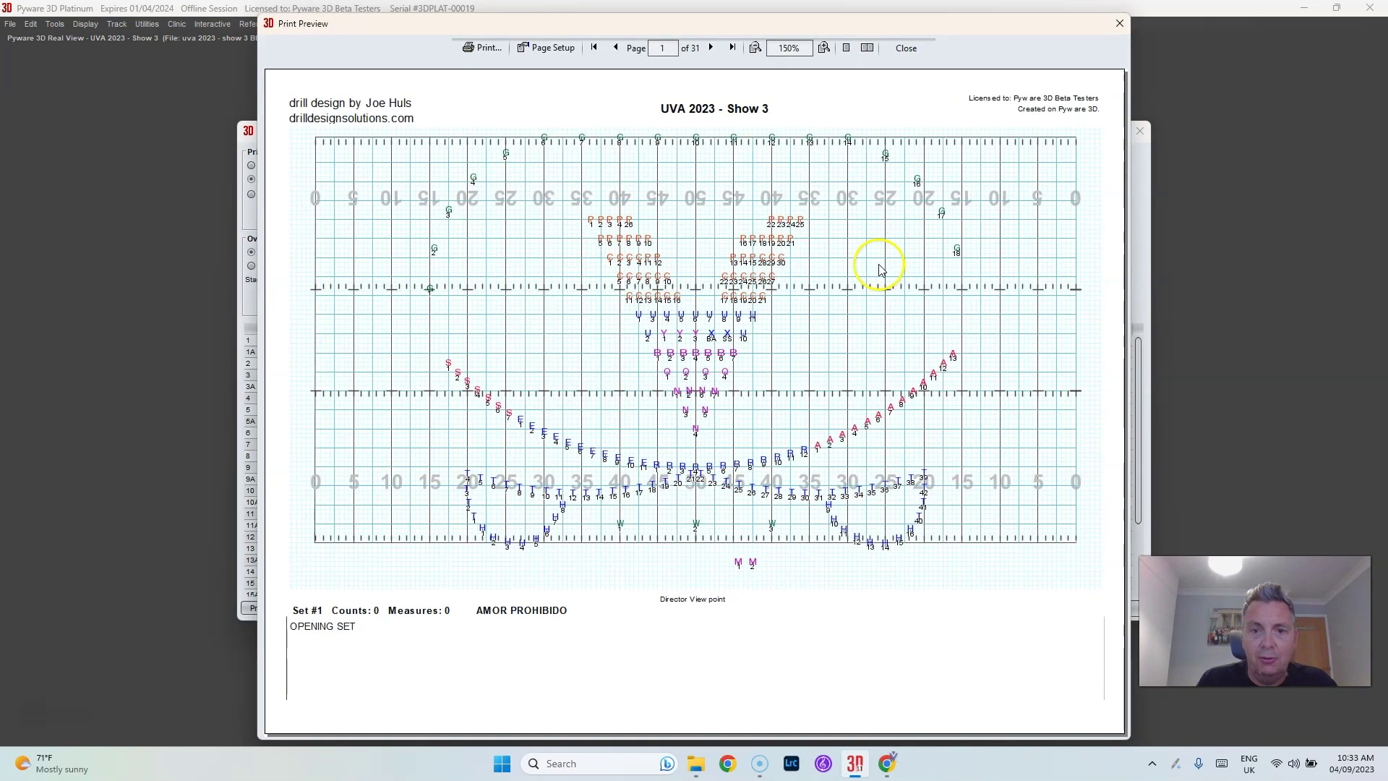
Page forward through the chart preview to Set 9, then back to Set 1A.
click(710, 48)
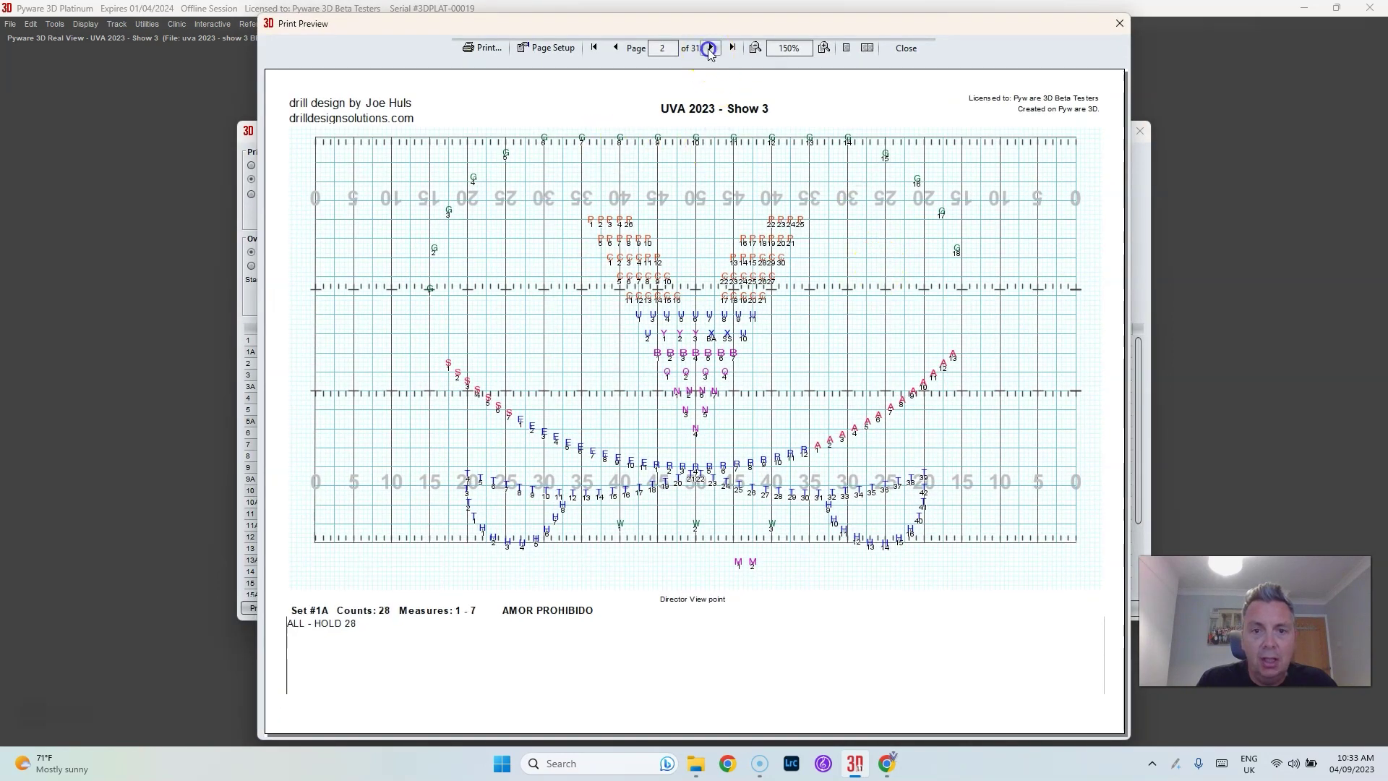
click(708, 48)
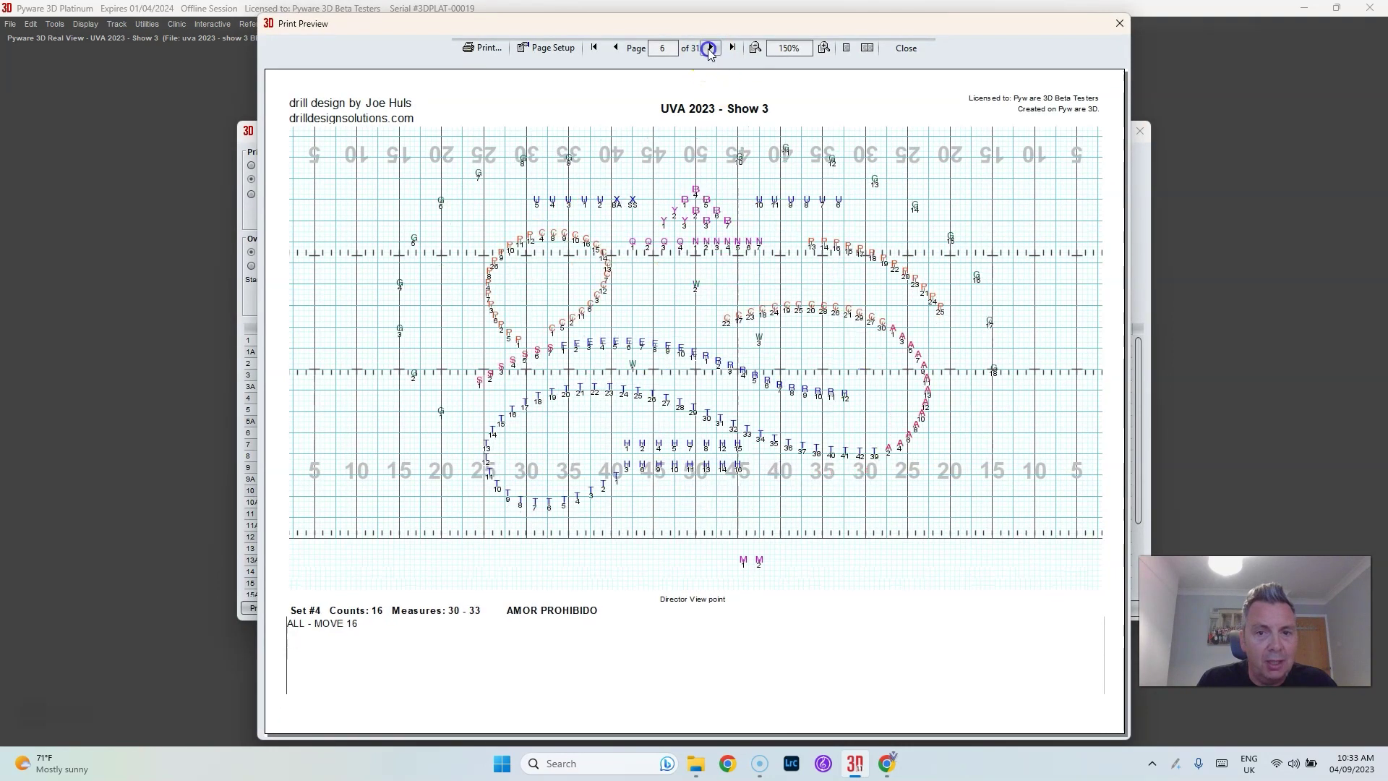
click(708, 49)
click(708, 48)
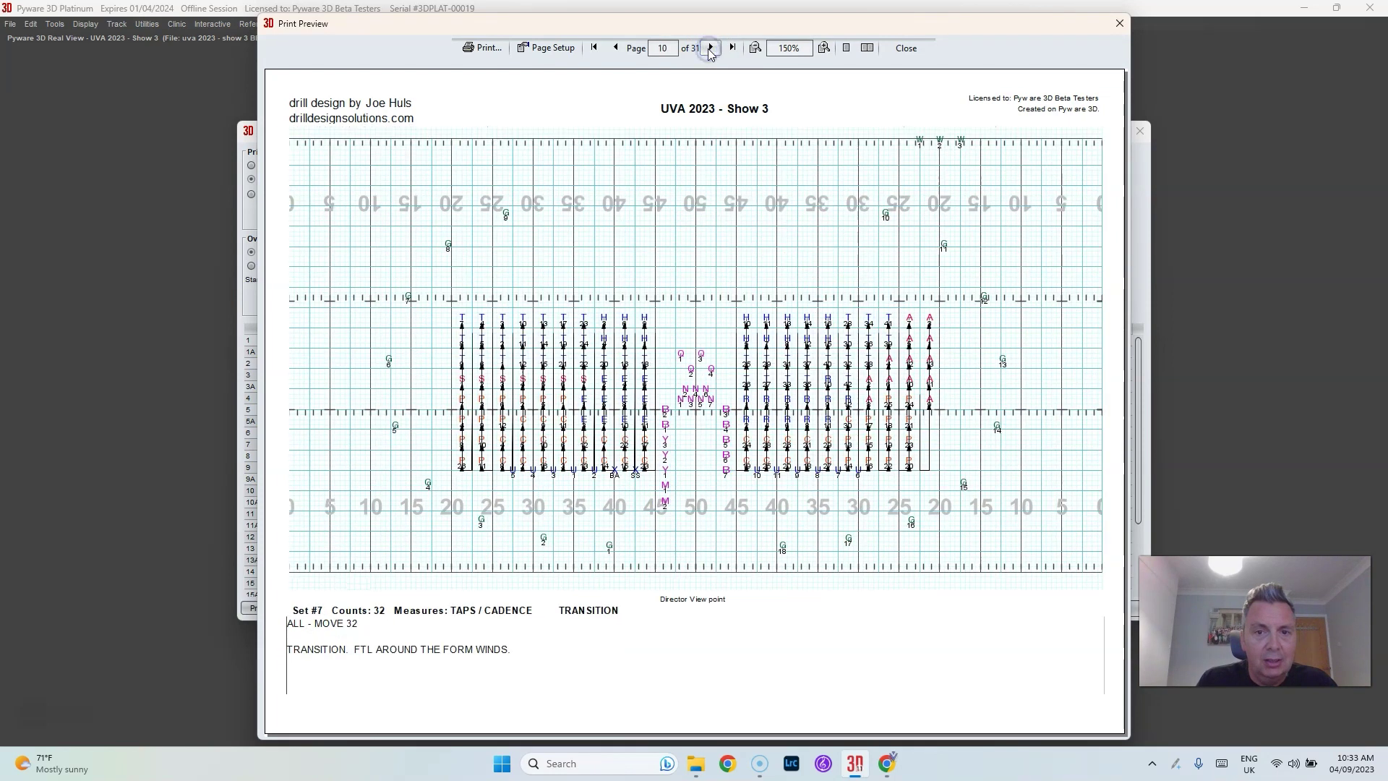
click(710, 49)
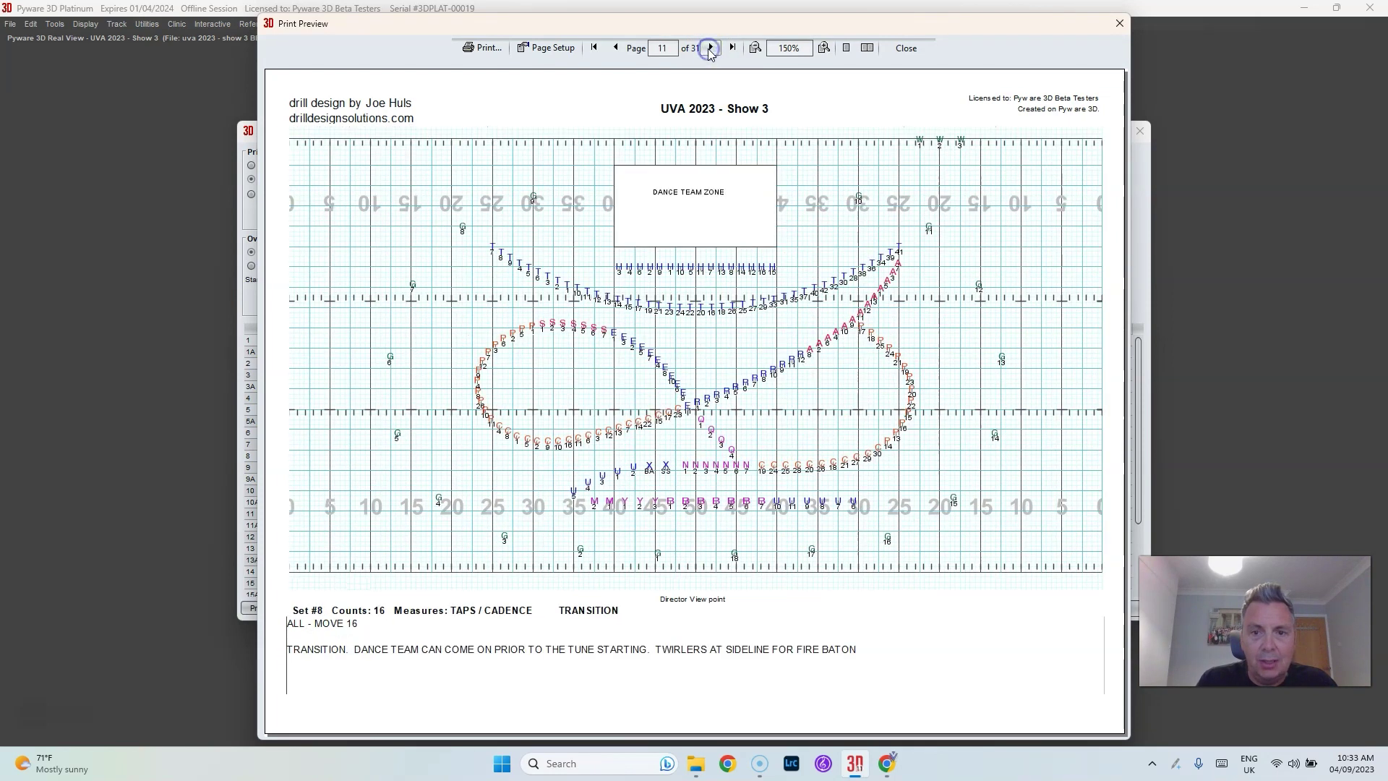
click(709, 48)
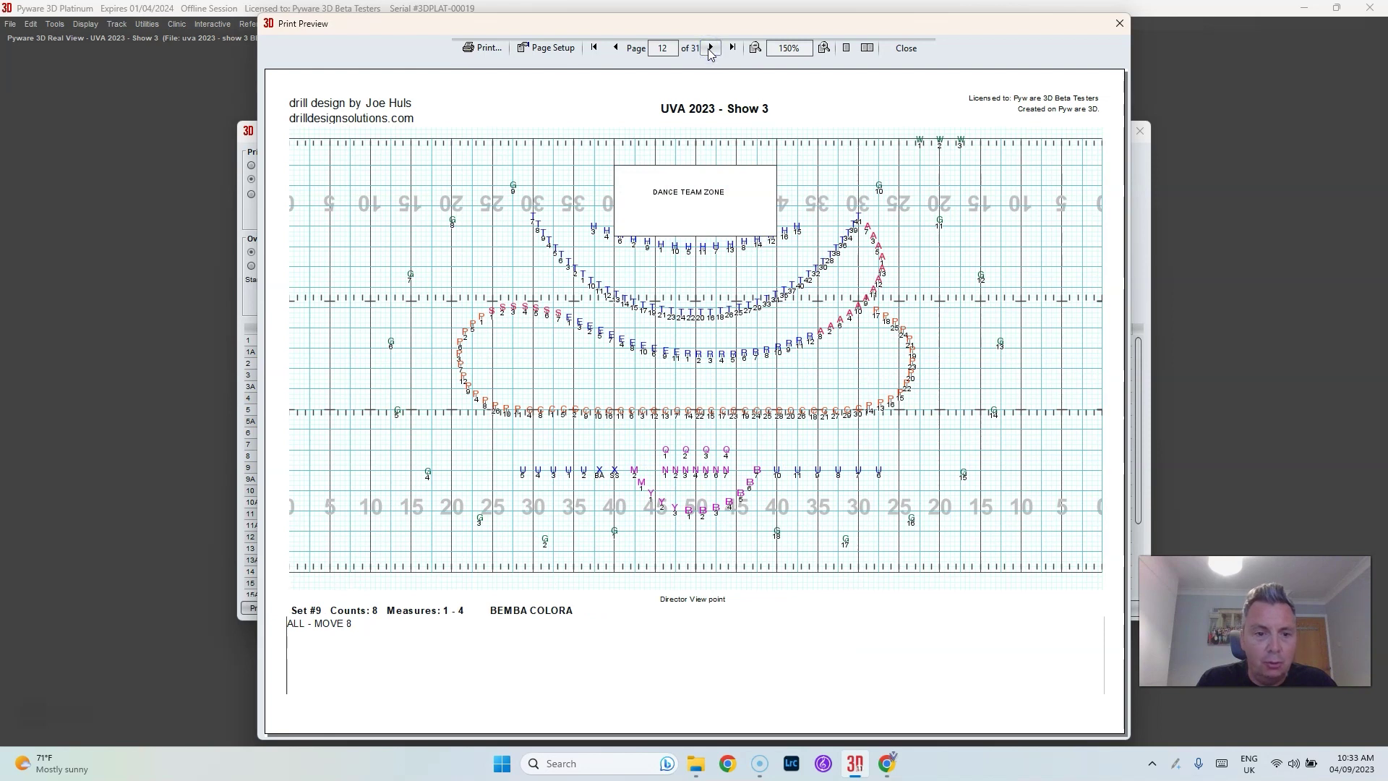
click(618, 49)
click(618, 49)
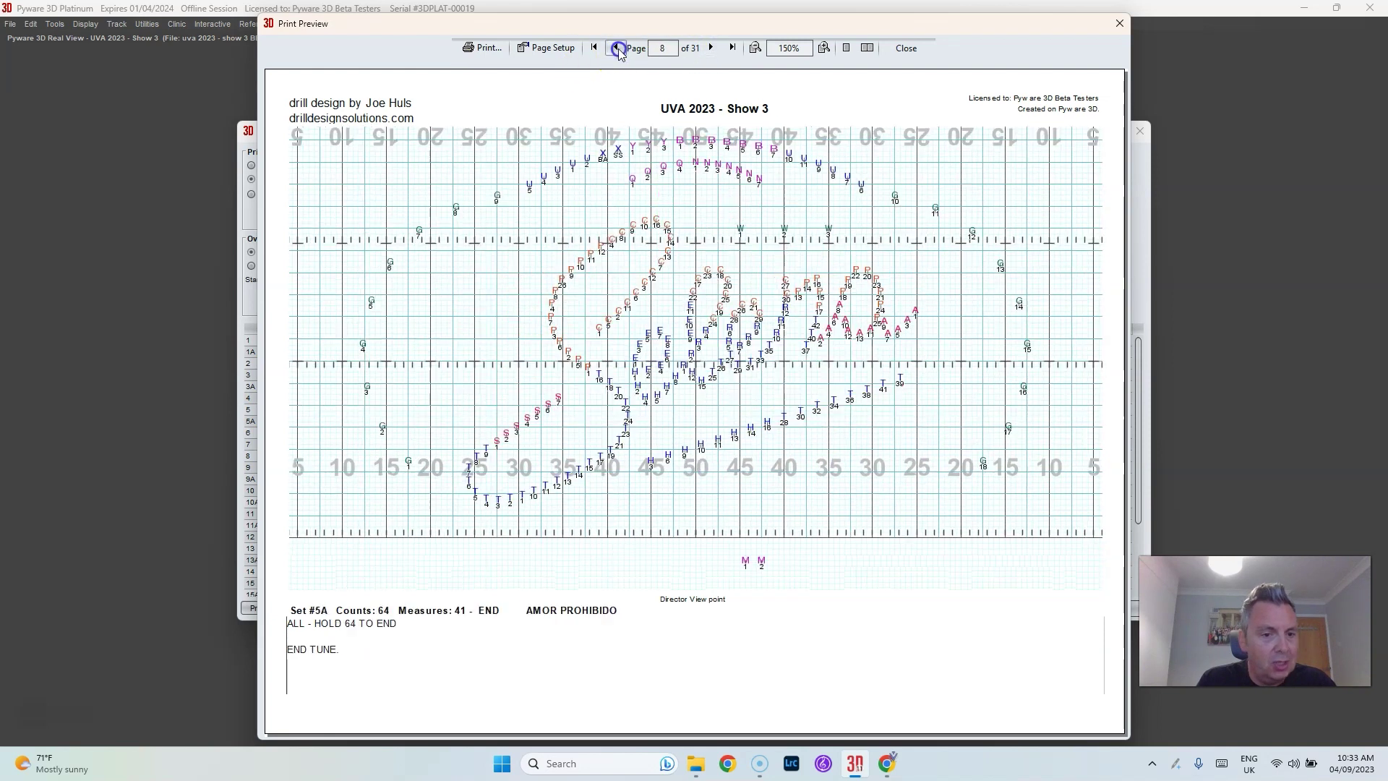
click(618, 48)
click(618, 49)
click(618, 49)
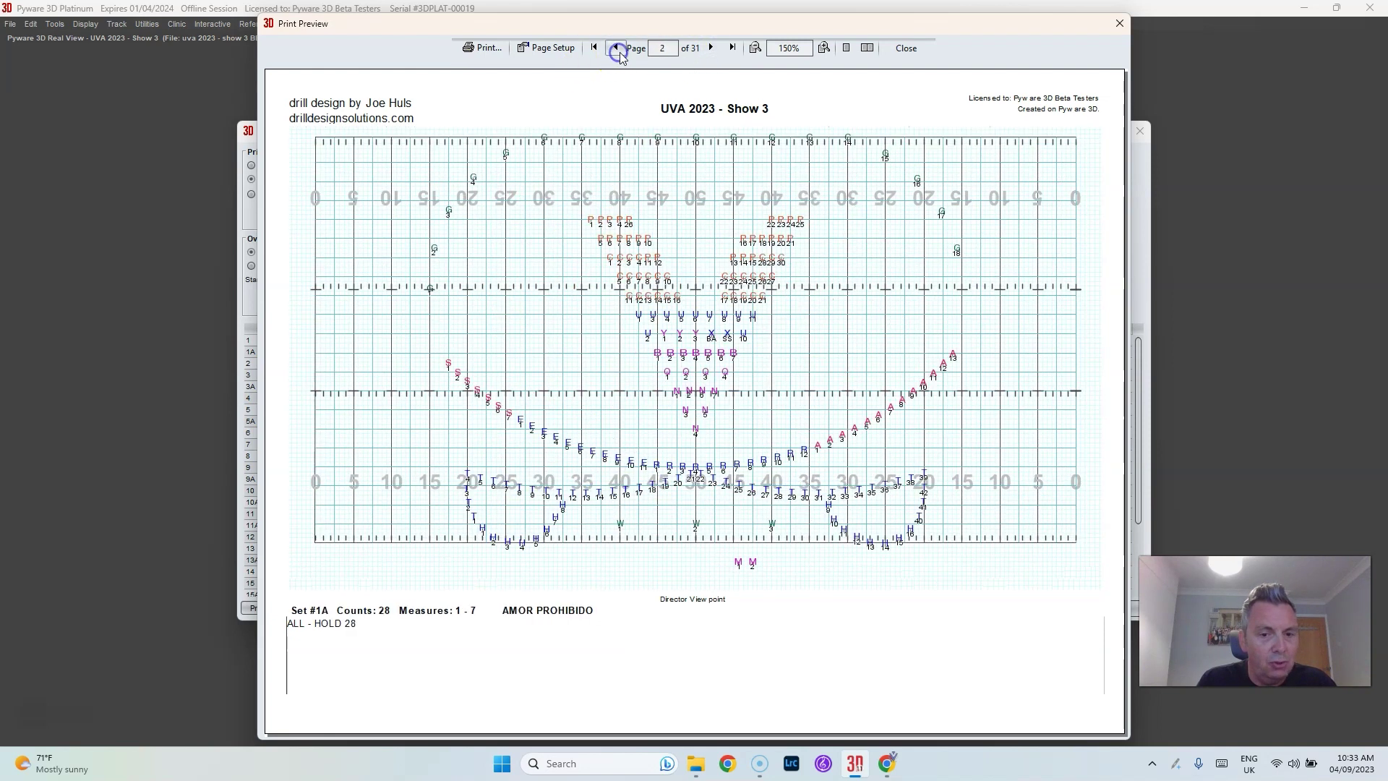
click(619, 49)
Page ahead from Set 3 to Set 10 to check its curved pathways.
click(709, 47)
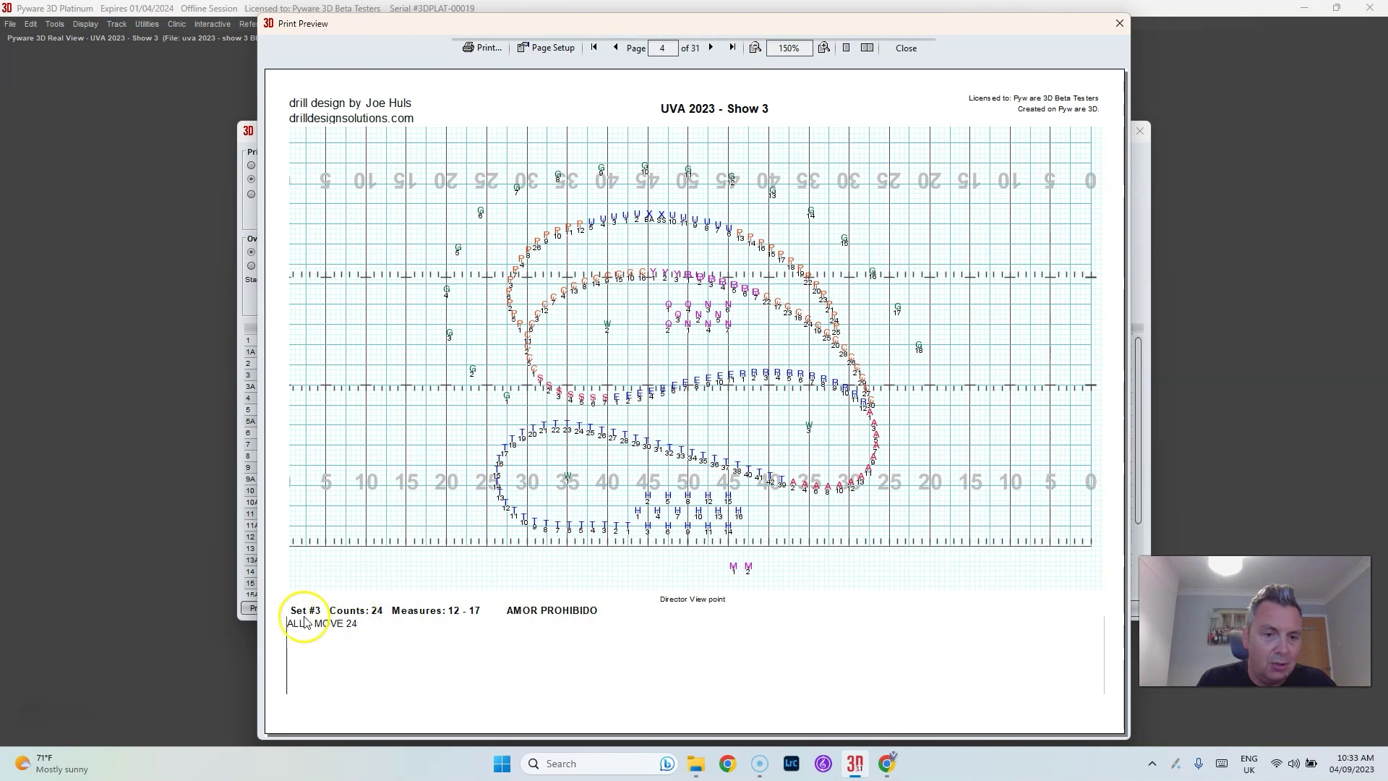
click(710, 47)
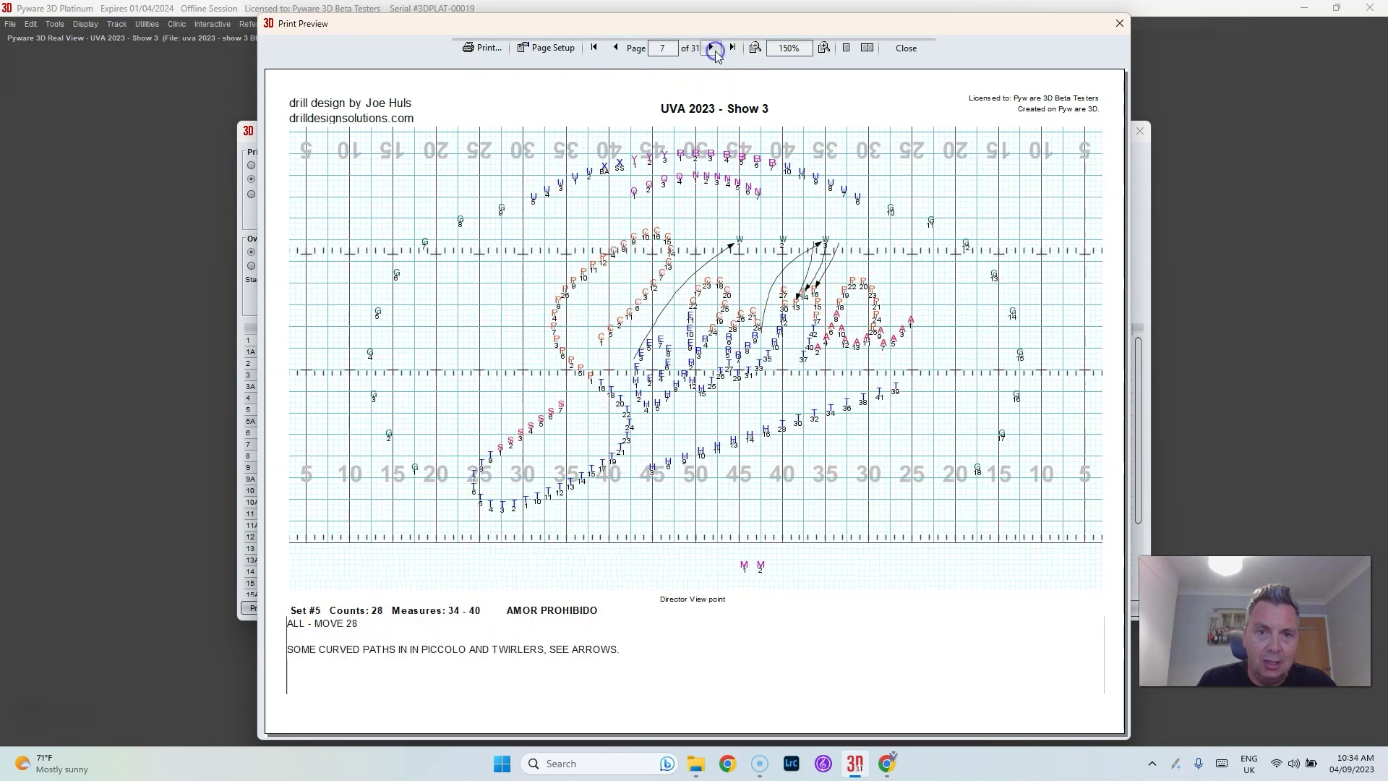
click(717, 48)
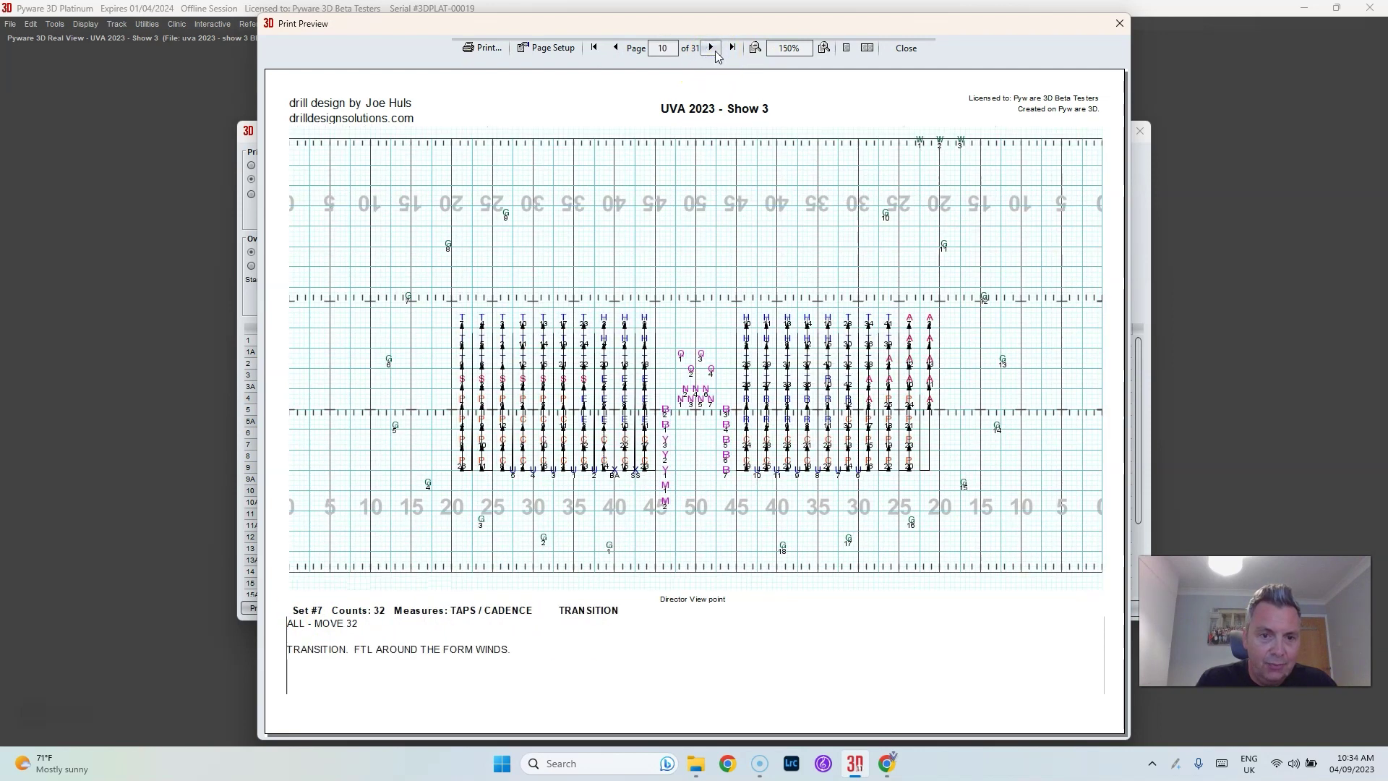
click(711, 48)
click(711, 47)
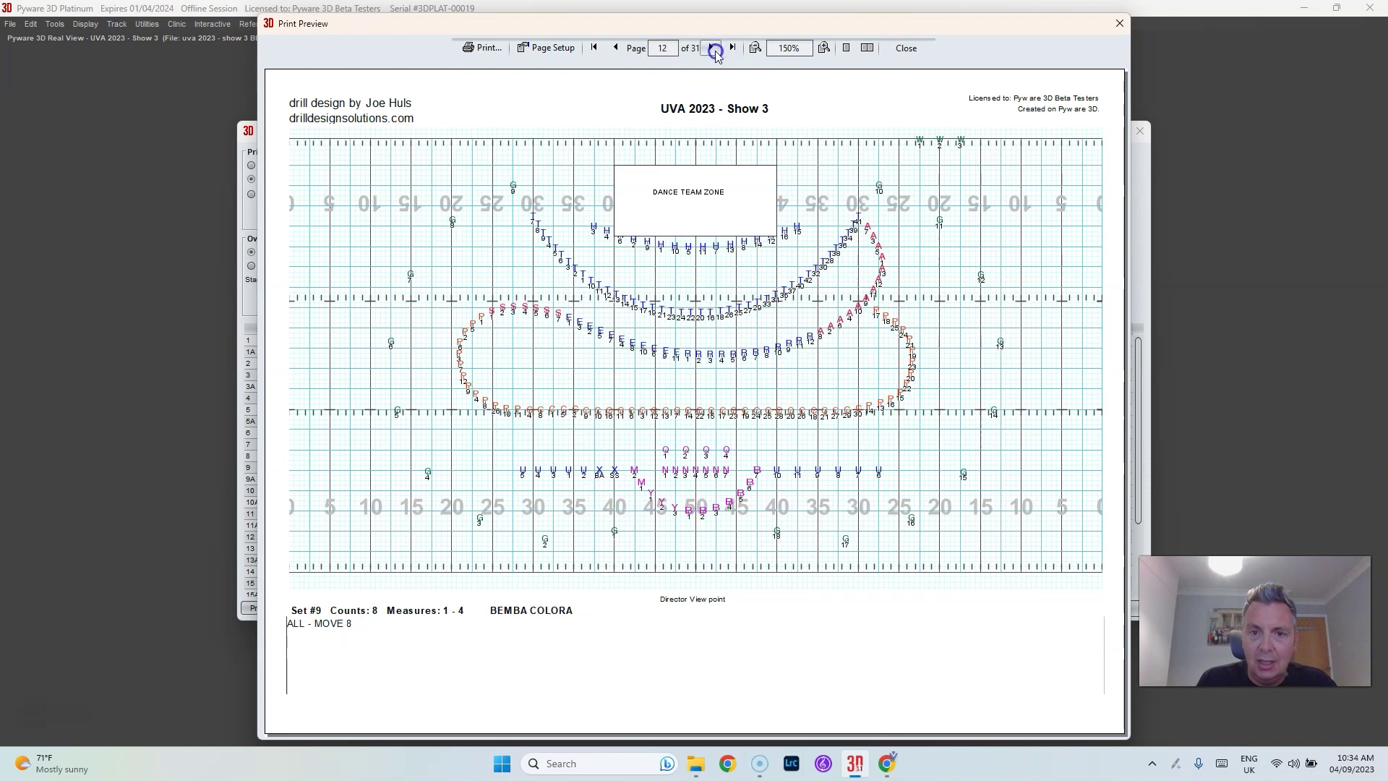
click(711, 48)
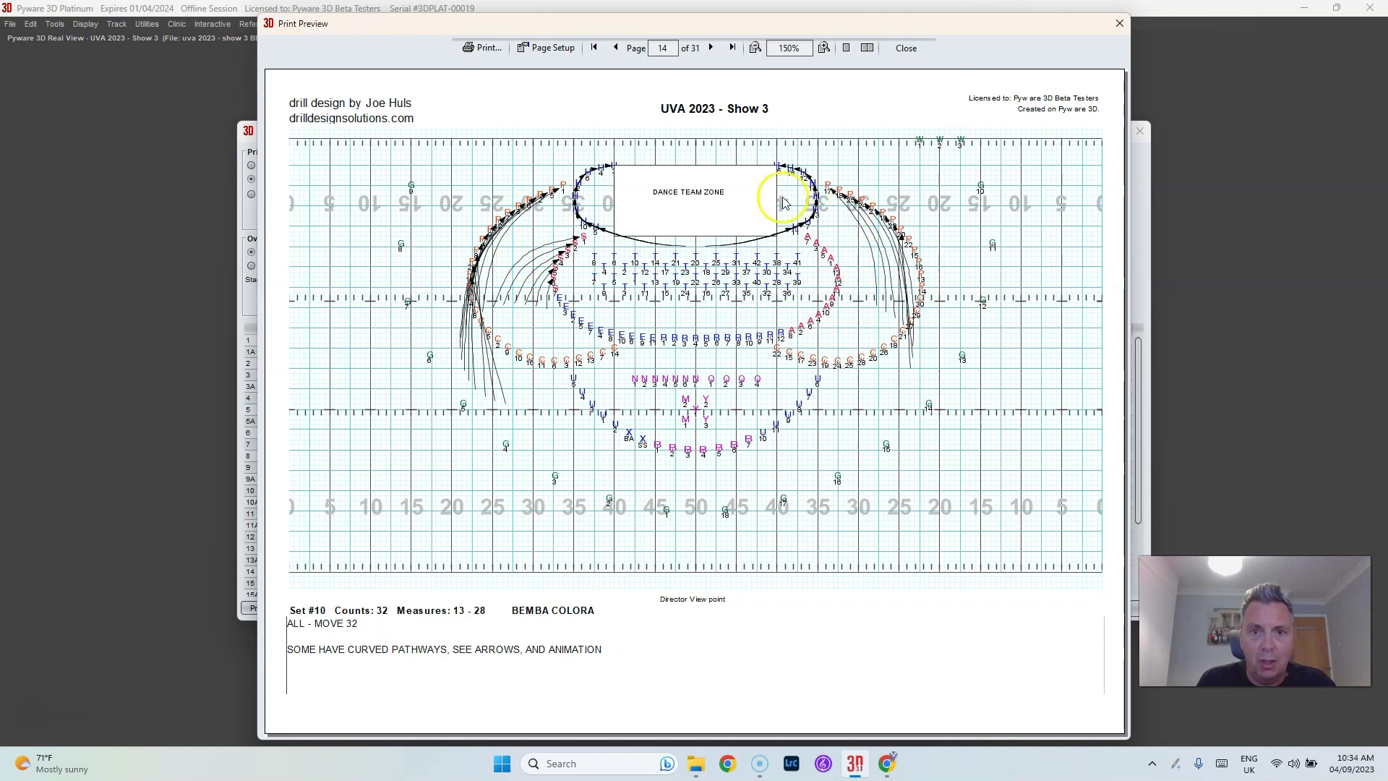
Page on through Sets 11A, 13 and 17 to the Set 19 chart.
click(710, 48)
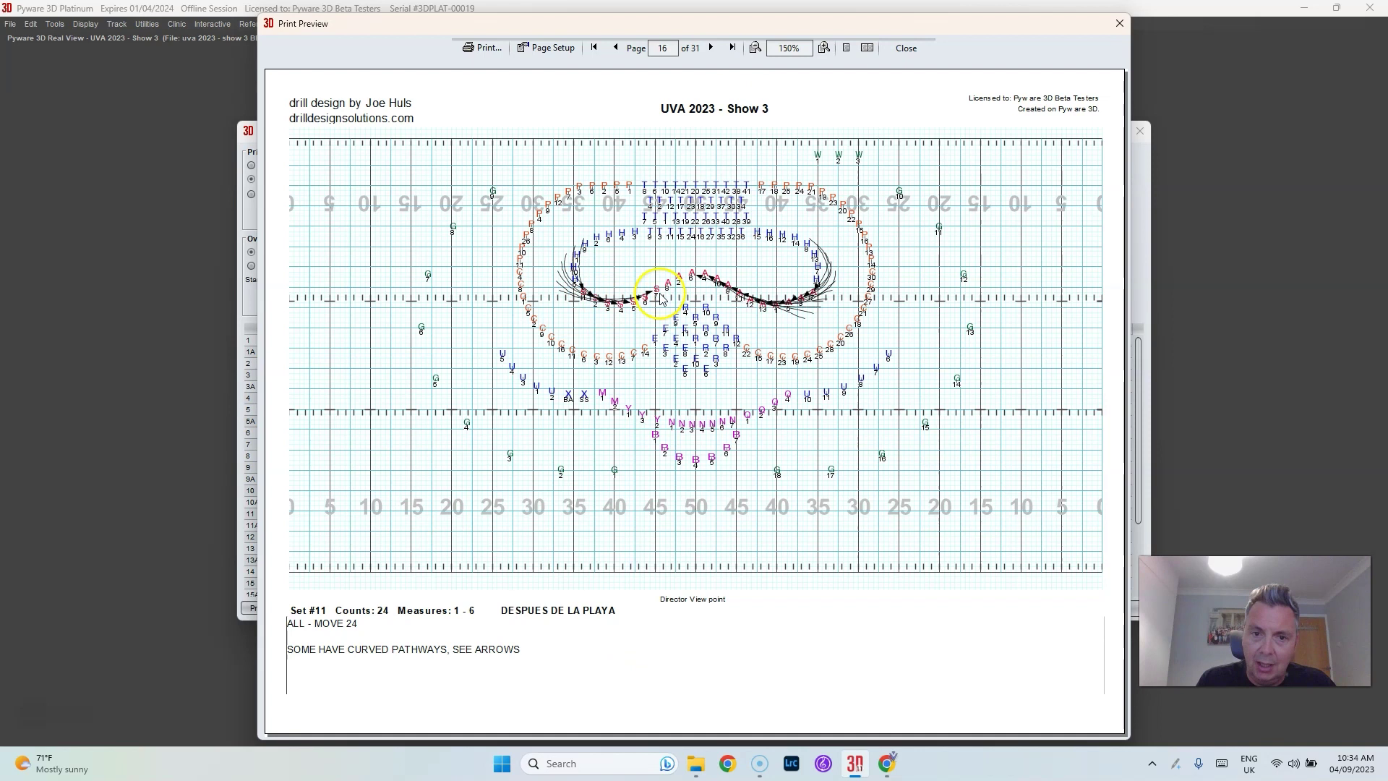
click(710, 48)
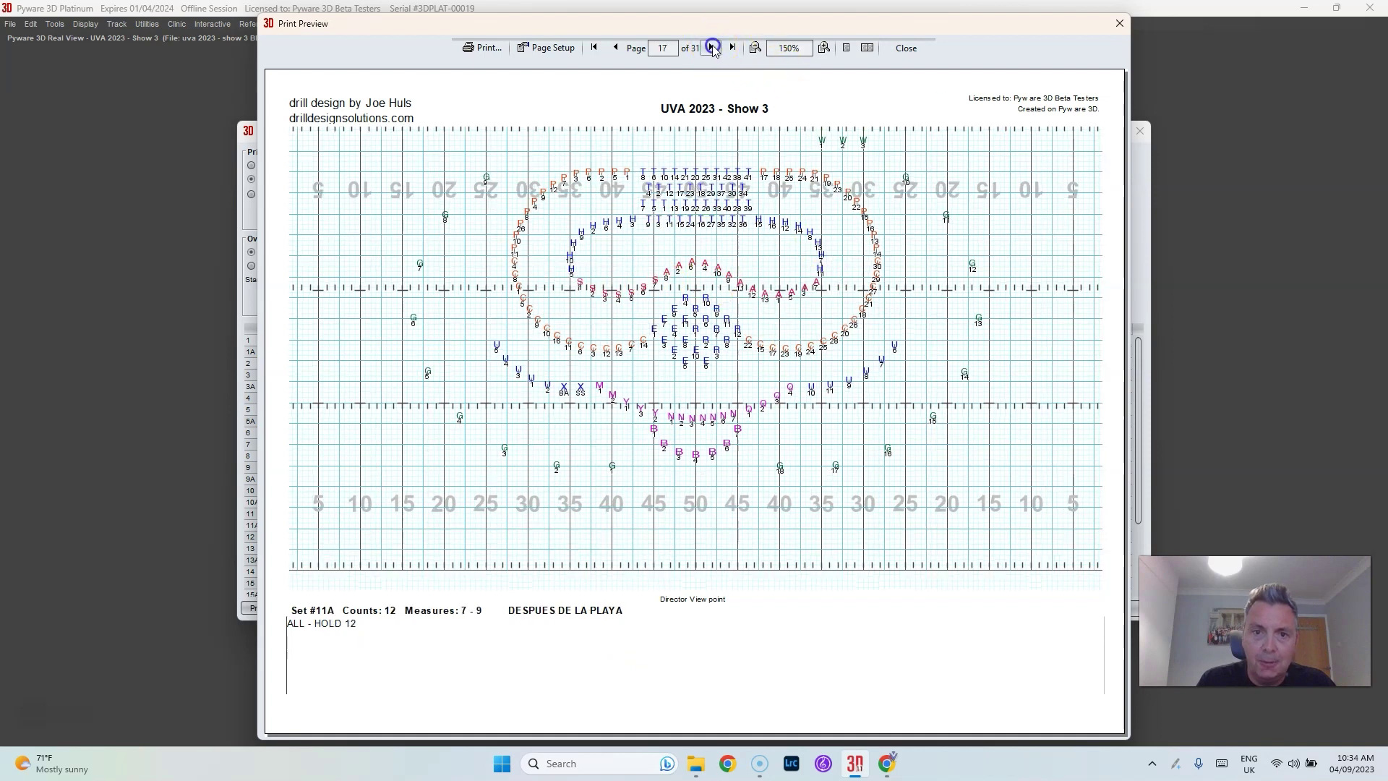
click(711, 47)
click(710, 48)
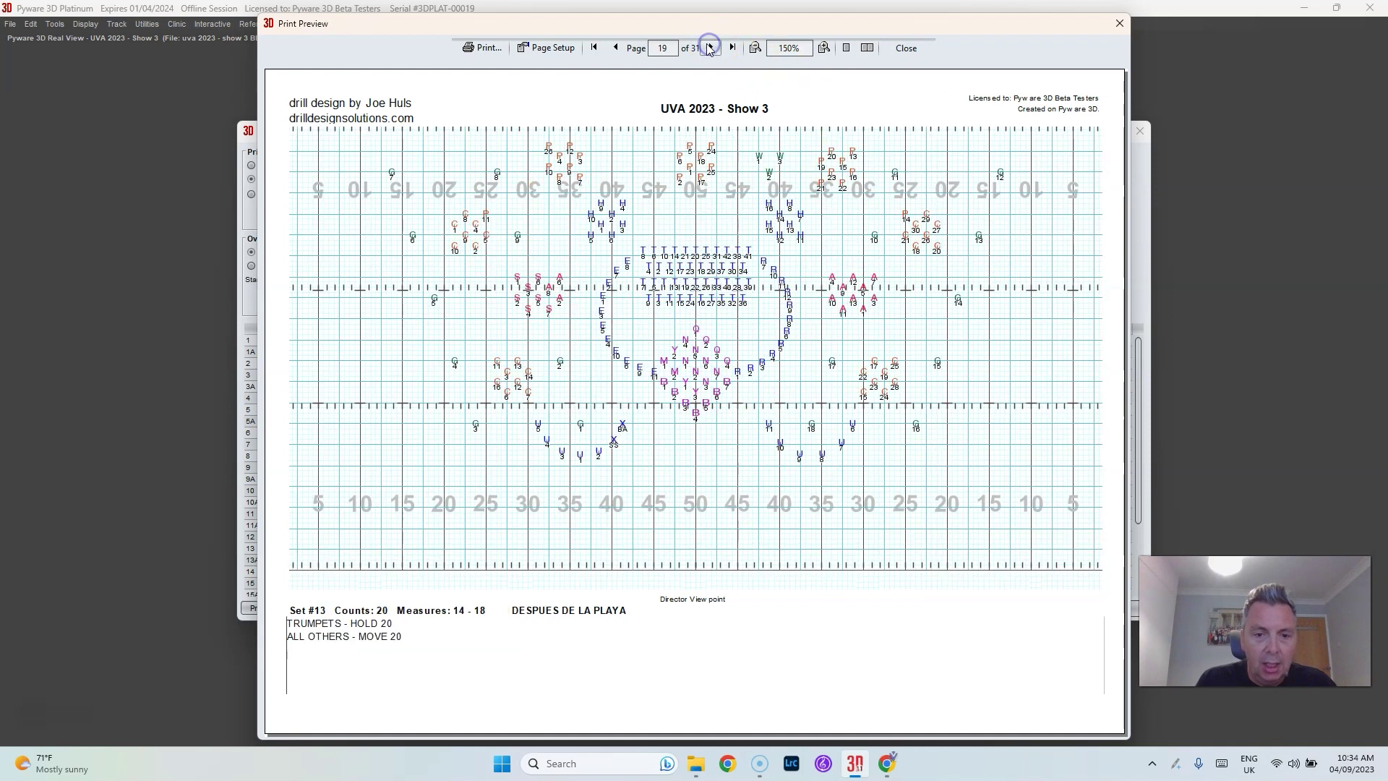
click(707, 49)
click(707, 48)
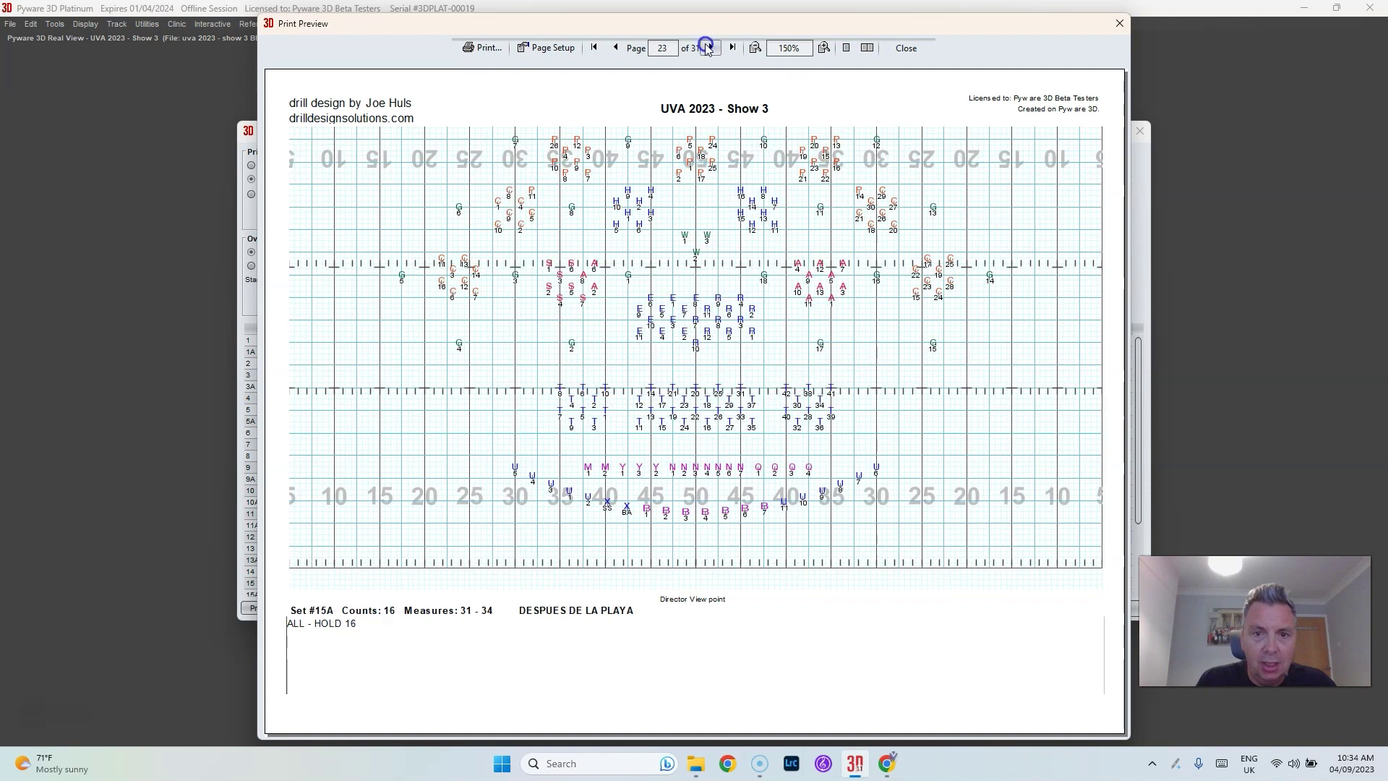
click(705, 47)
click(705, 48)
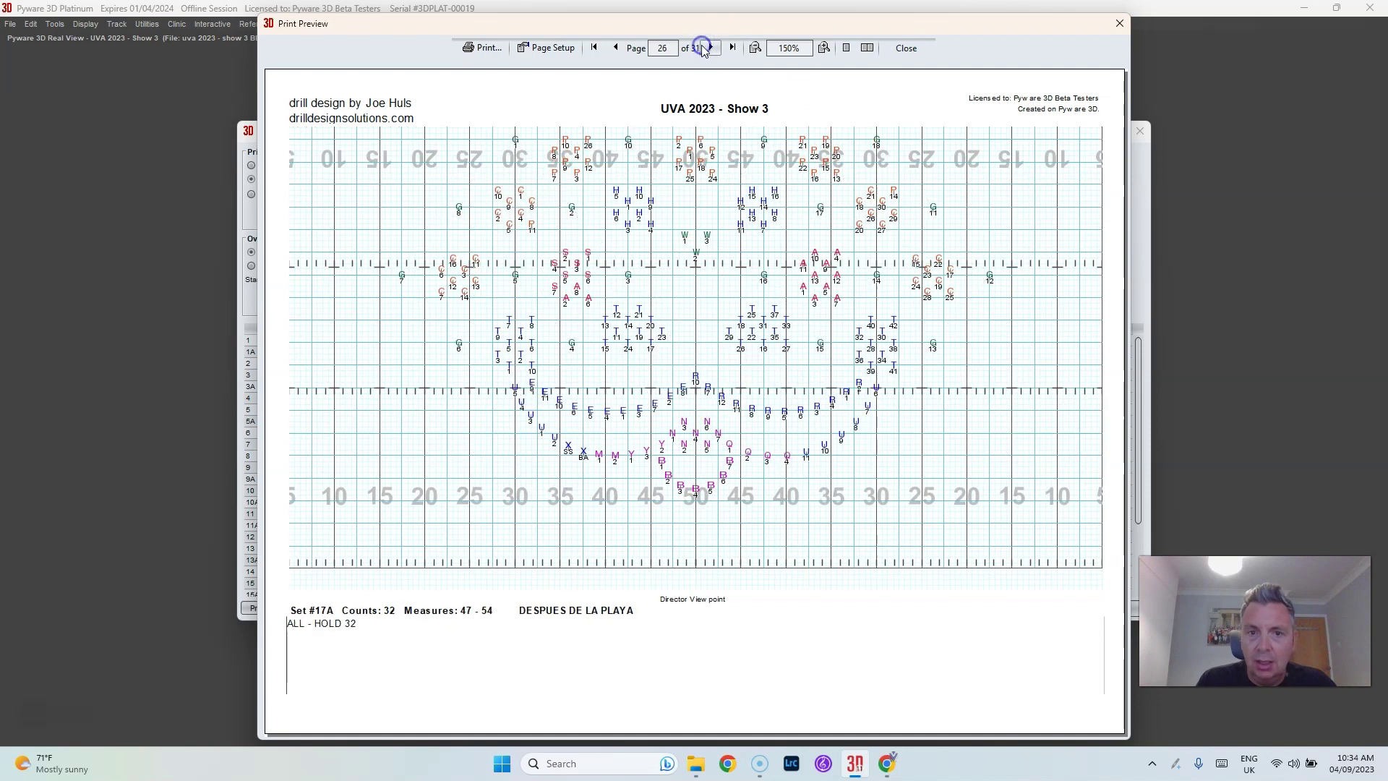
click(615, 49)
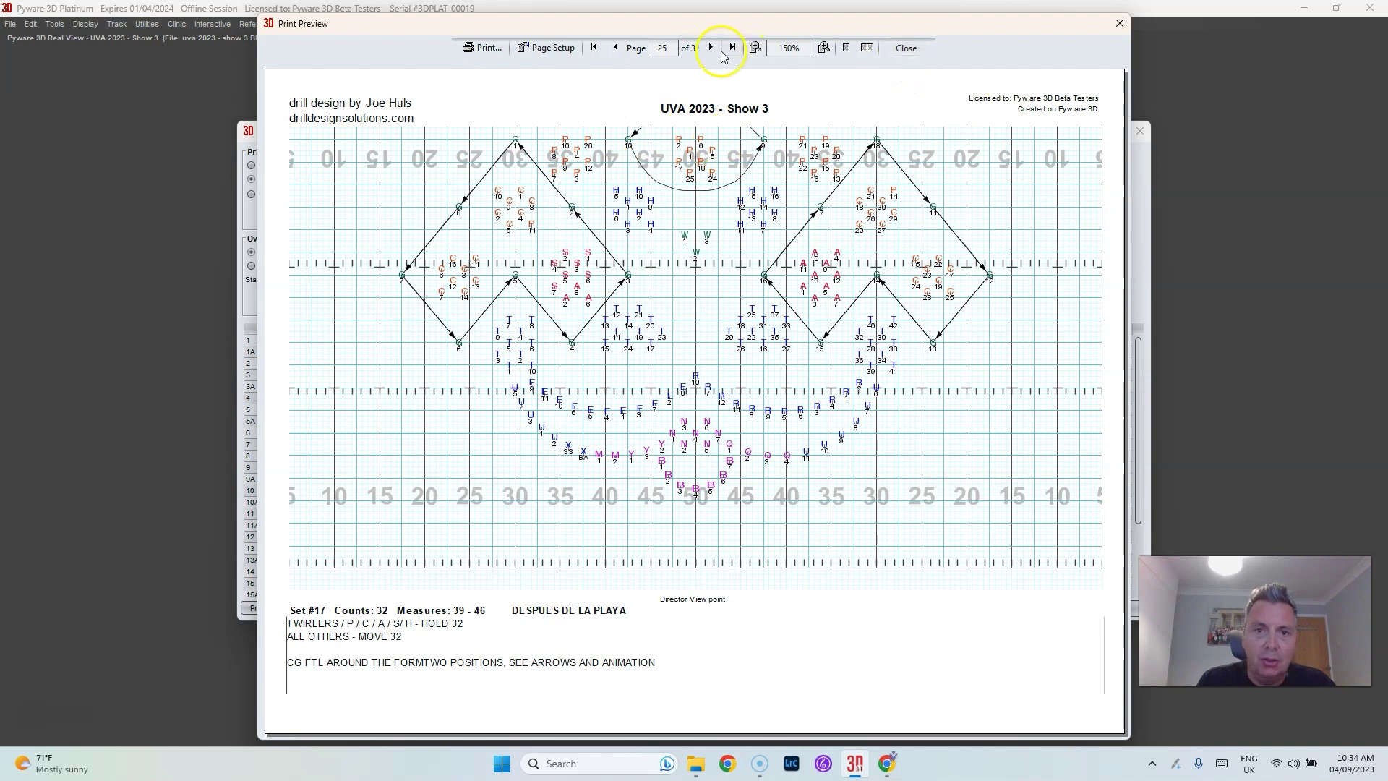
click(710, 48)
Close the preview and confirm the Zoom To Best Size chart settings.
click(905, 48)
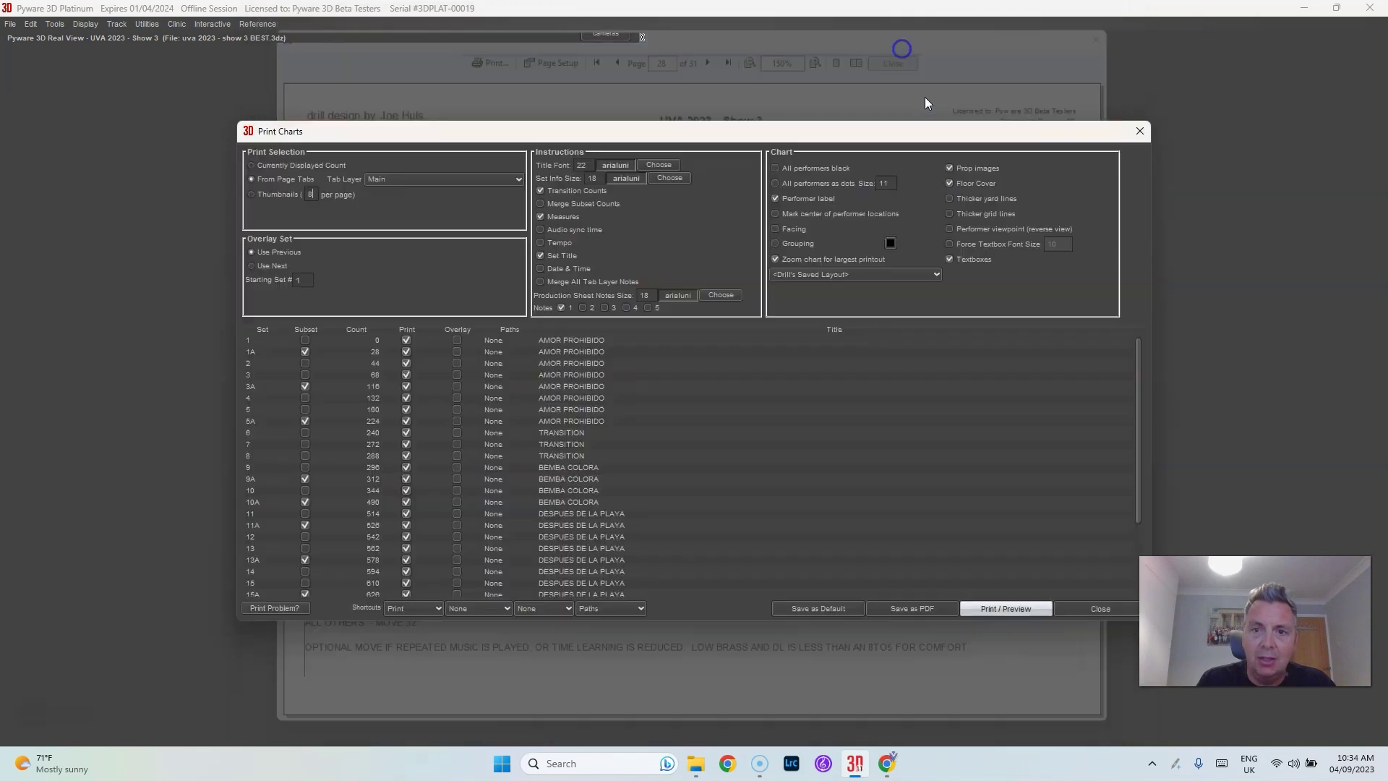
click(842, 274)
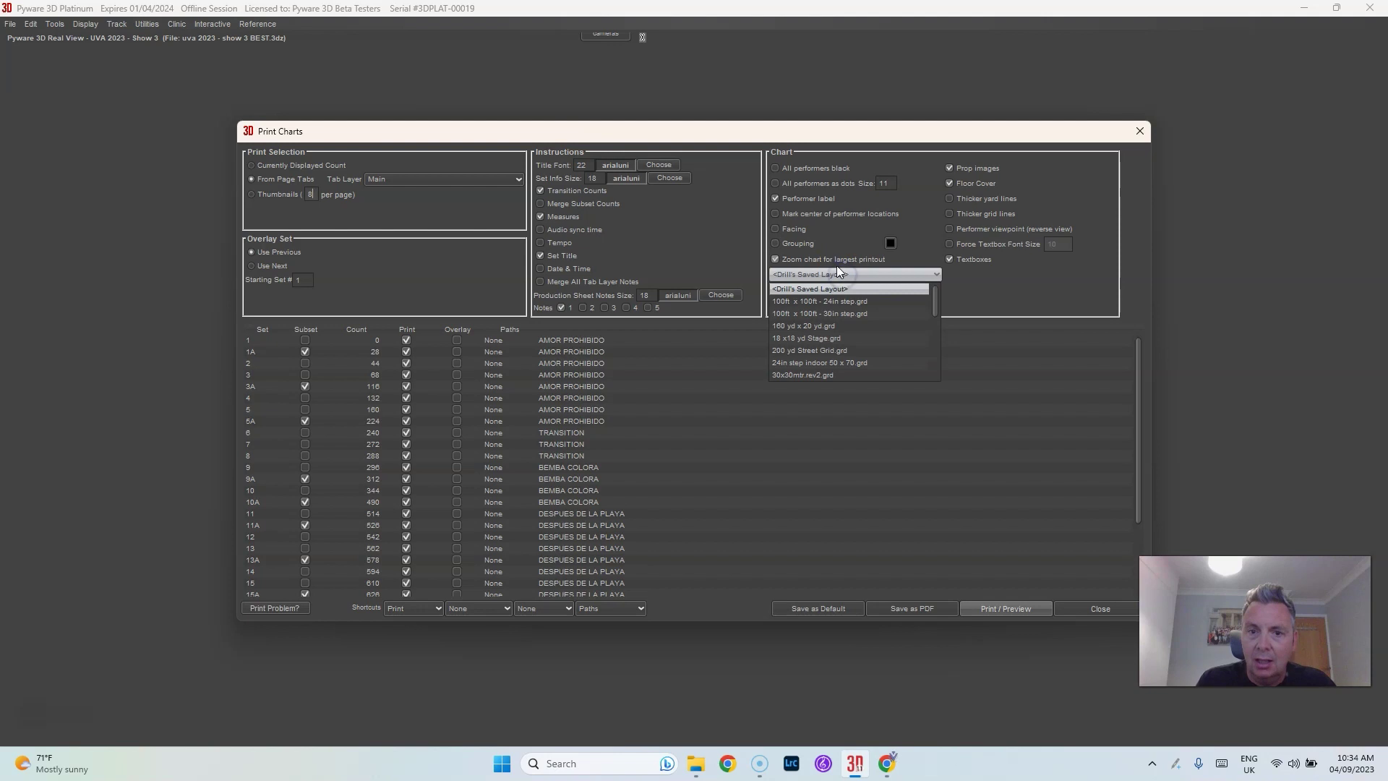
click(836, 266)
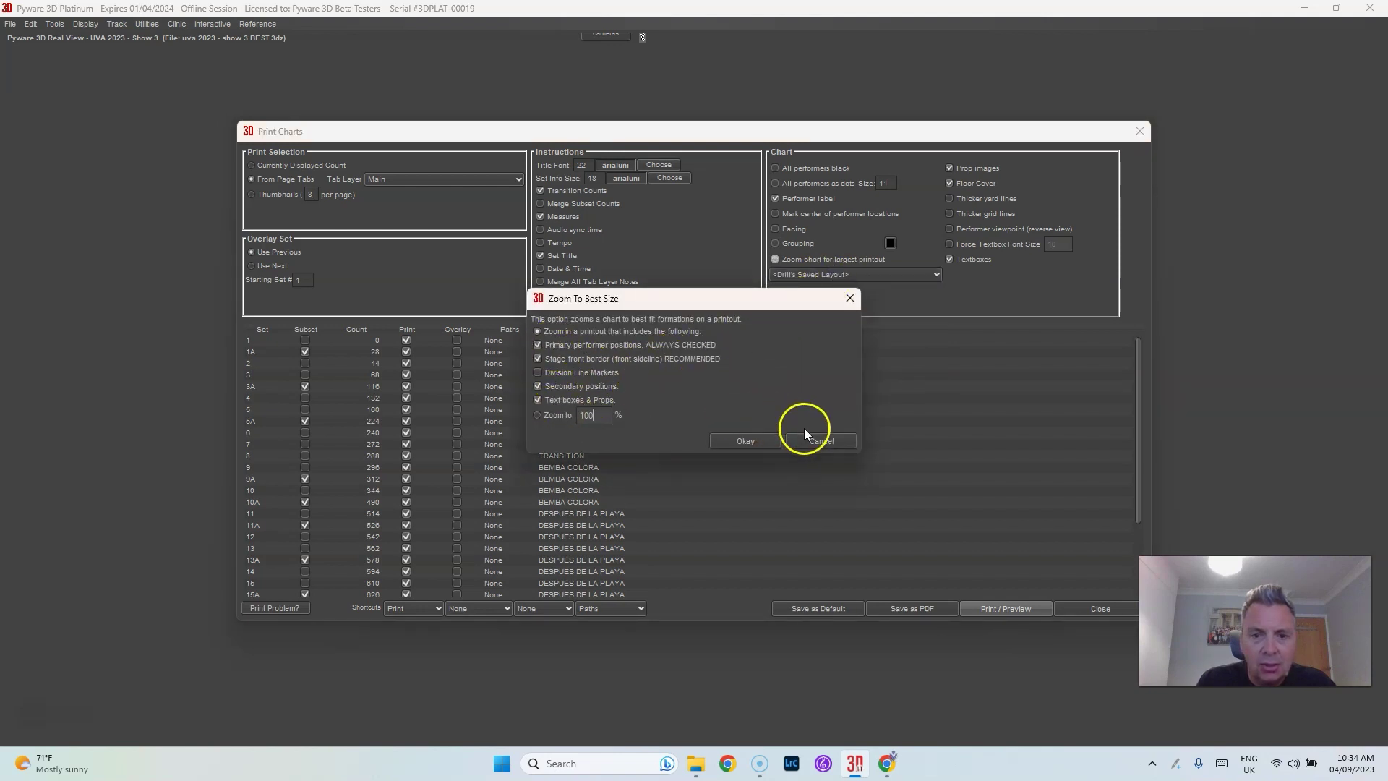
click(746, 440)
Preview the resized charts again and page ahead to Set 5.
click(1005, 609)
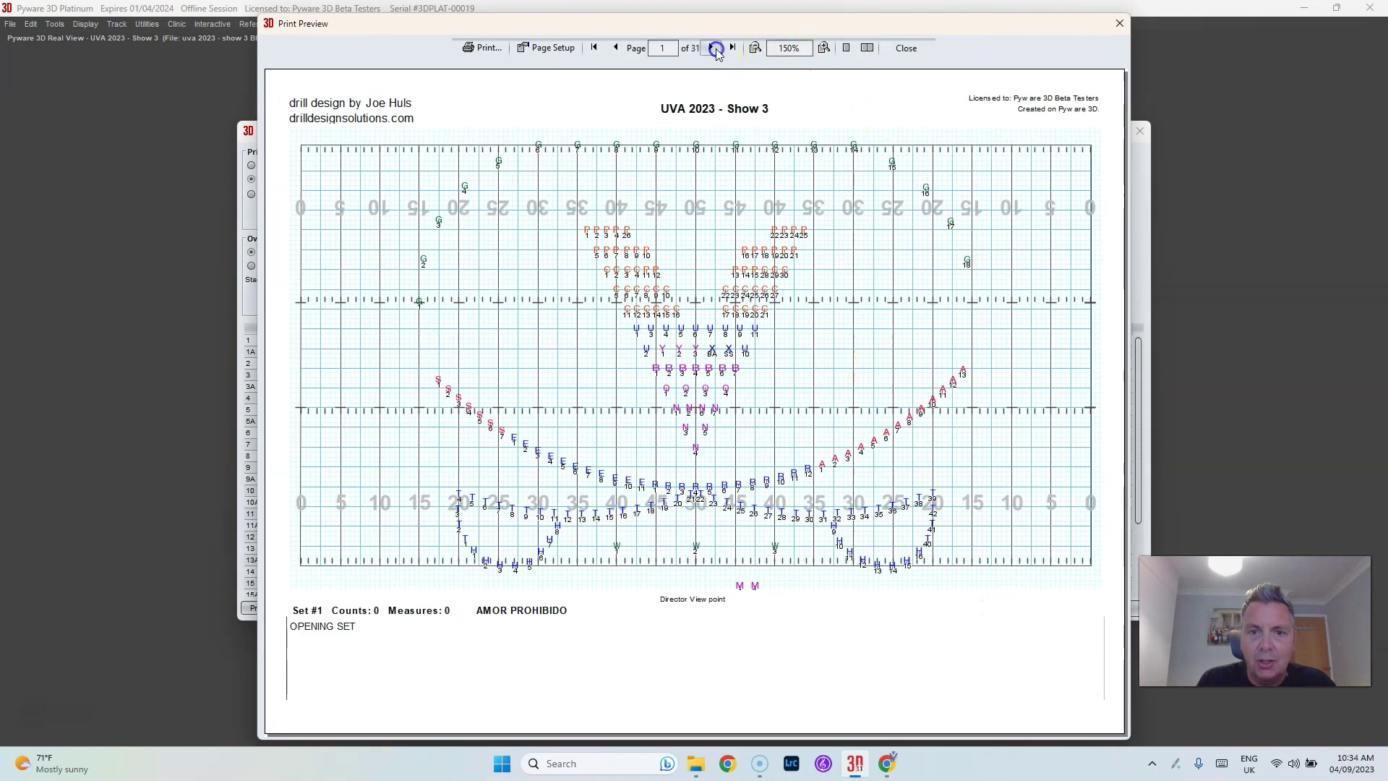
click(709, 48)
click(711, 48)
click(710, 47)
click(711, 48)
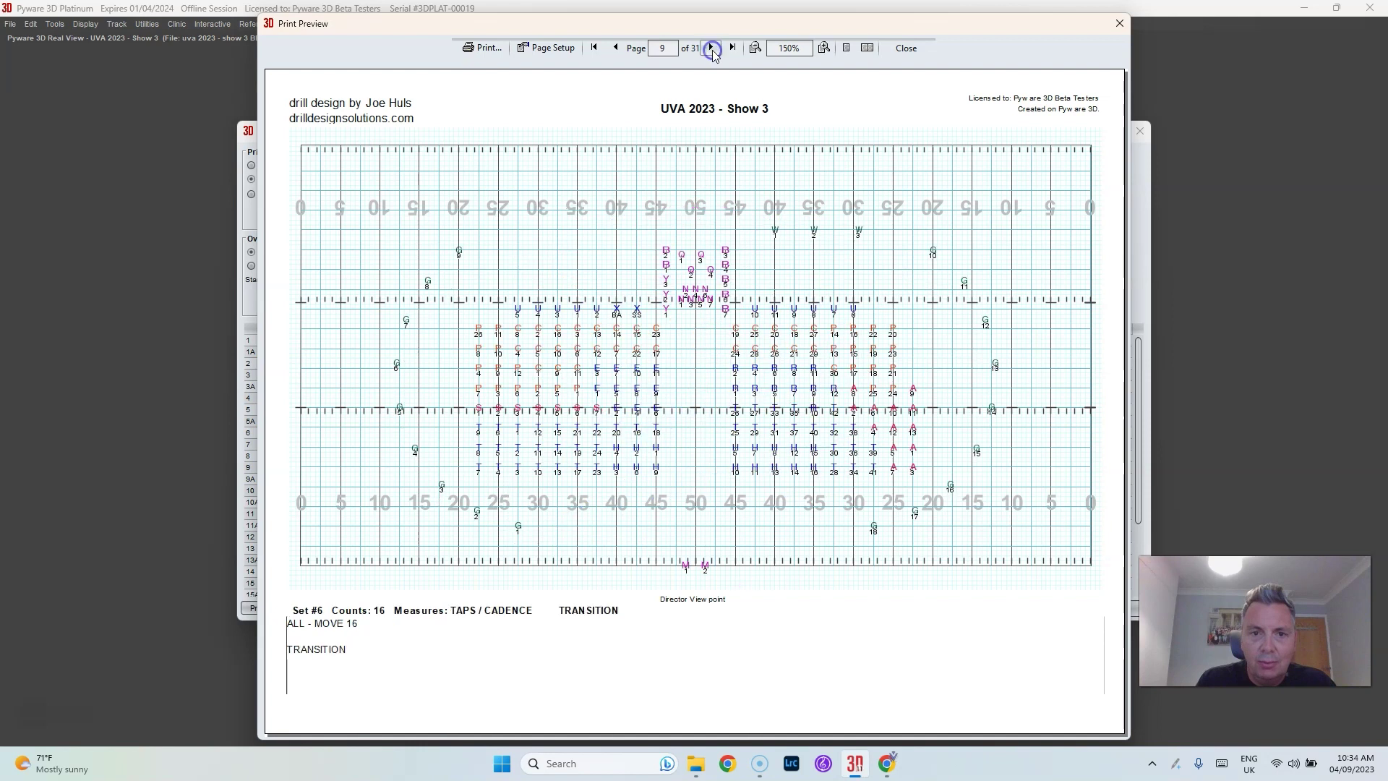
Page forward from Set 9A through Sets 13, 15A and 19 to the END SHOW page.
click(713, 49)
click(713, 49)
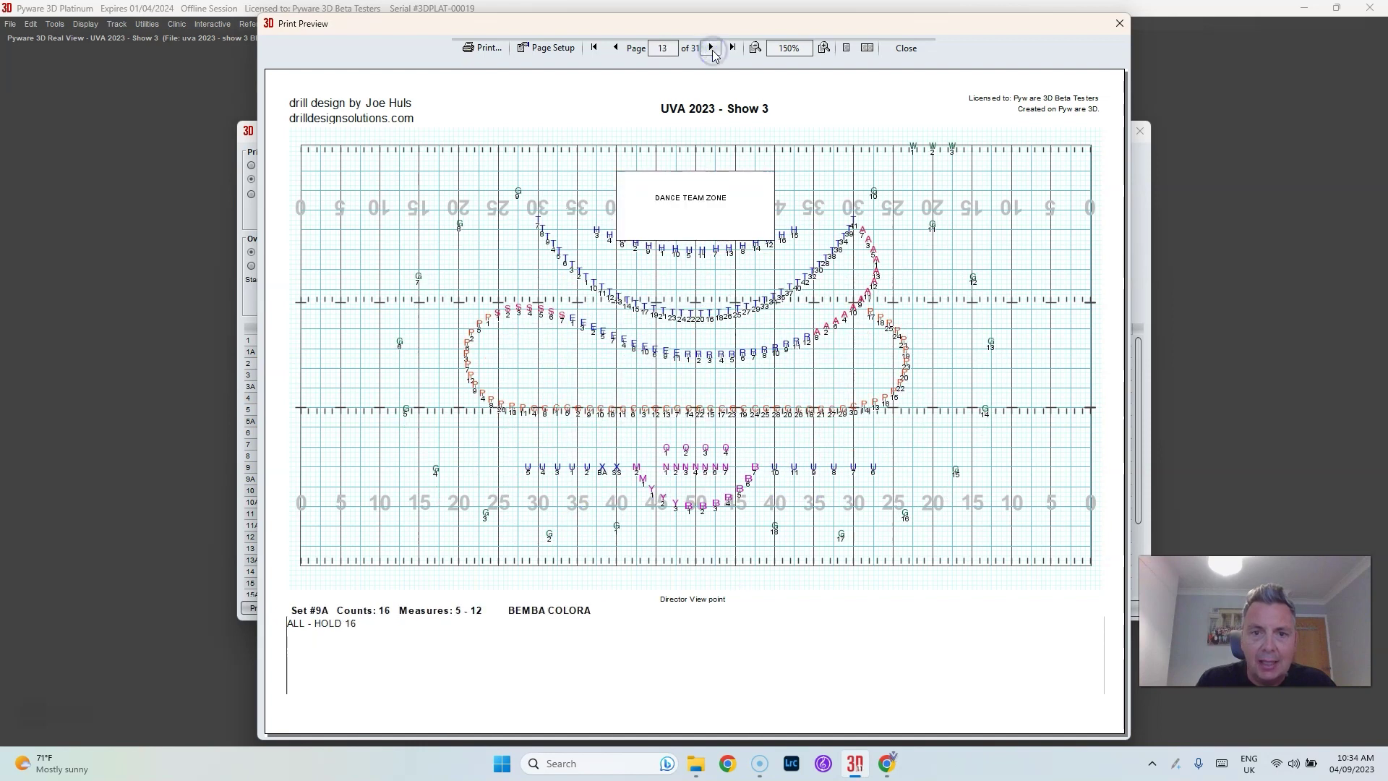
click(713, 49)
click(713, 48)
click(712, 49)
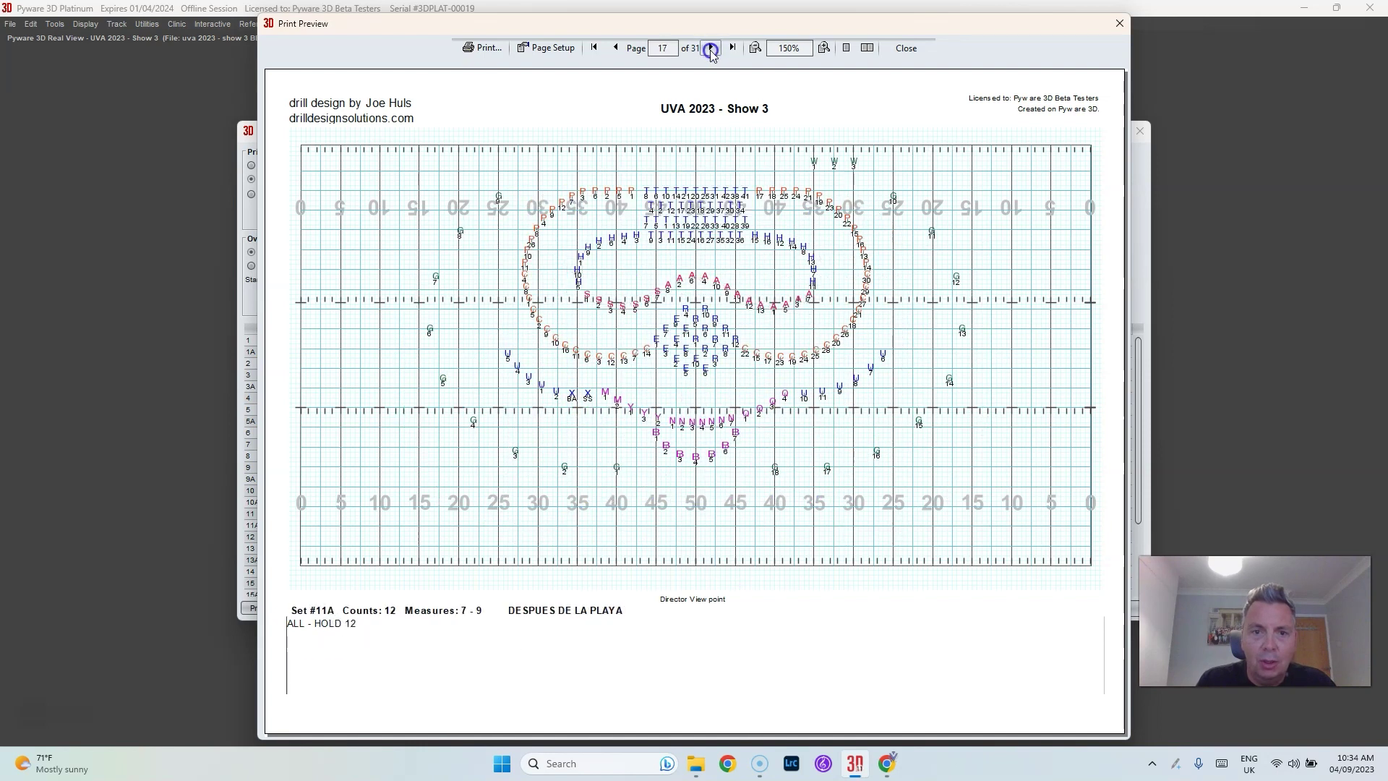
click(713, 50)
click(712, 48)
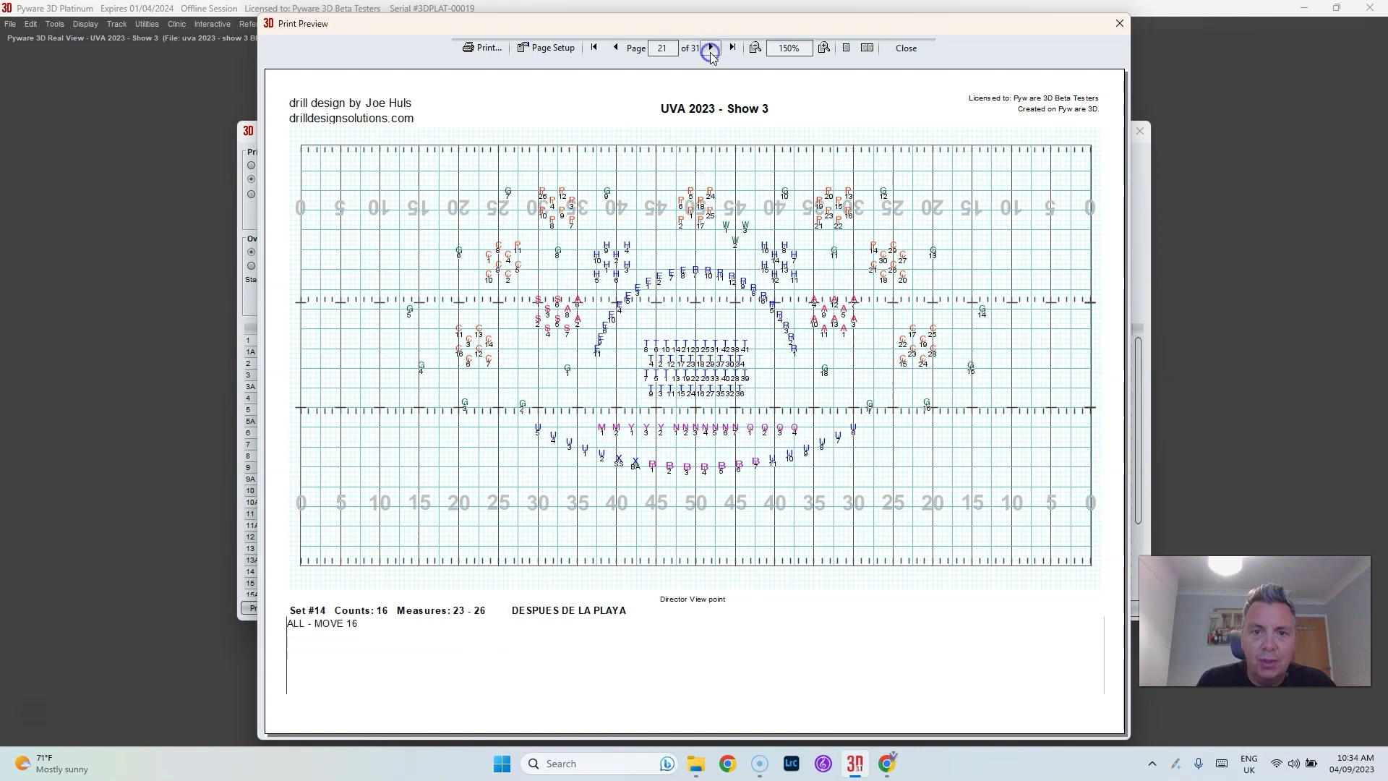
click(713, 49)
click(713, 49)
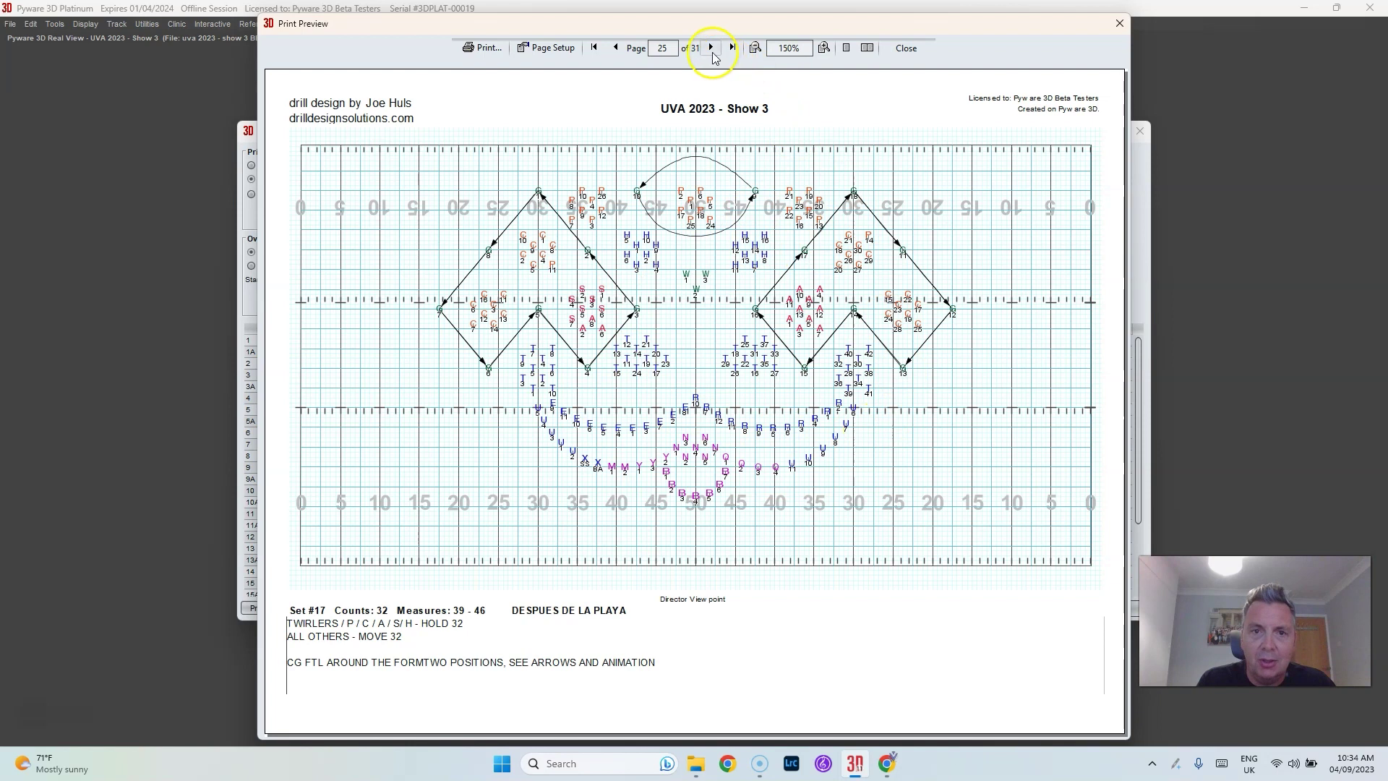
click(707, 48)
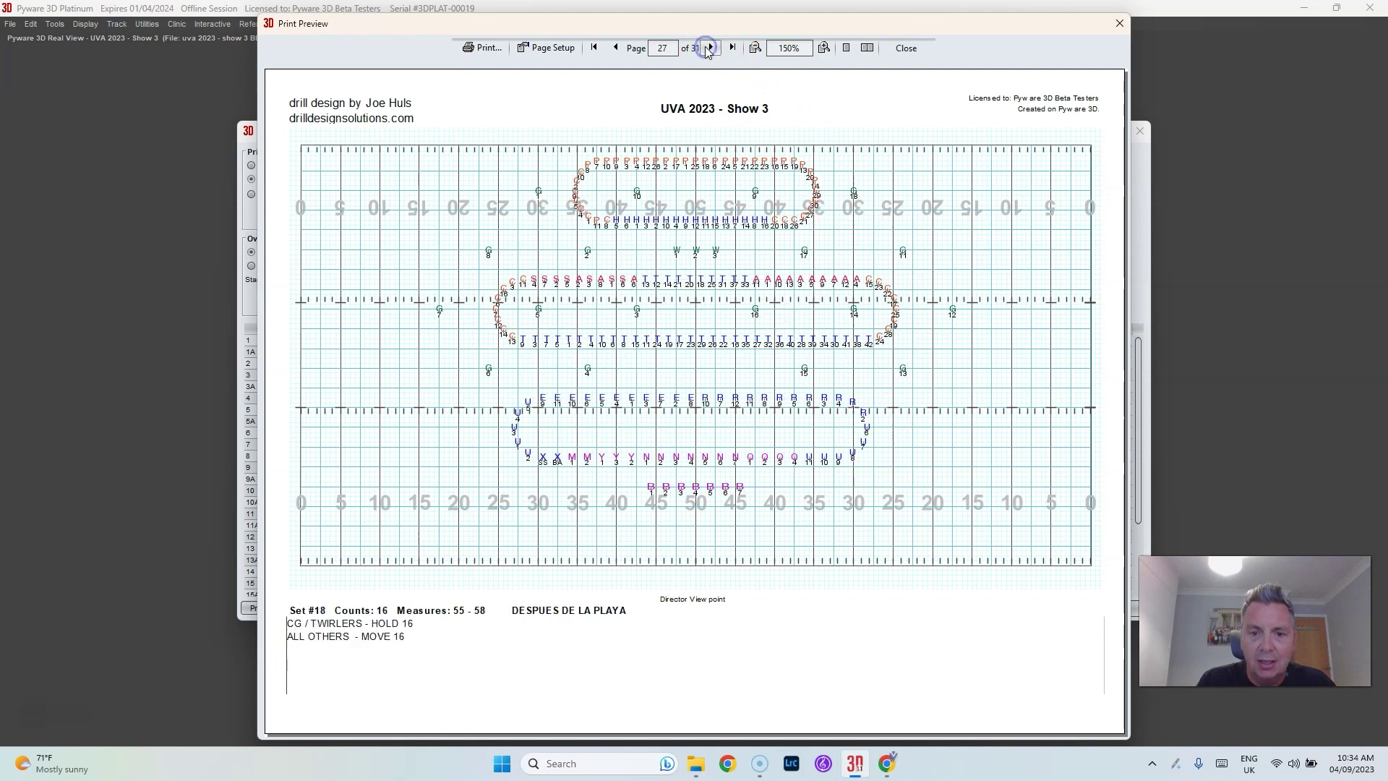
click(707, 48)
click(709, 49)
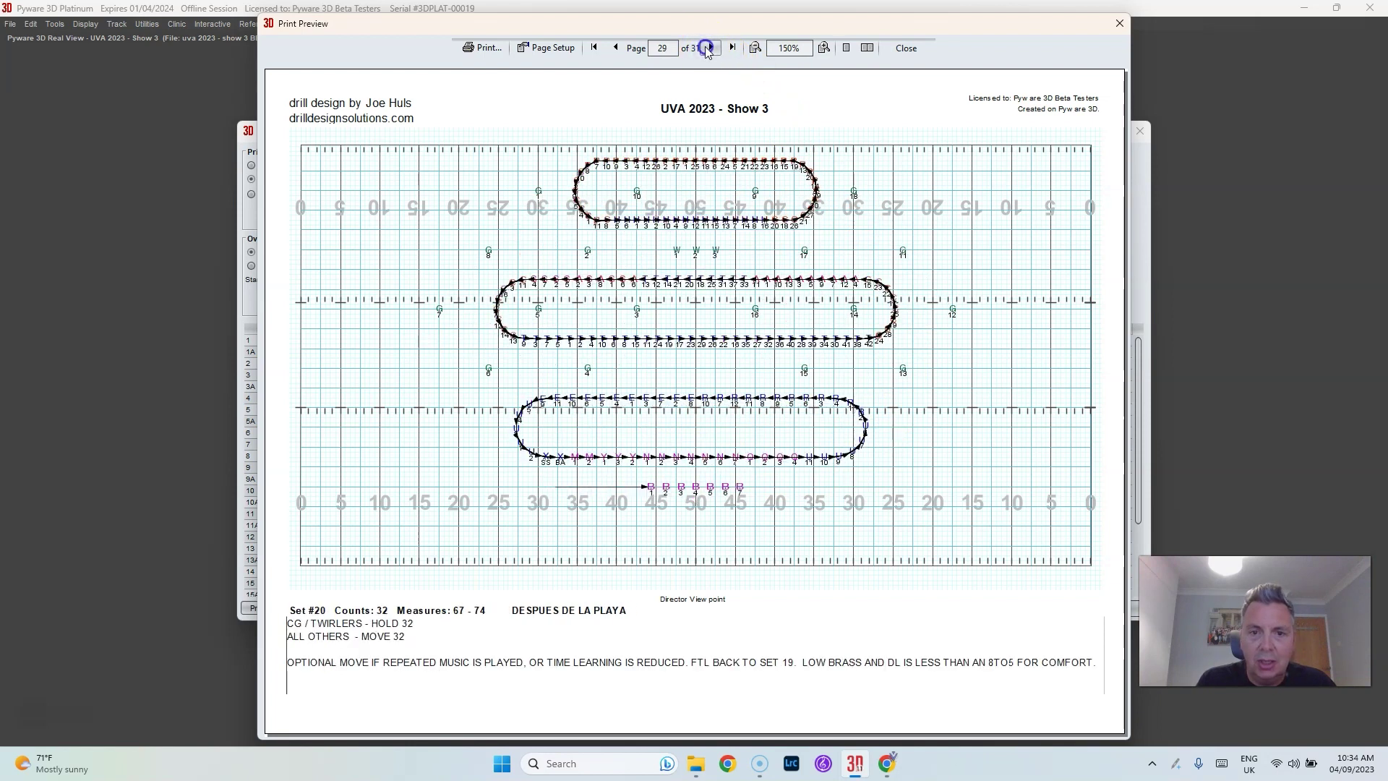
click(708, 49)
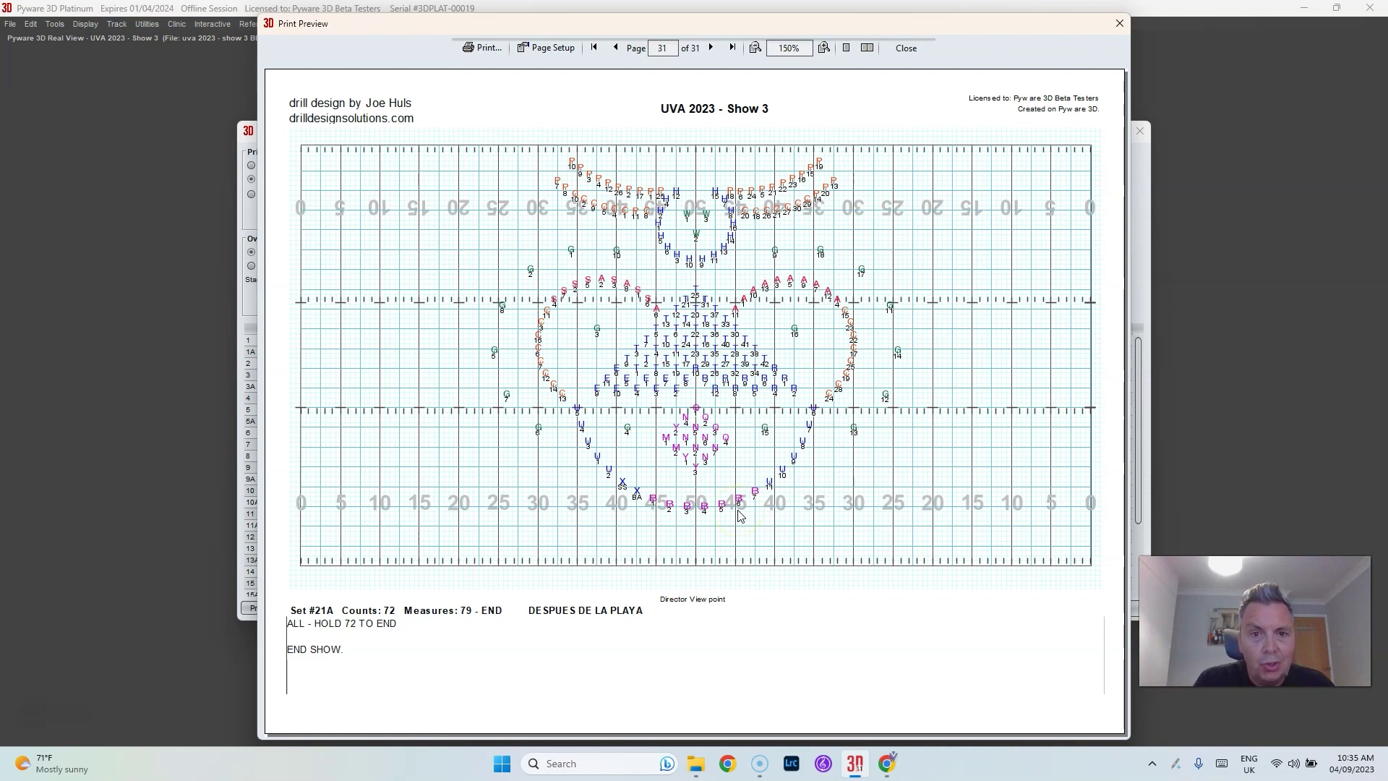
Check the final pages, Sets 20 through 21A, then jump to the first page.
click(616, 48)
click(616, 48)
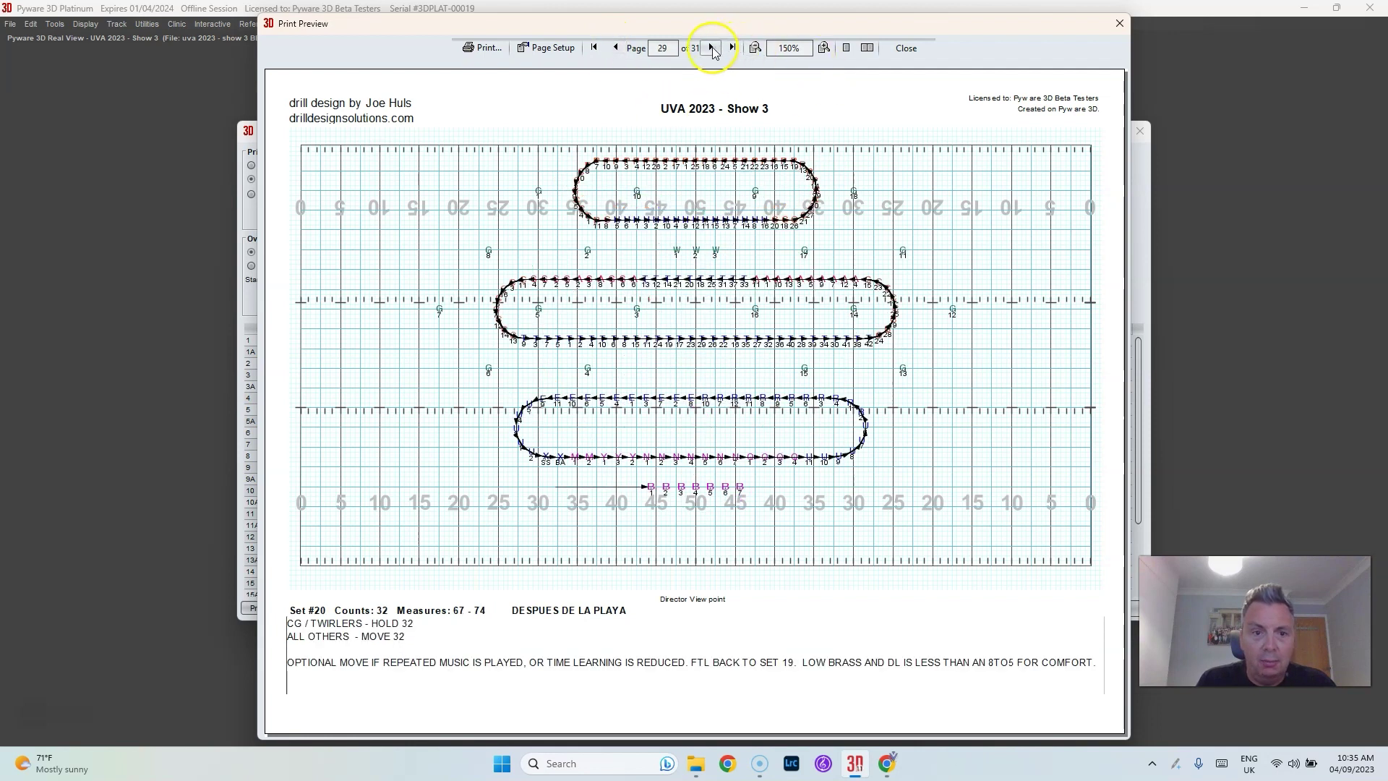
click(710, 48)
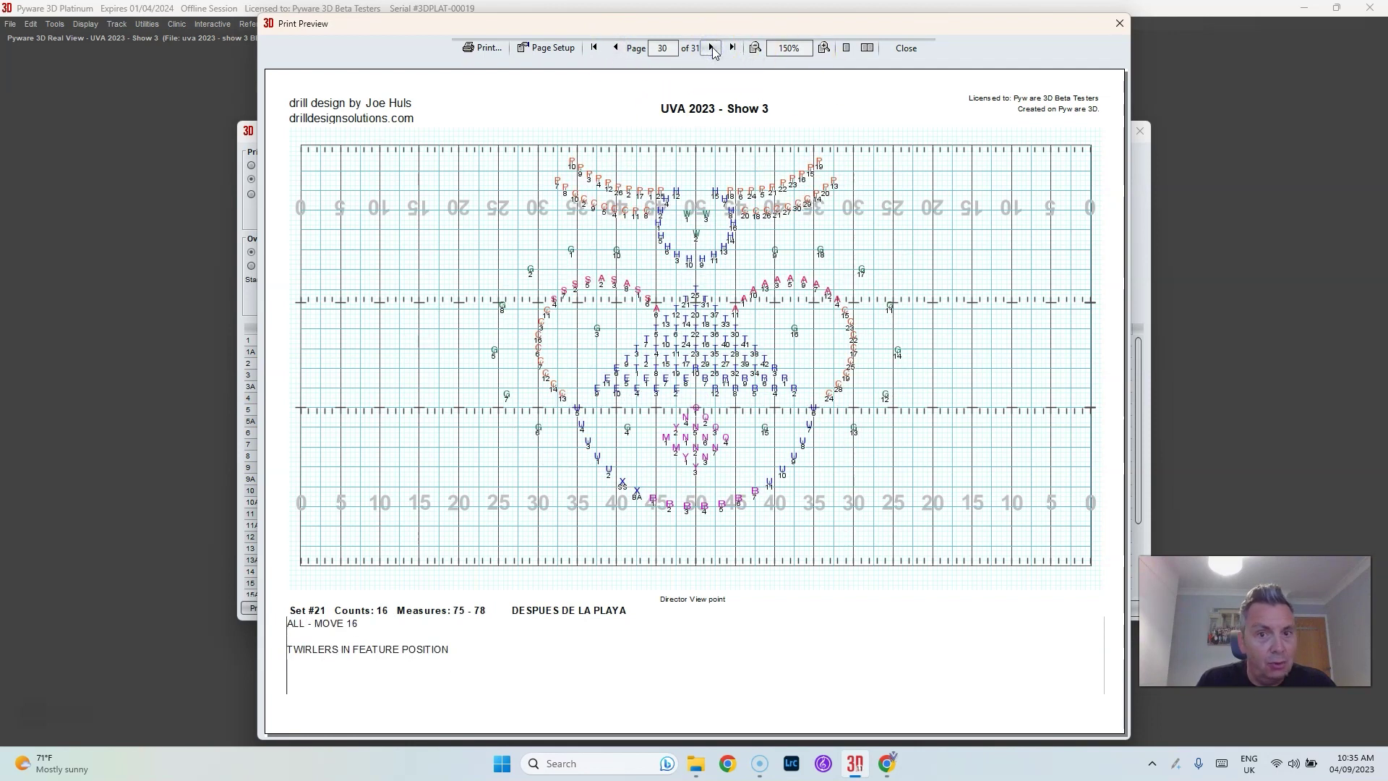
click(712, 48)
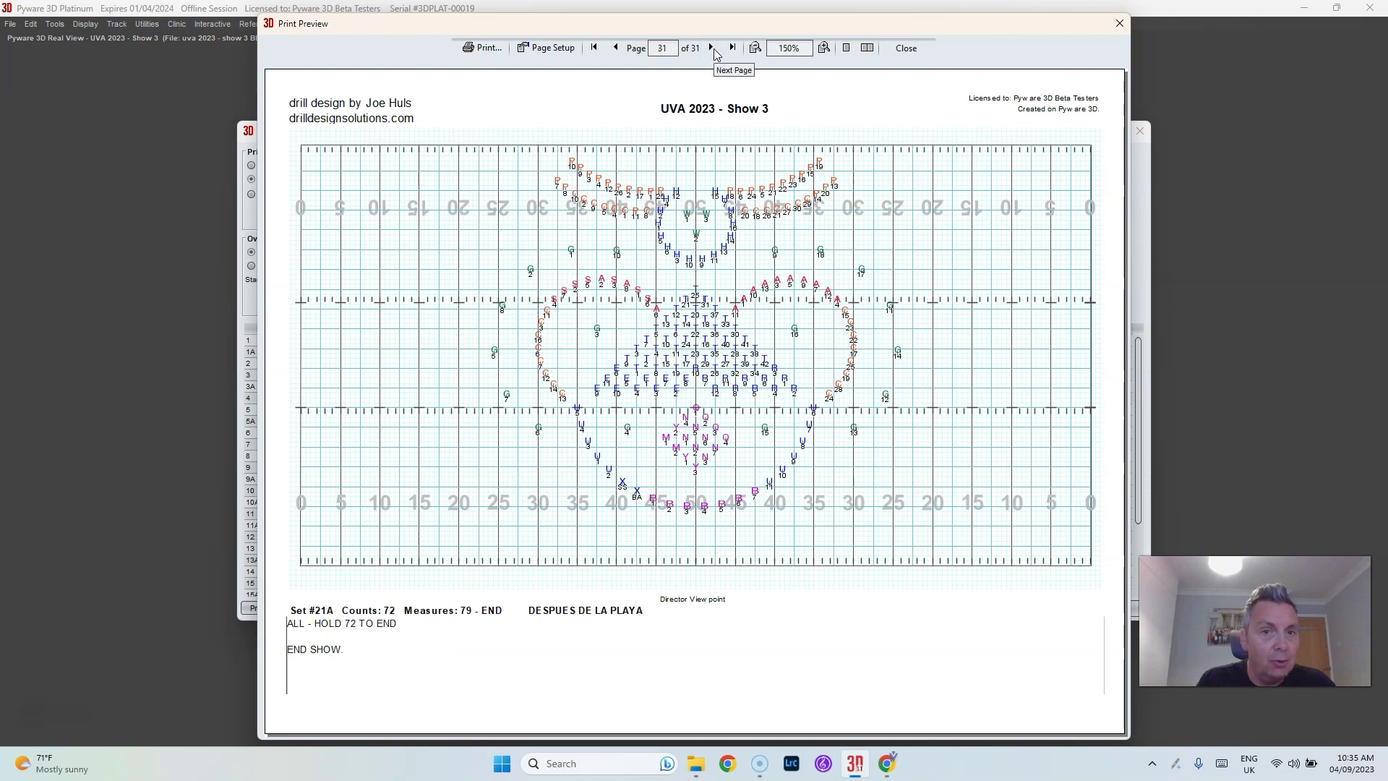
click(616, 49)
click(615, 48)
click(616, 48)
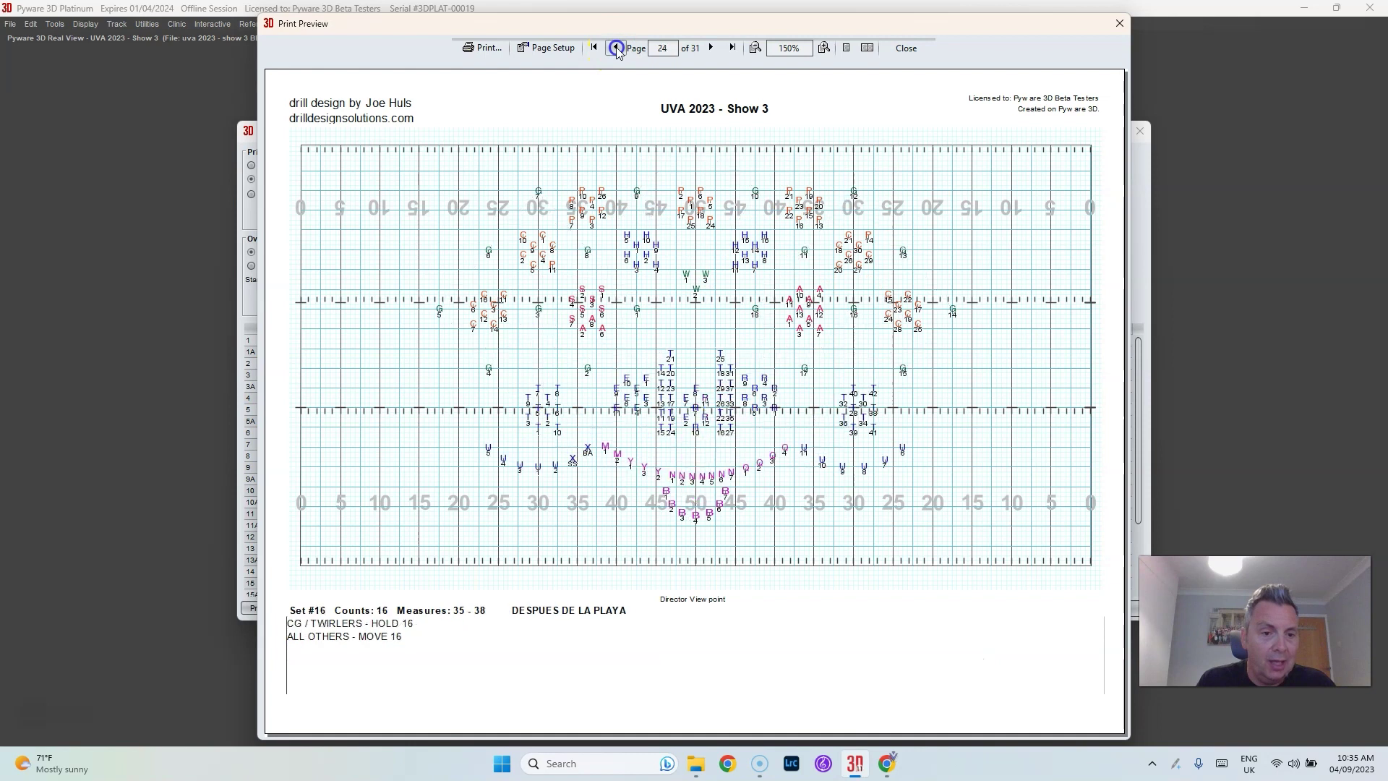
click(616, 48)
click(593, 48)
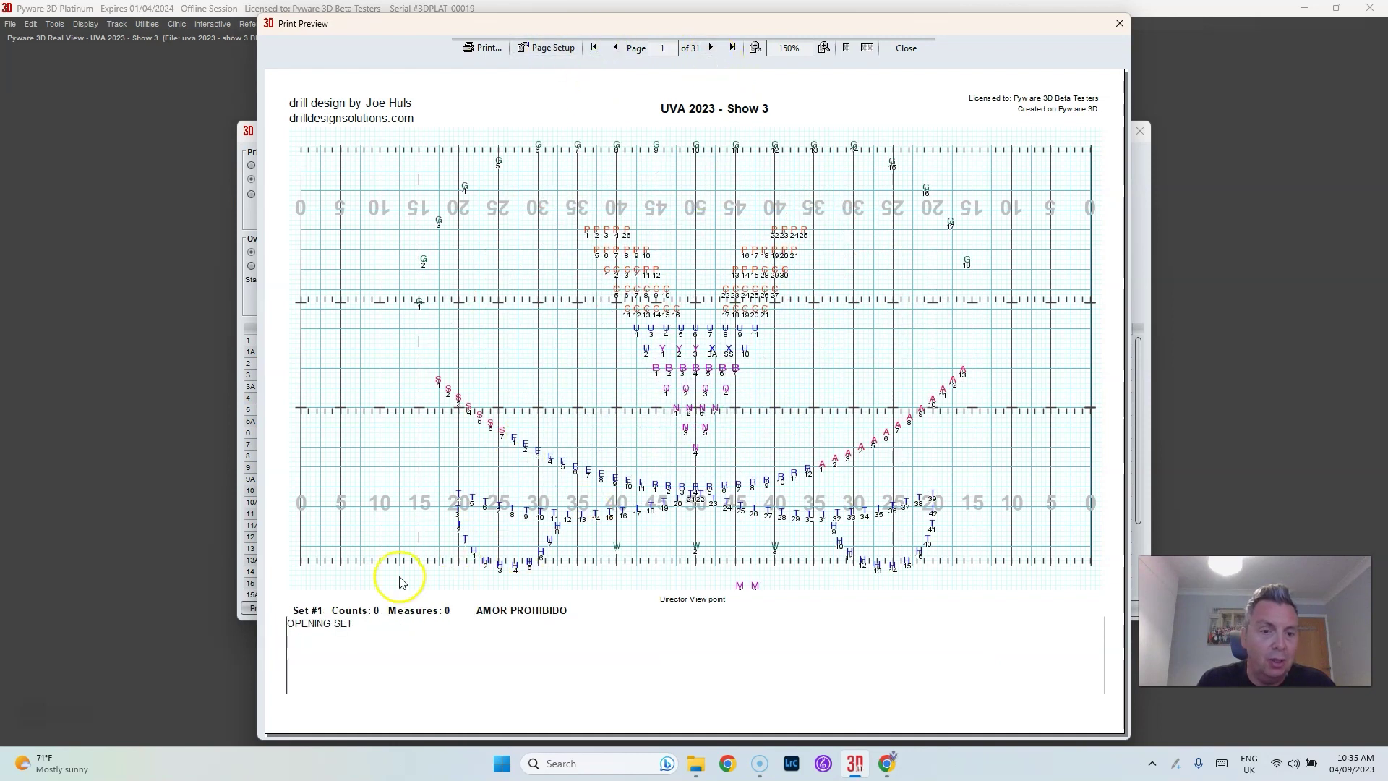
Page forward through the charts from the opening set to page 18.
click(710, 48)
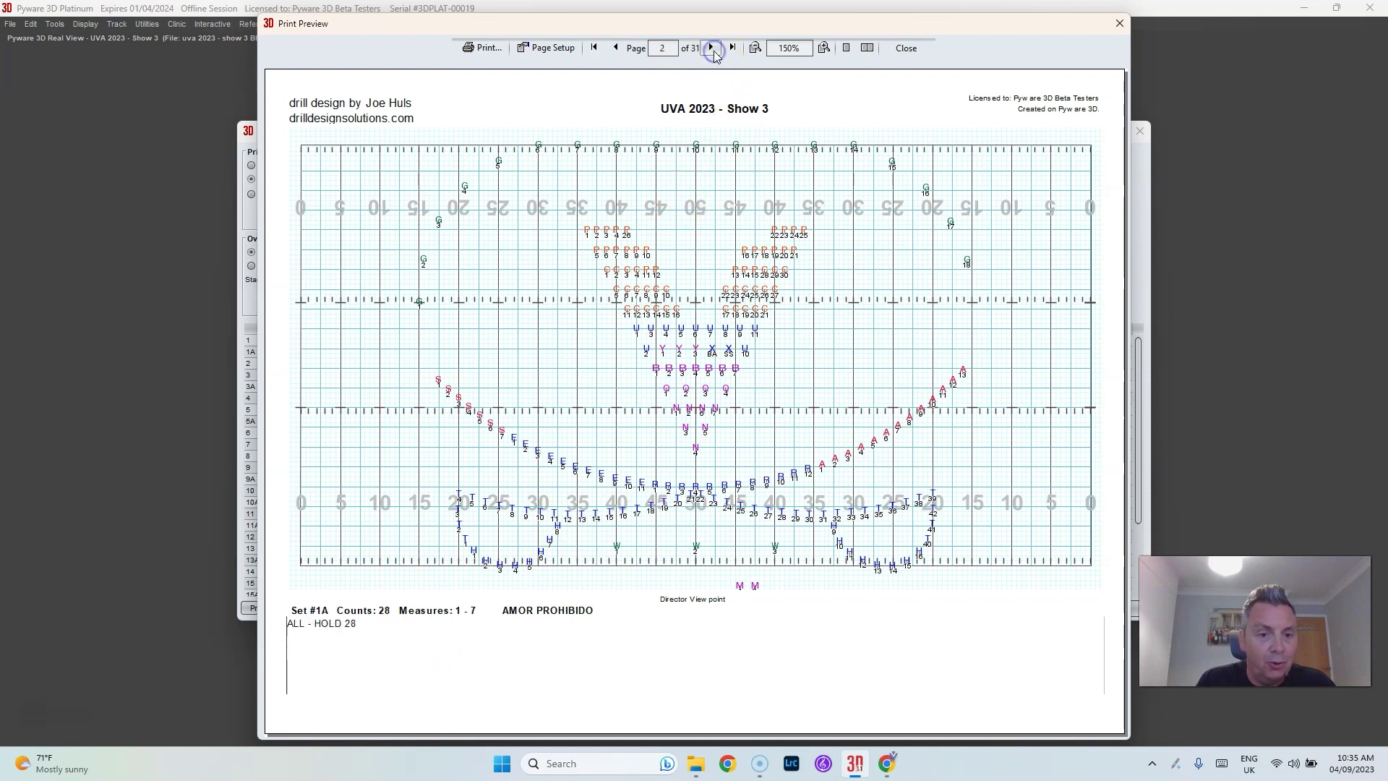
click(711, 48)
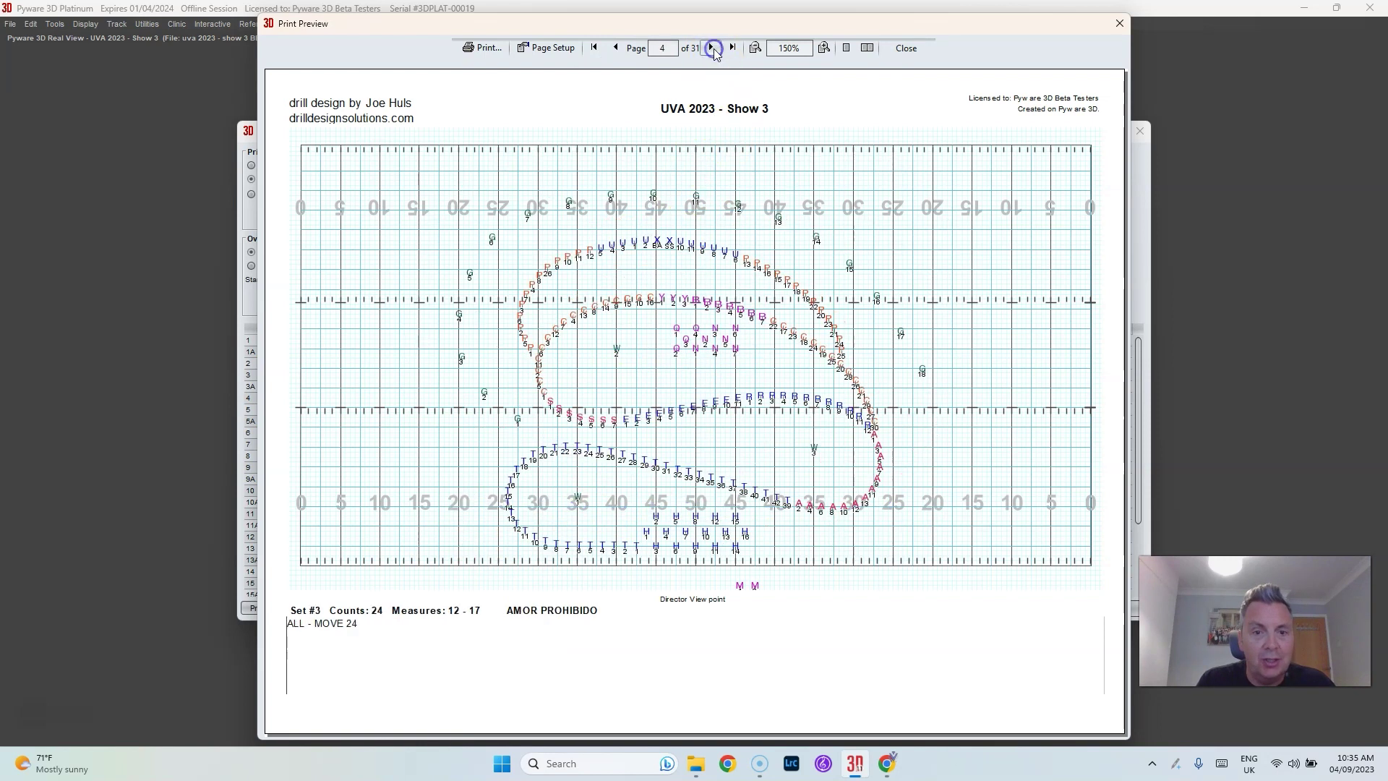
click(710, 48)
click(712, 48)
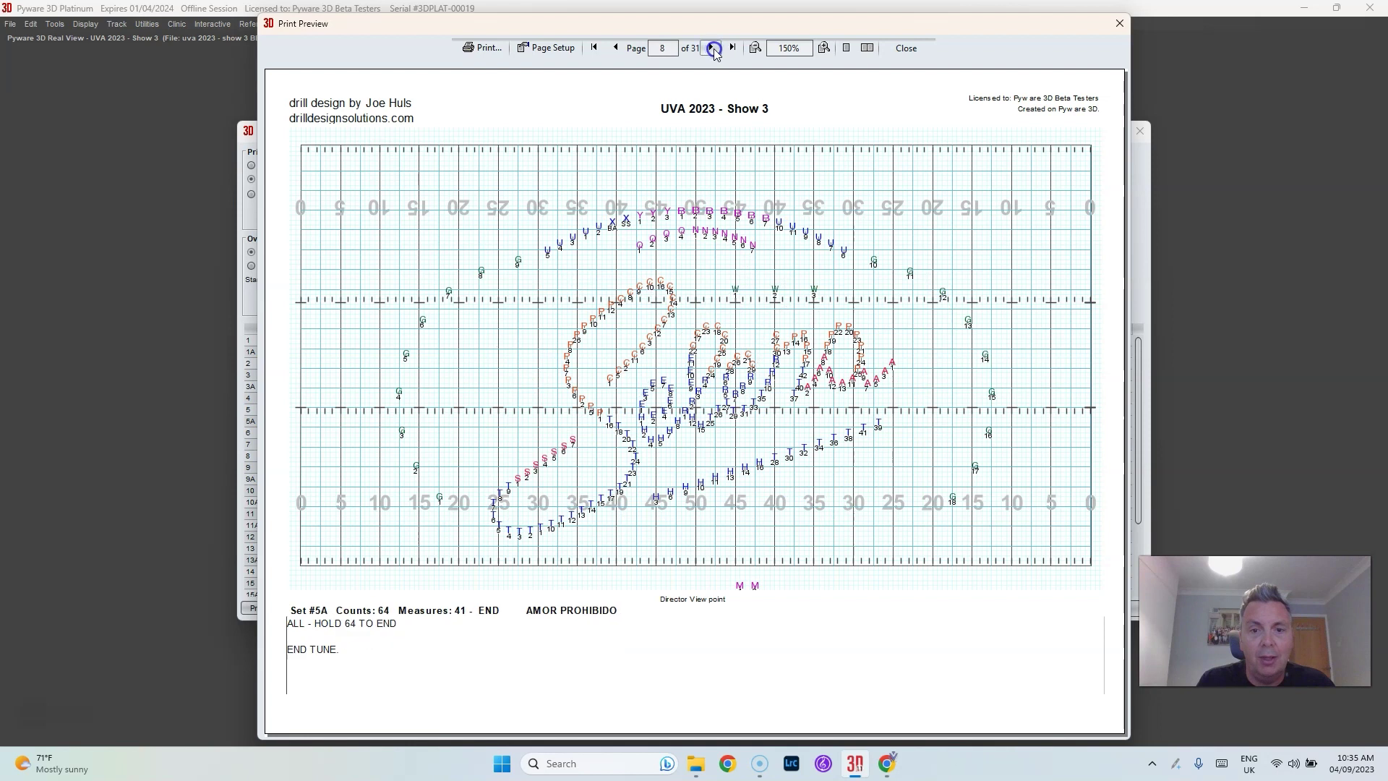
click(711, 49)
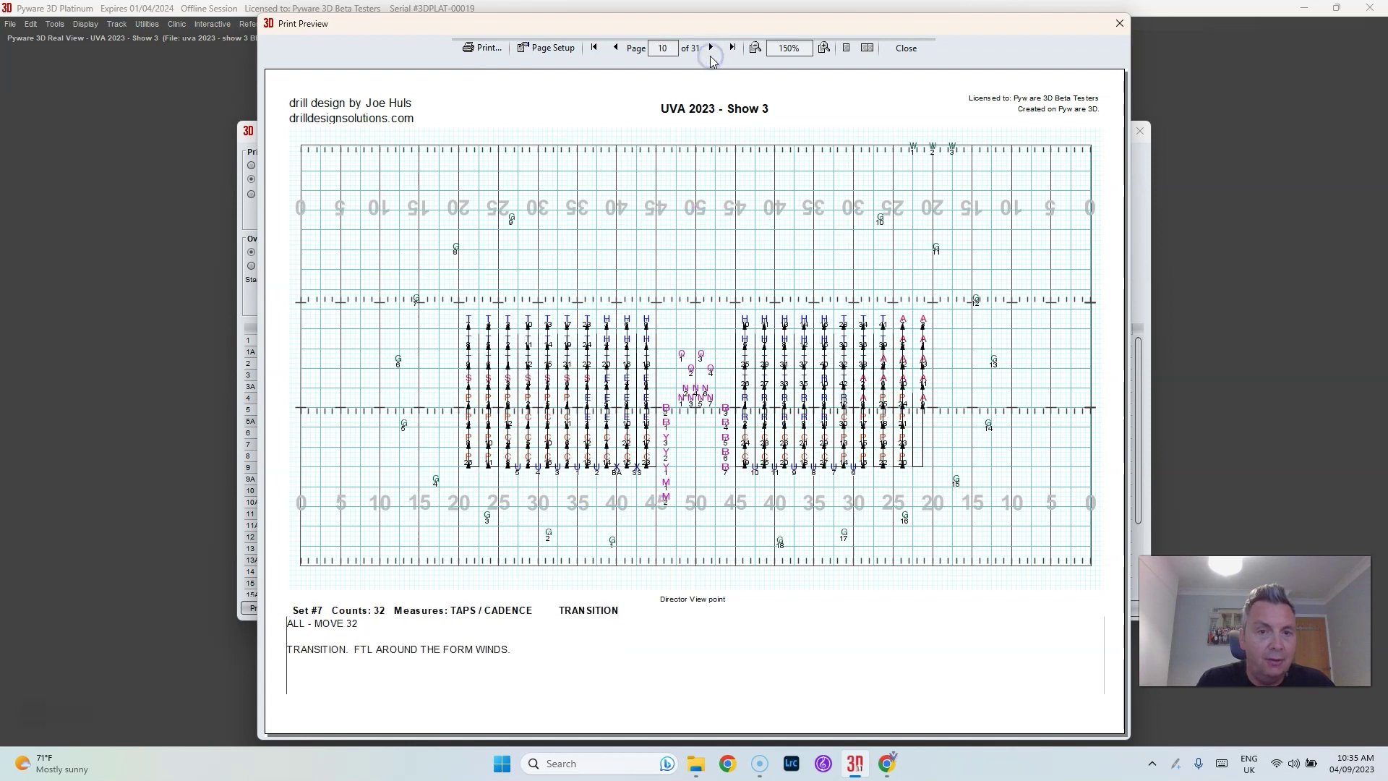
click(711, 48)
click(711, 47)
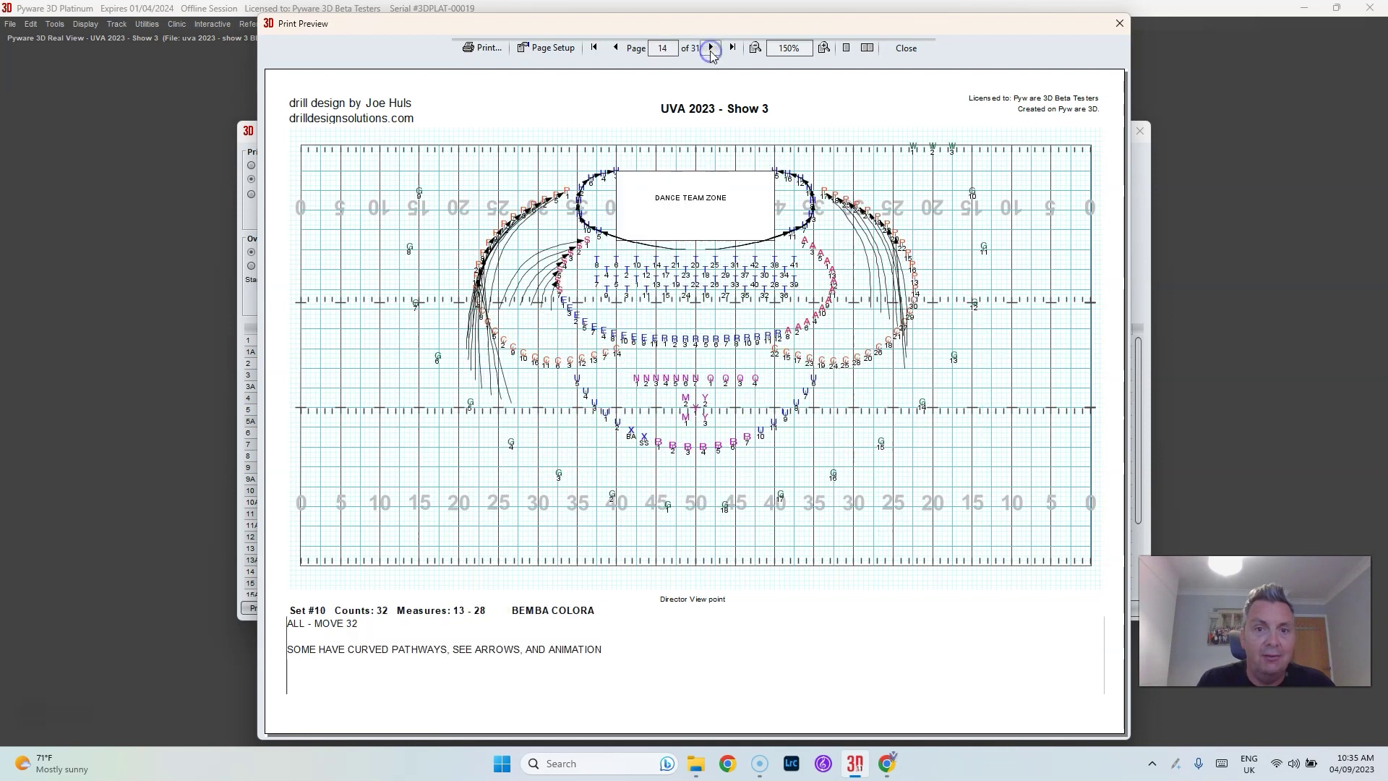
click(709, 48)
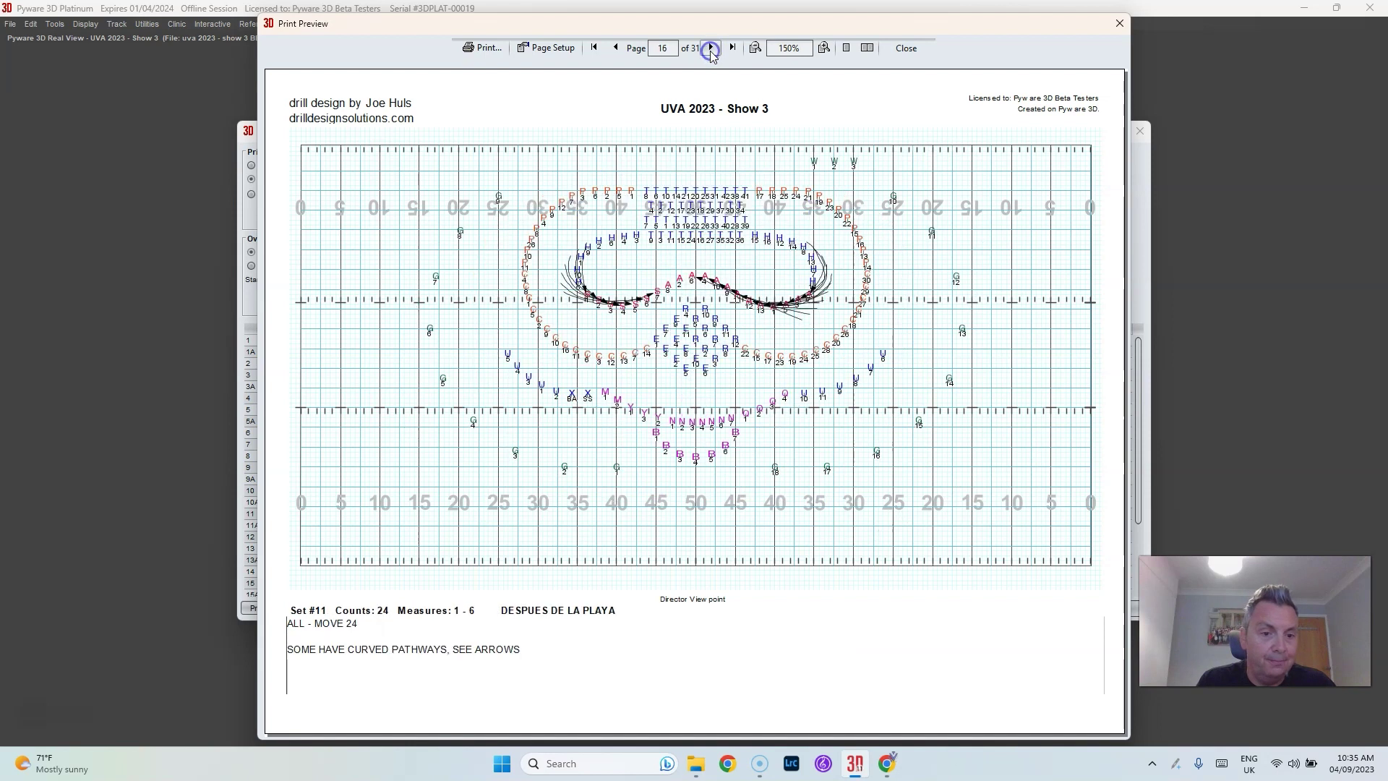
click(710, 48)
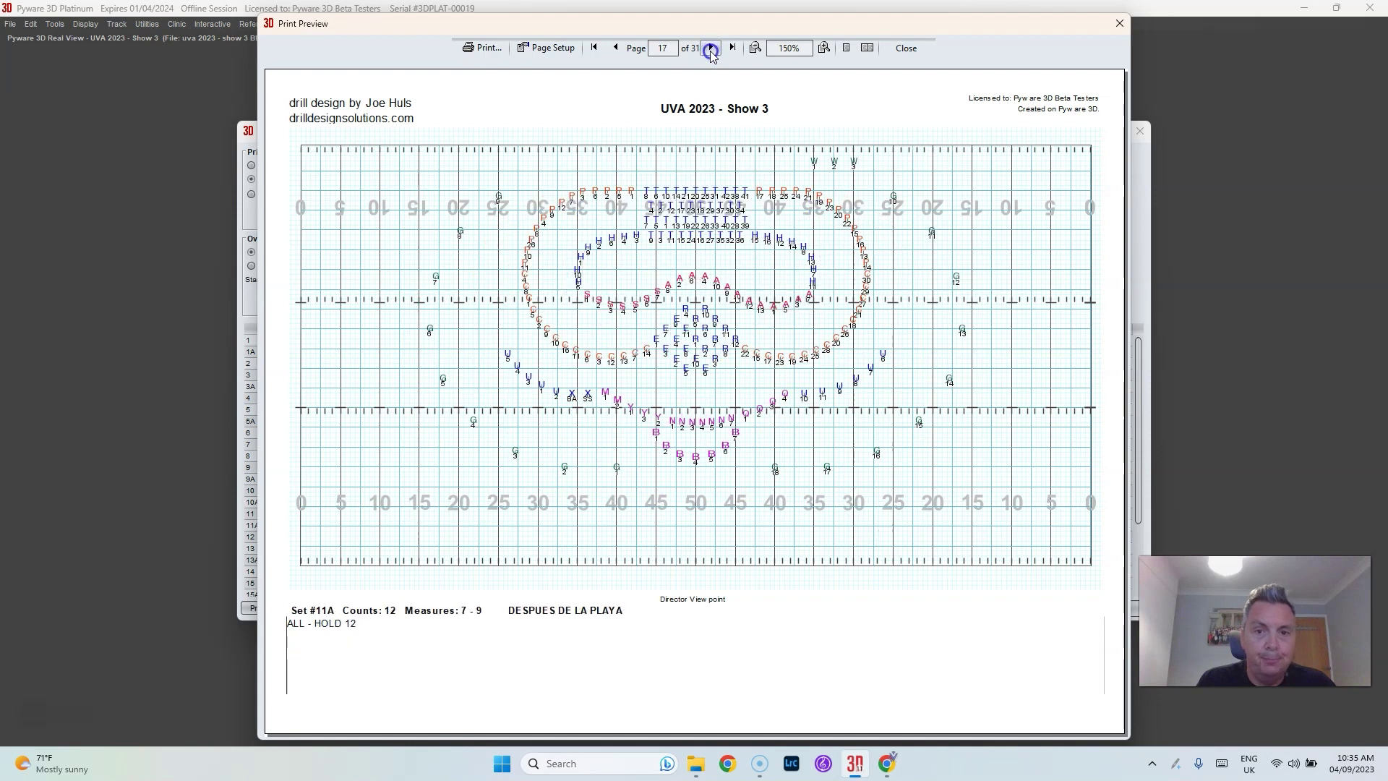
Export the charts to PDF as 'UVA 2023 - Show 3 - DRILL' and close Print Charts.
click(913, 51)
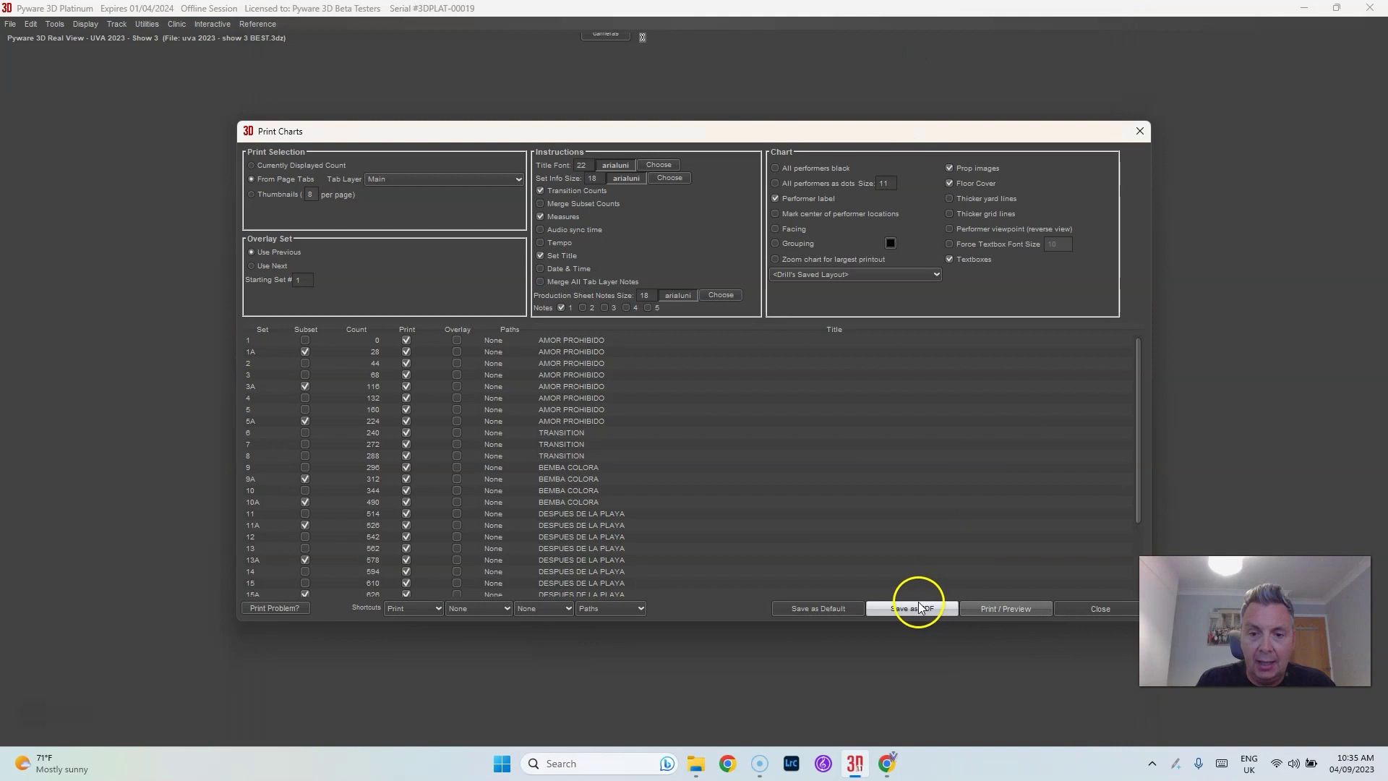
click(912, 608)
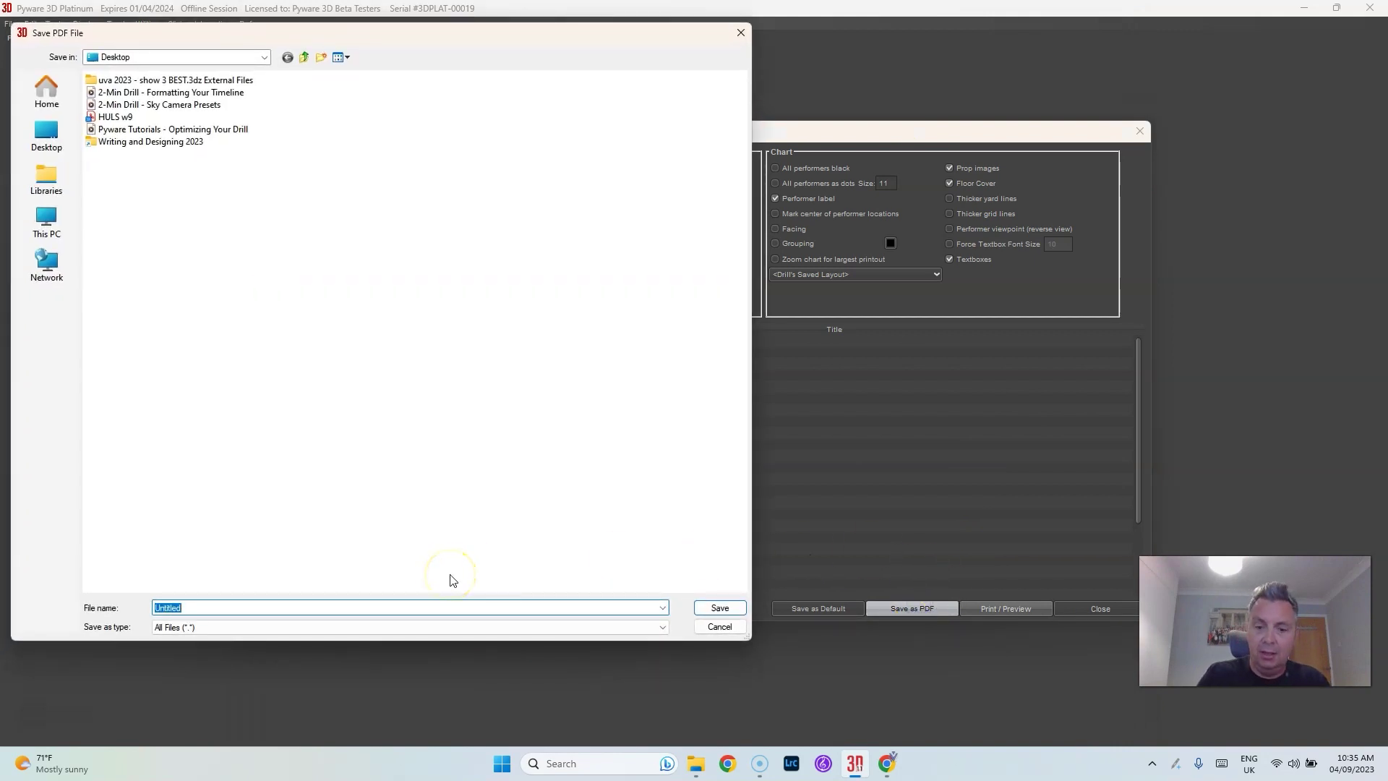
text(uva 202)
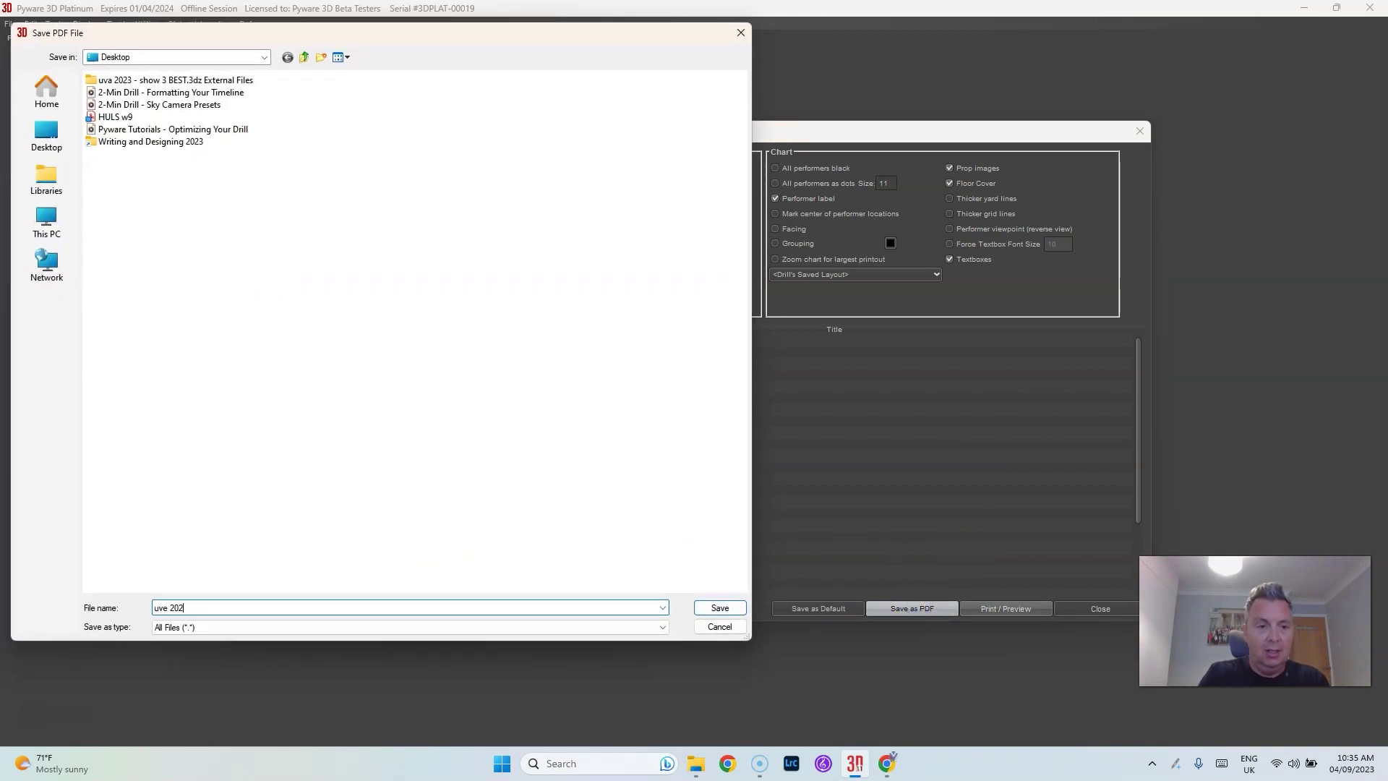
key(BackSpace)
key(BackSpace)
key(BackSpace)
text(UVA)
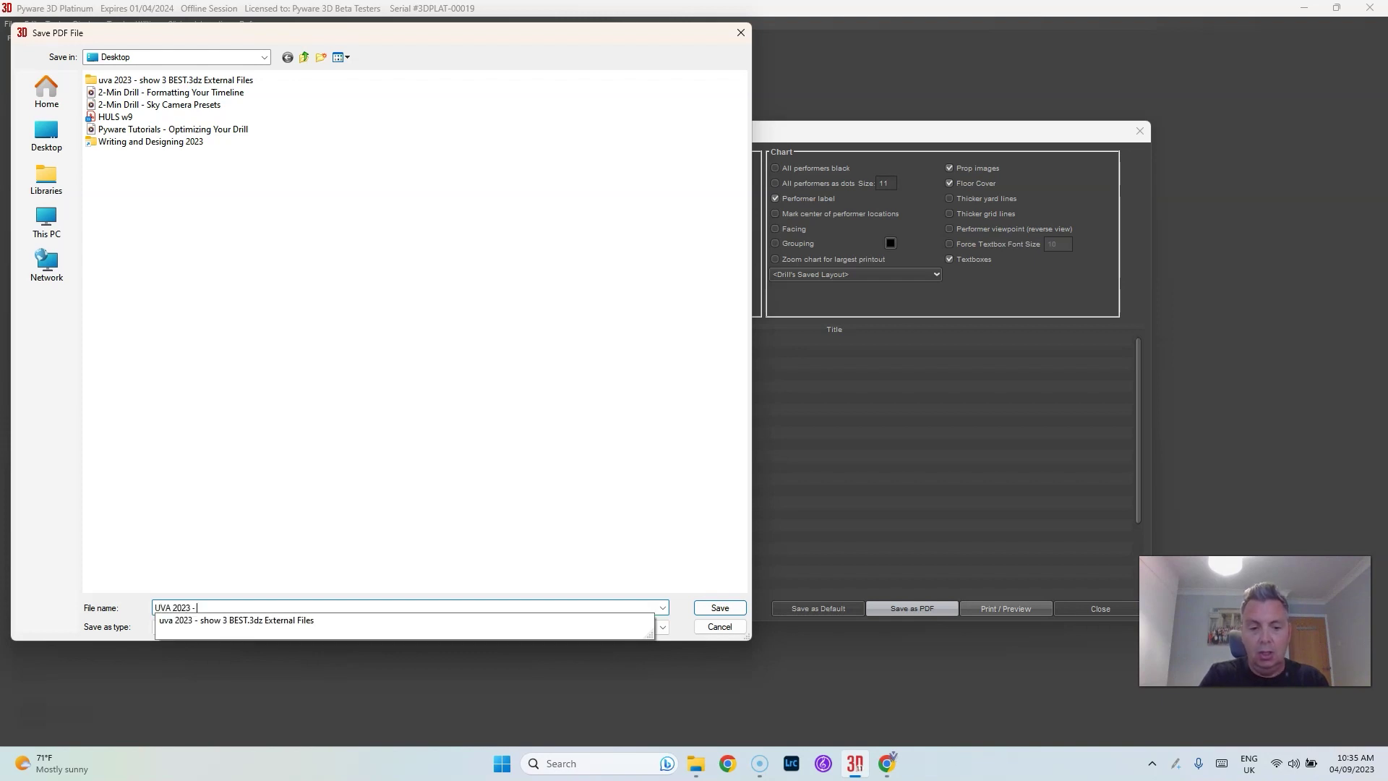
text(- DRILL)
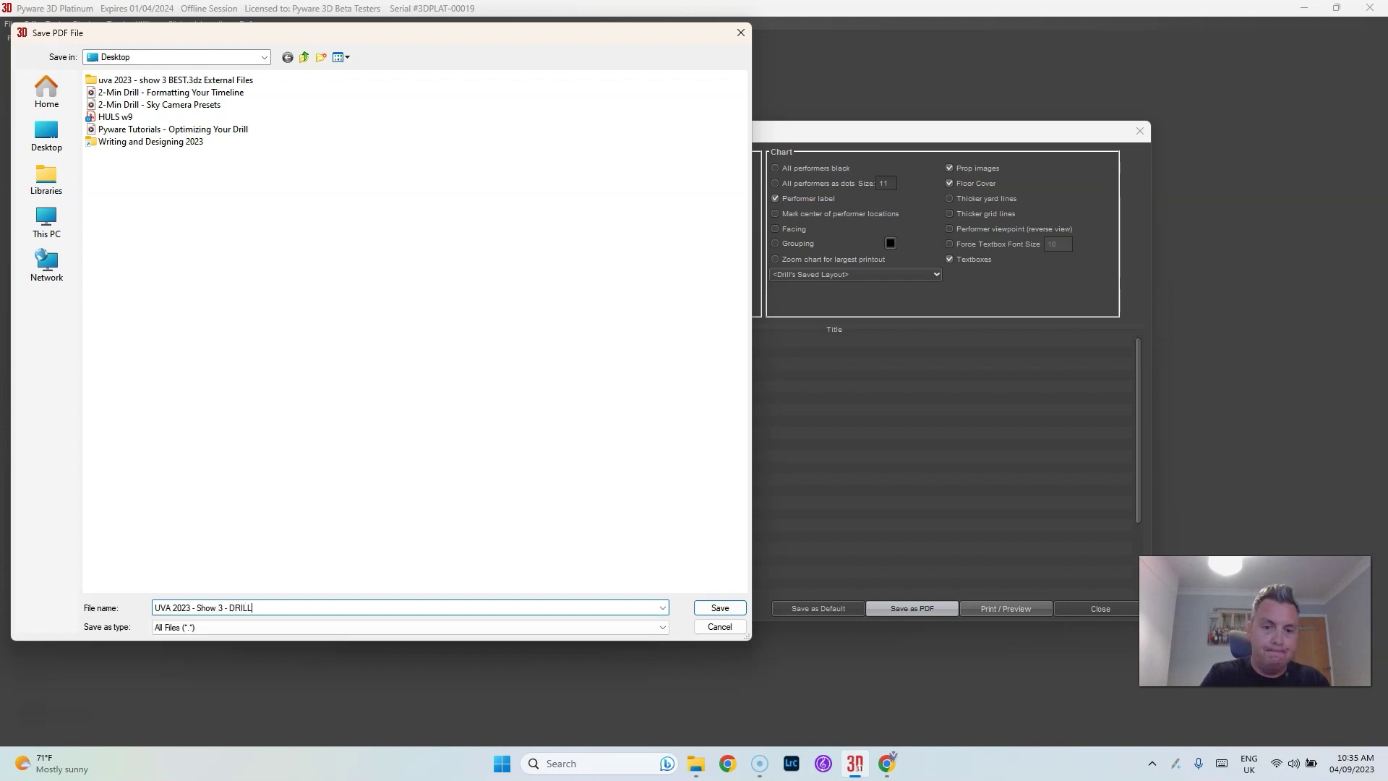
key(Return)
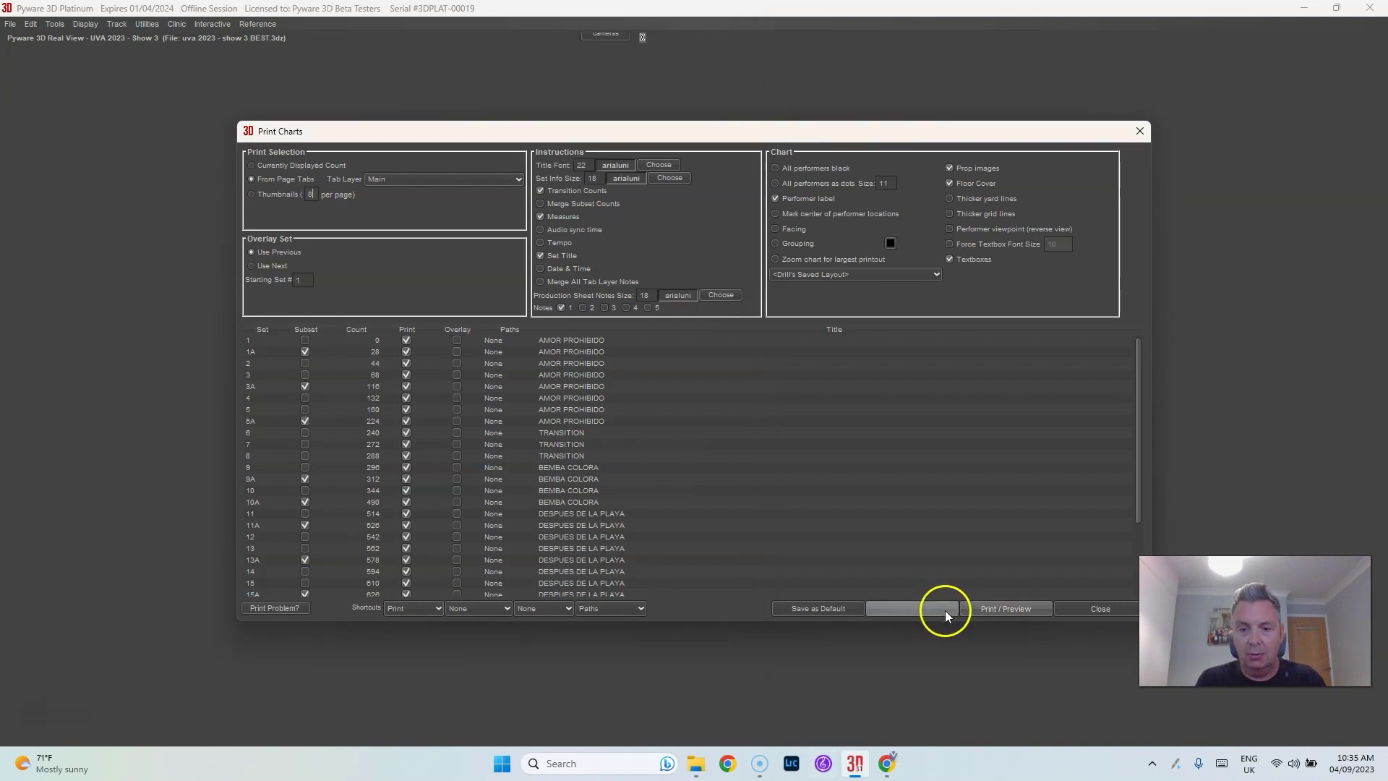
click(1095, 607)
Select all 214 performers, open Print Coordinates, and answer the save-changes prompt.
click(31, 24)
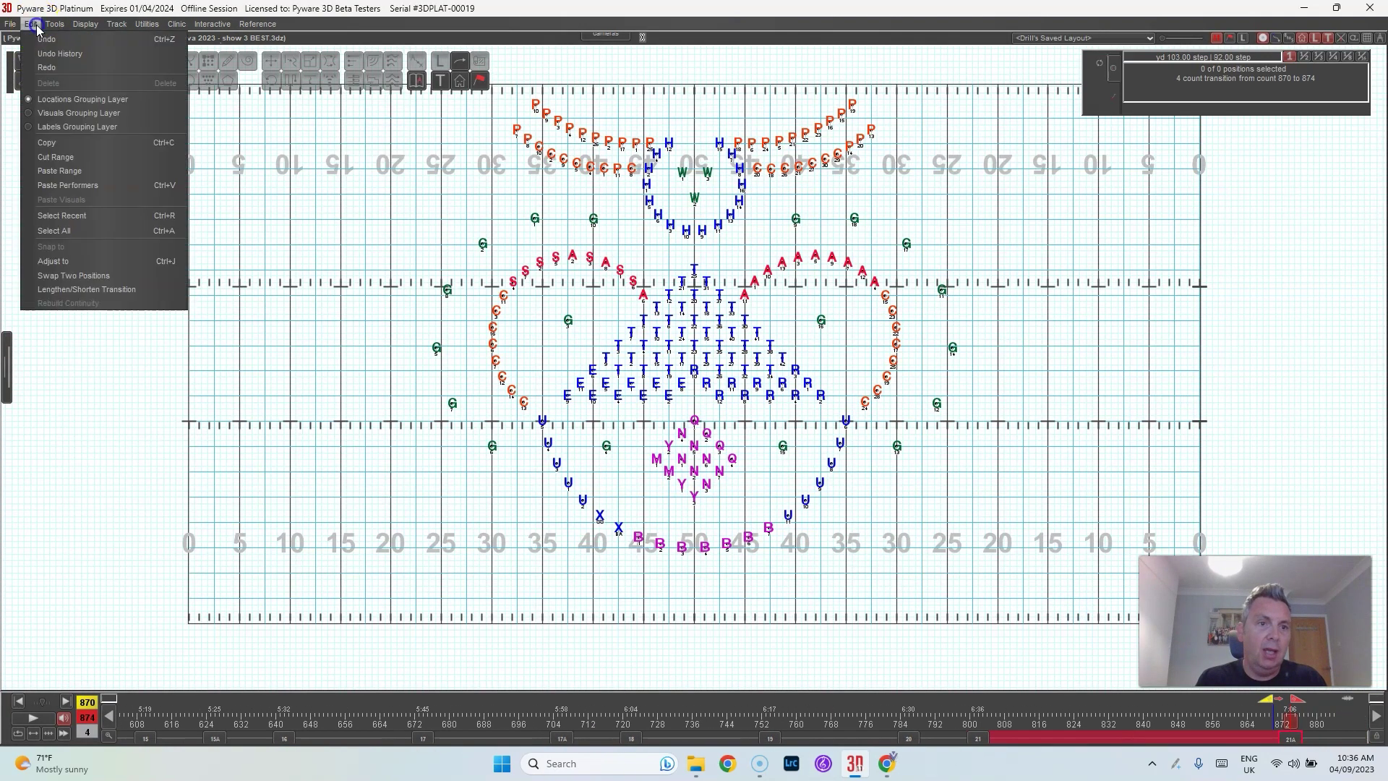
click(54, 228)
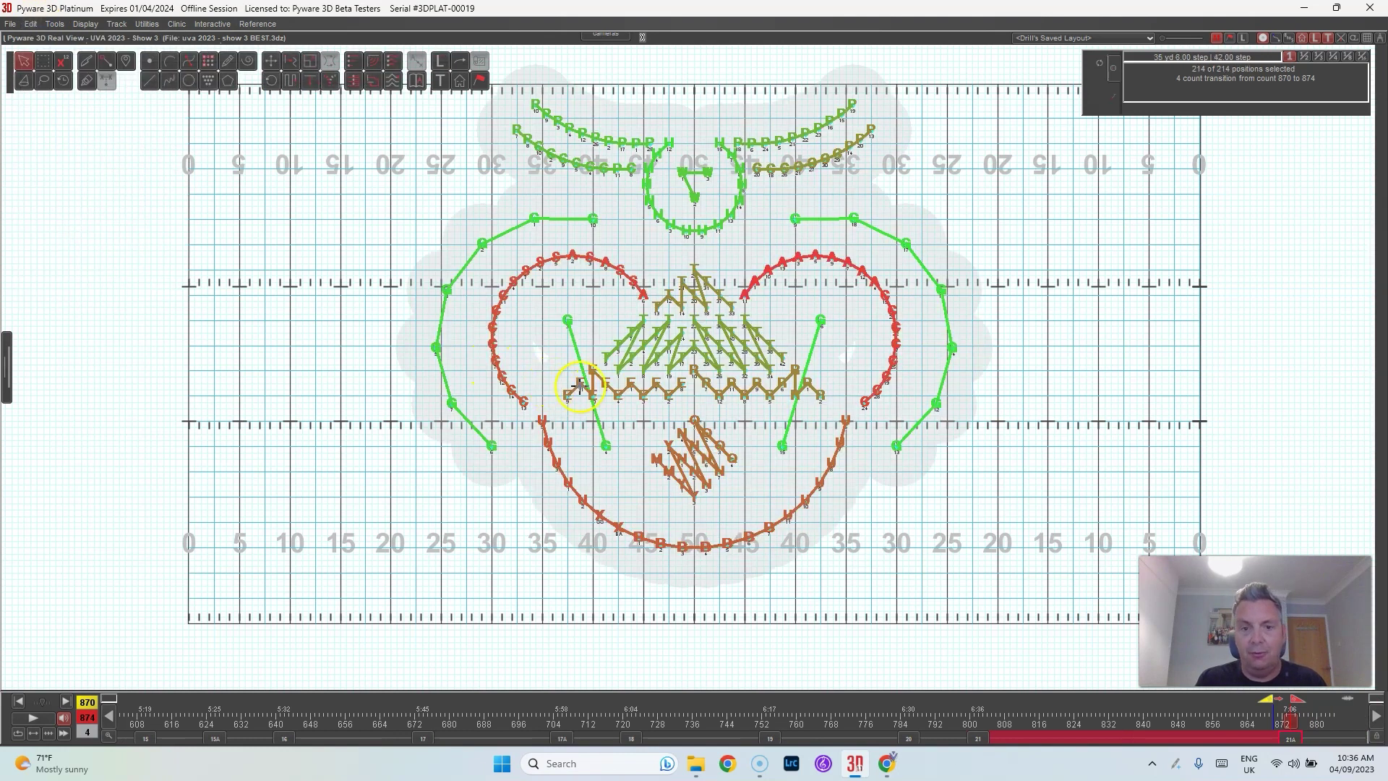
click(10, 24)
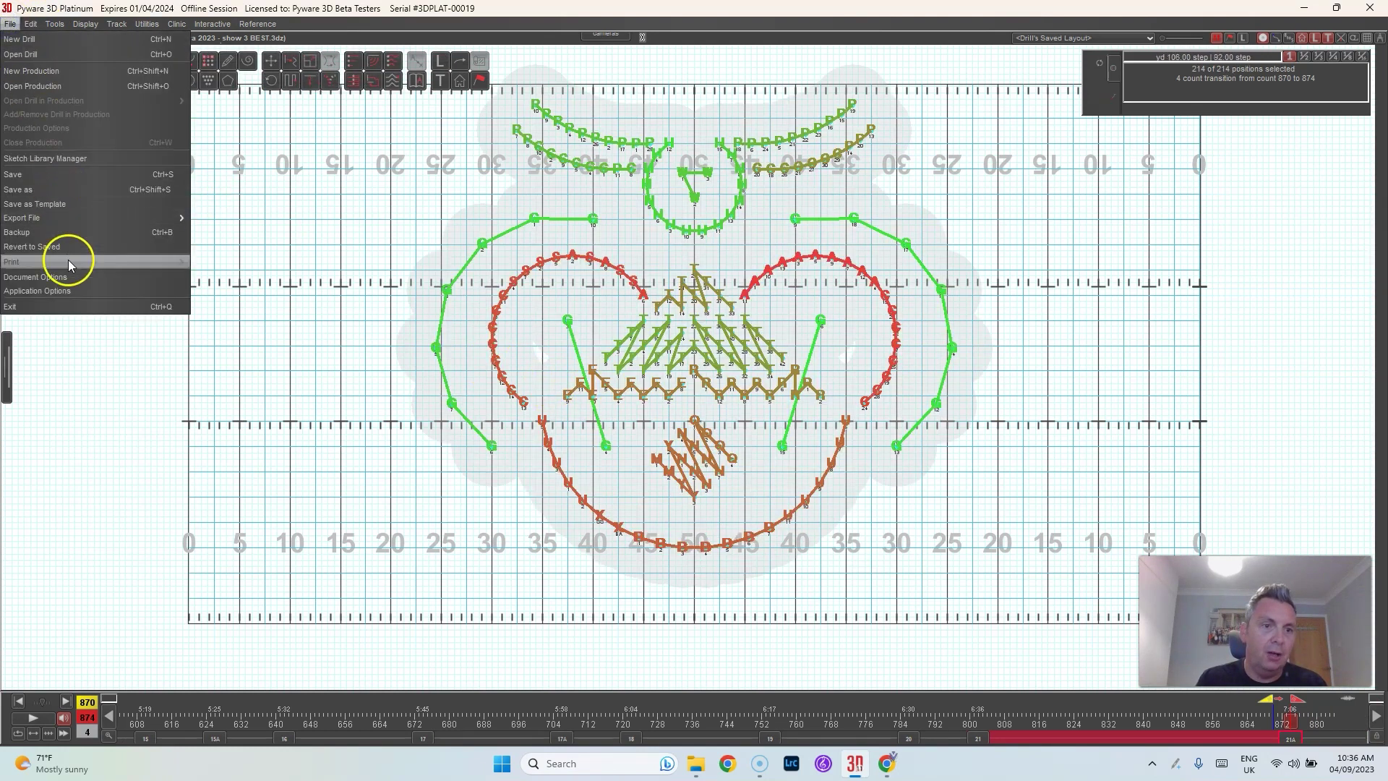
mouse_move(65, 261)
click(215, 307)
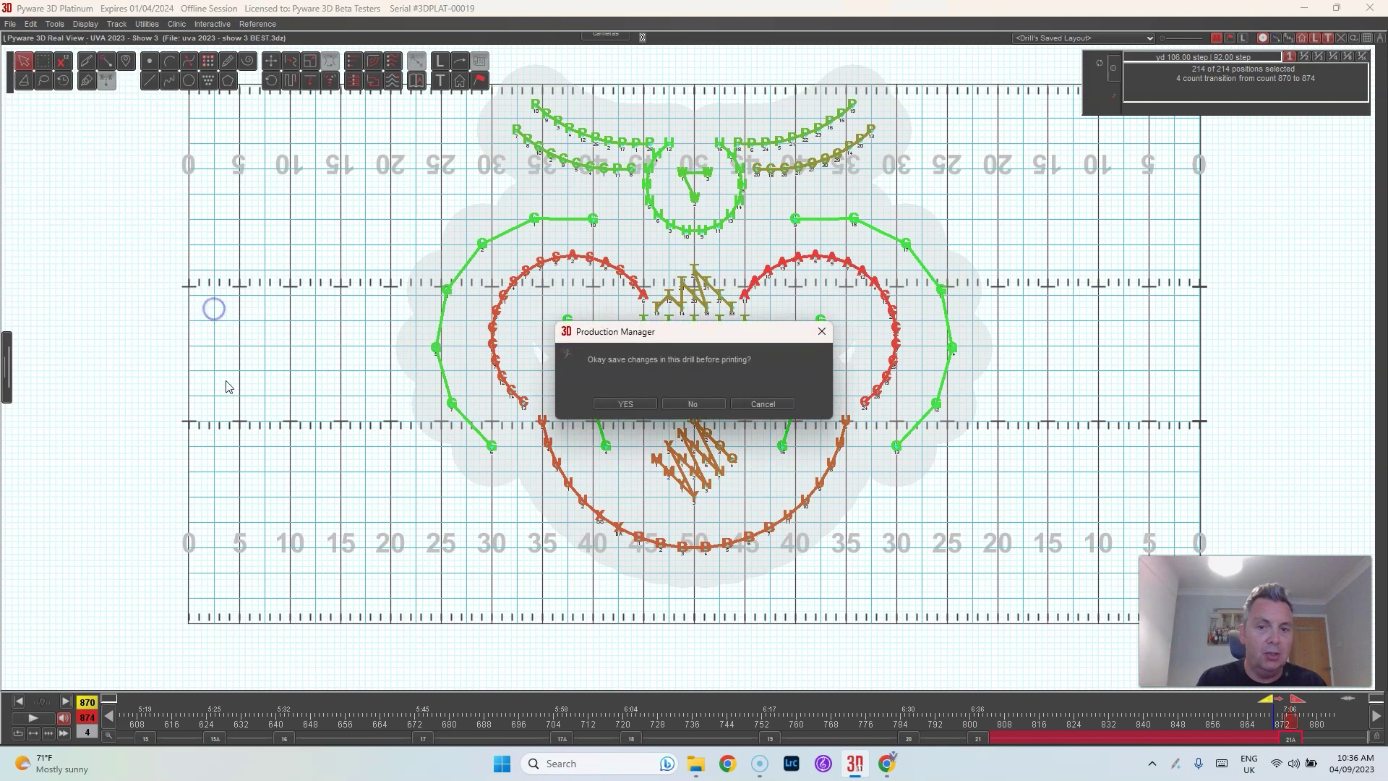
click(635, 401)
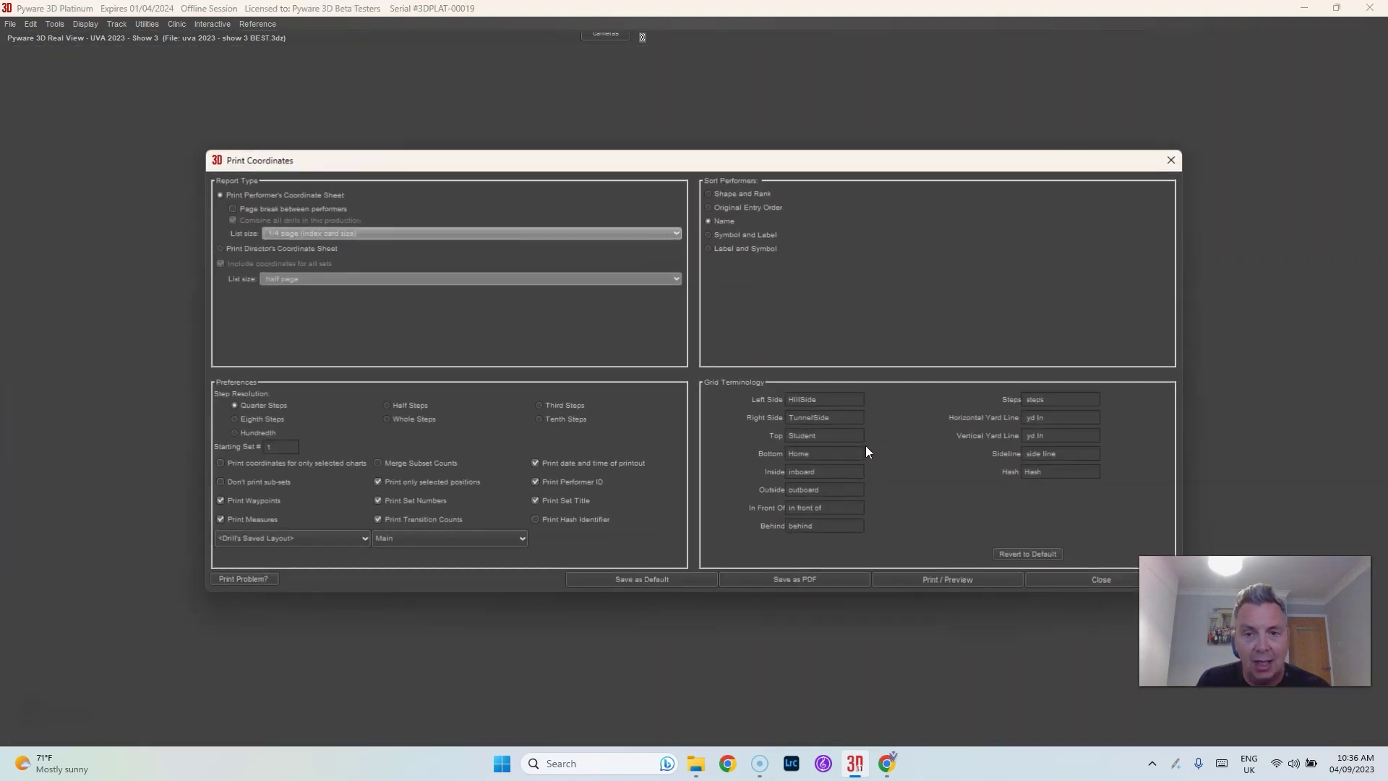
Check the HillSide and TunnelSide side names, then start the coordinate sheet PDF export.
click(835, 399)
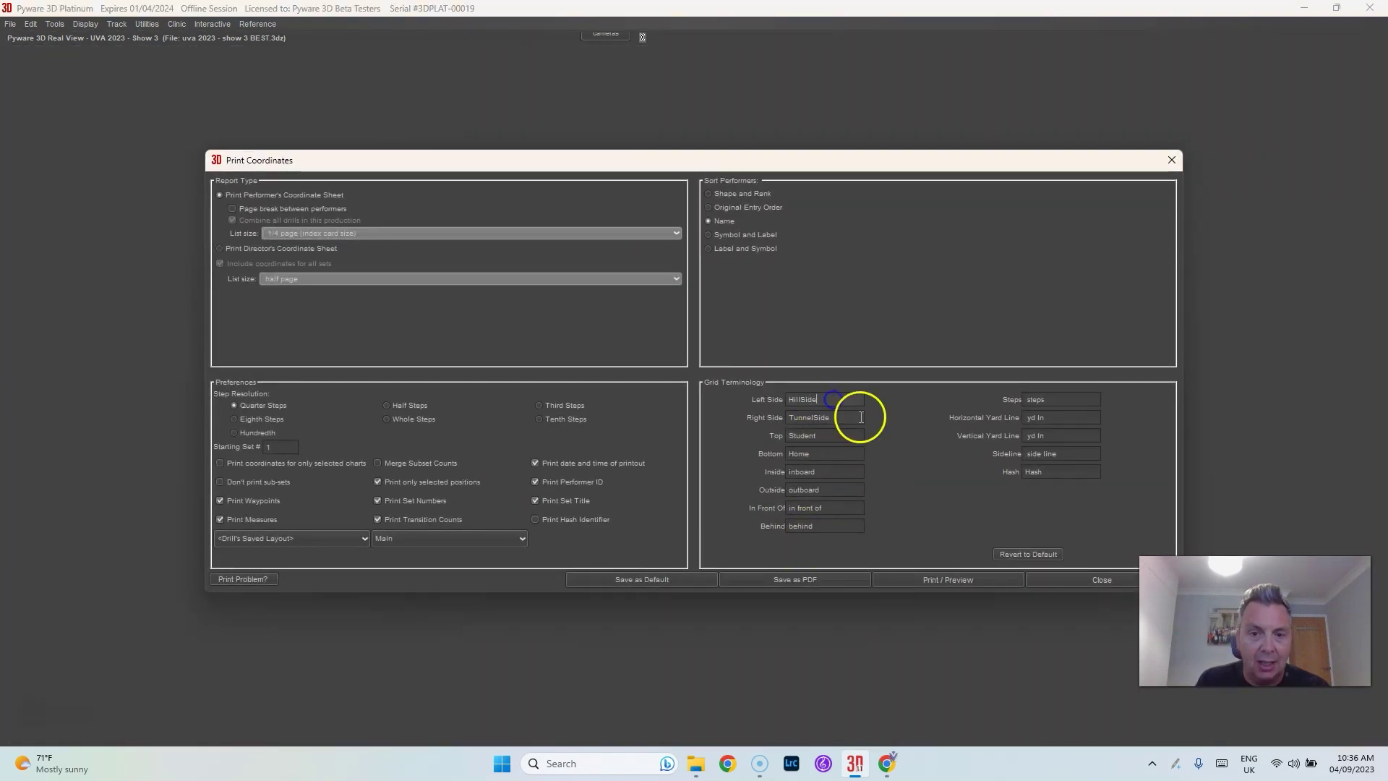
click(848, 419)
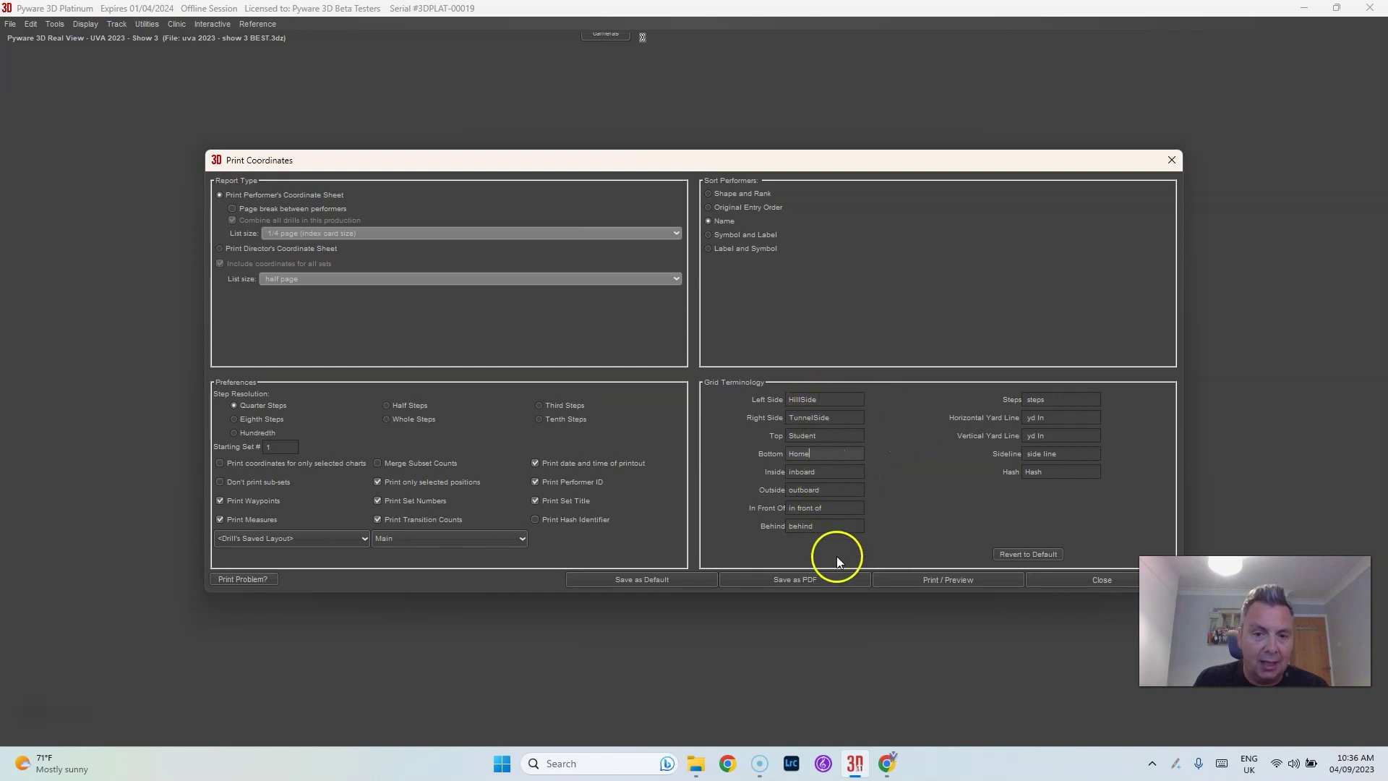
click(812, 579)
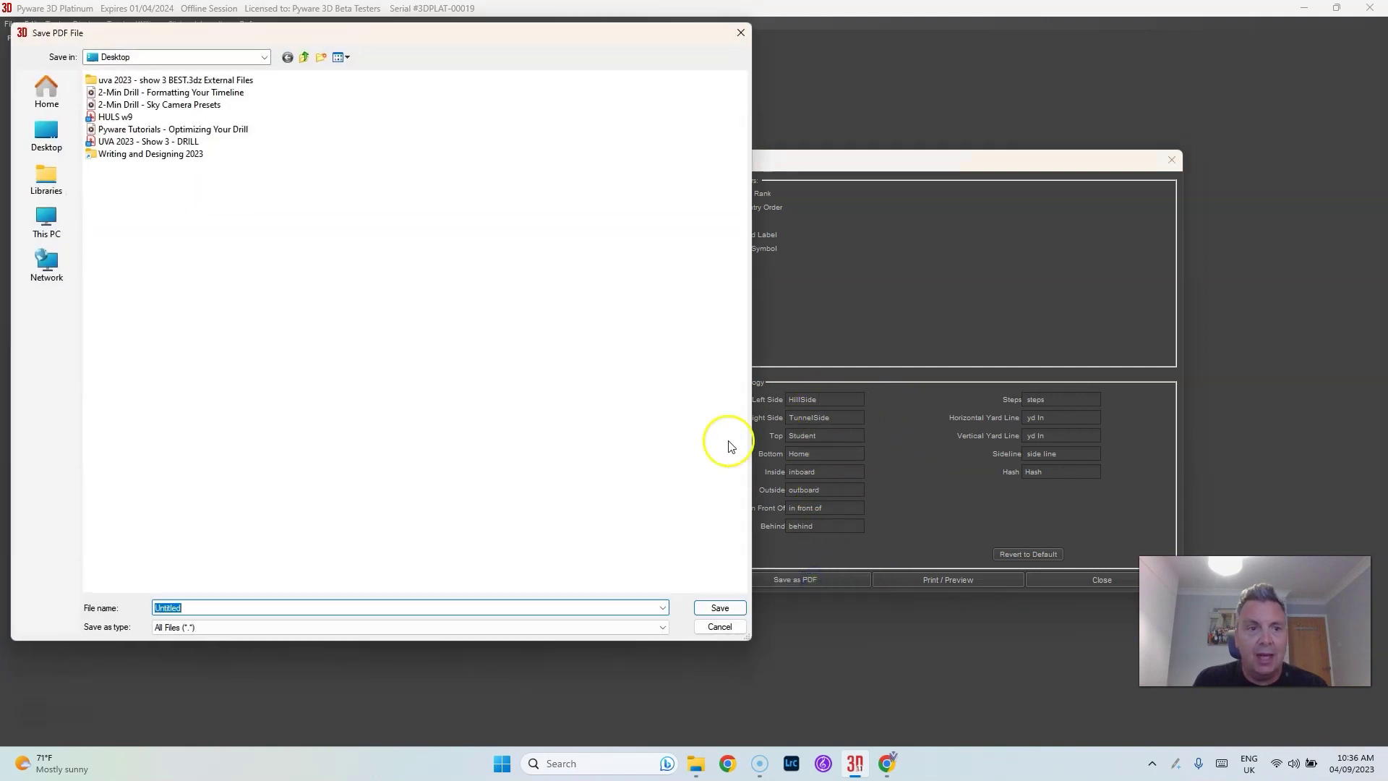
Name the coordinate sheet PDF 'UVA 2023 - Show 3 - COORDINATES' and save it.
click(153, 141)
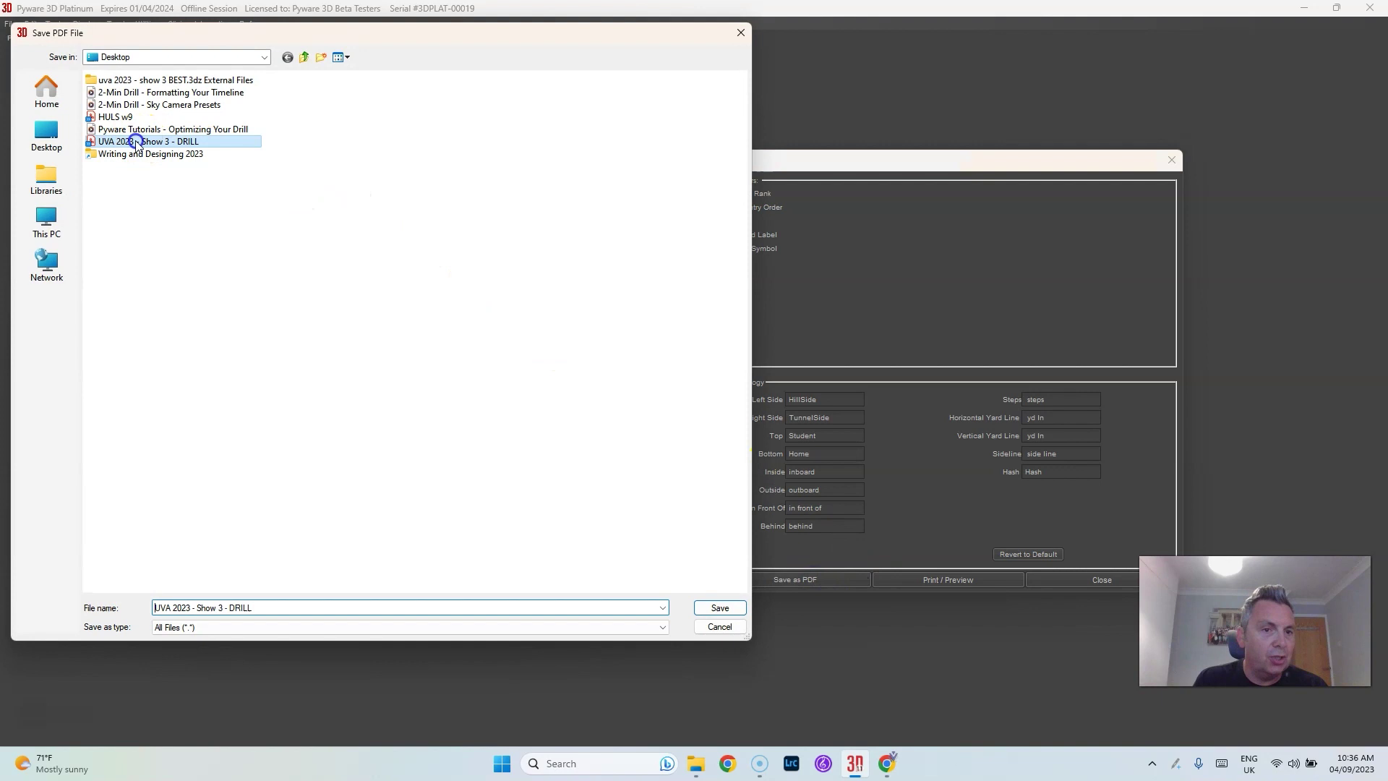
click(276, 607)
click(230, 608)
text(COORDINATES)
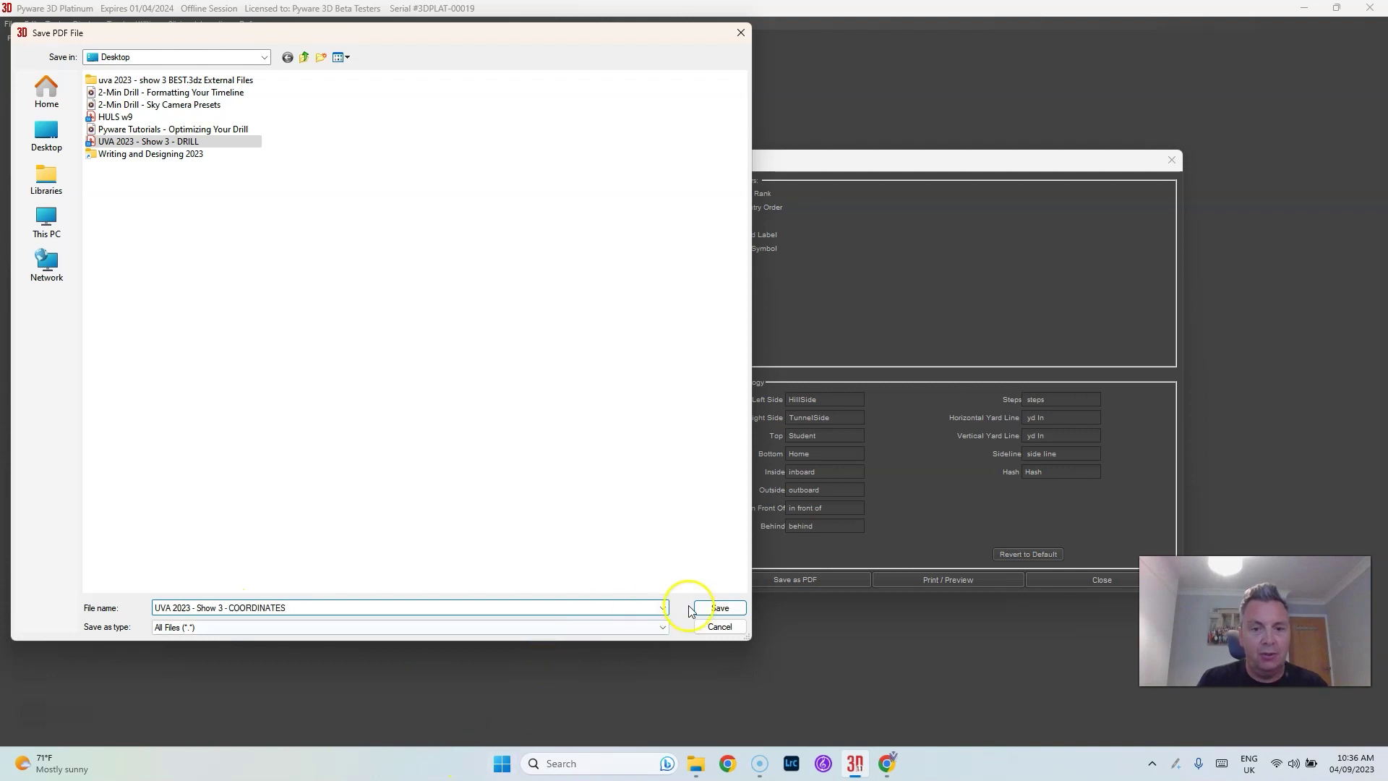
click(720, 608)
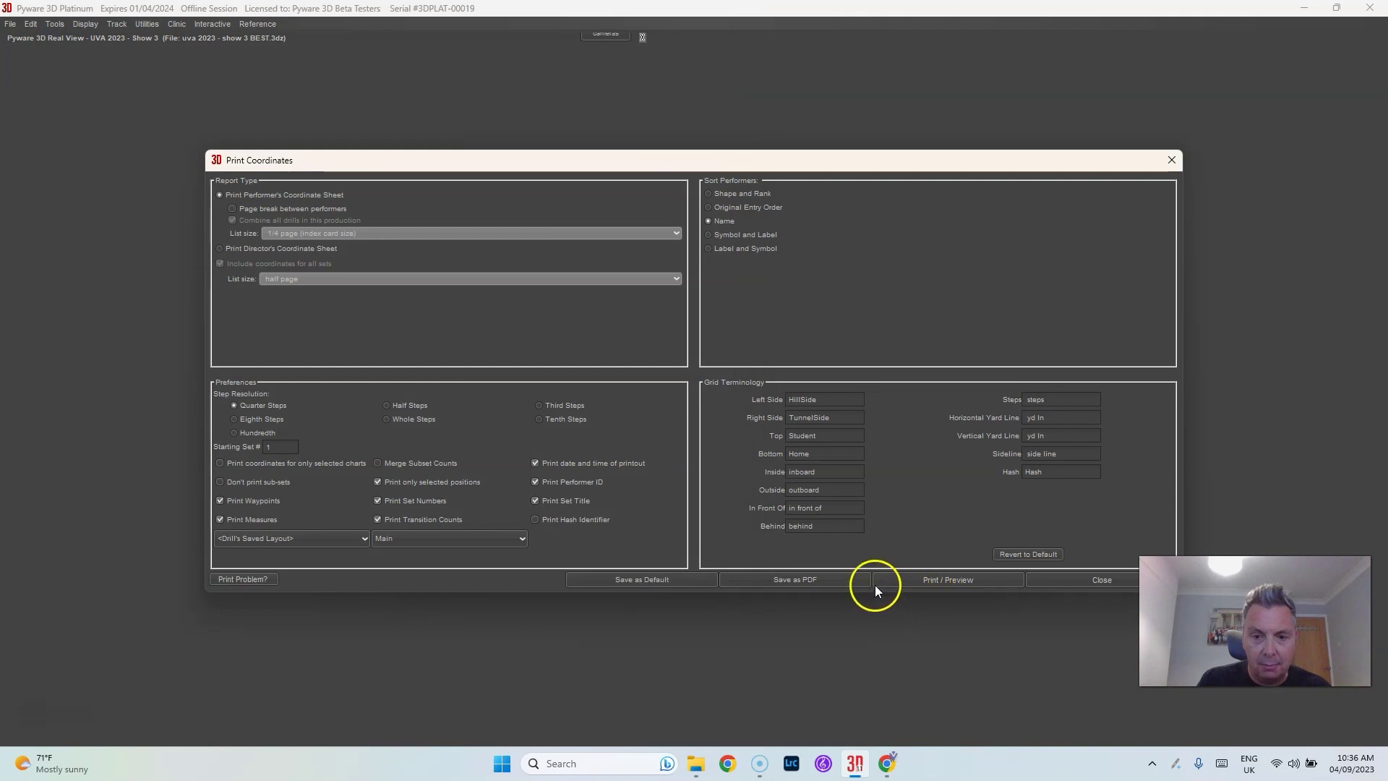
Close the Print Coordinates dialog to get back to the drill field view.
click(1103, 579)
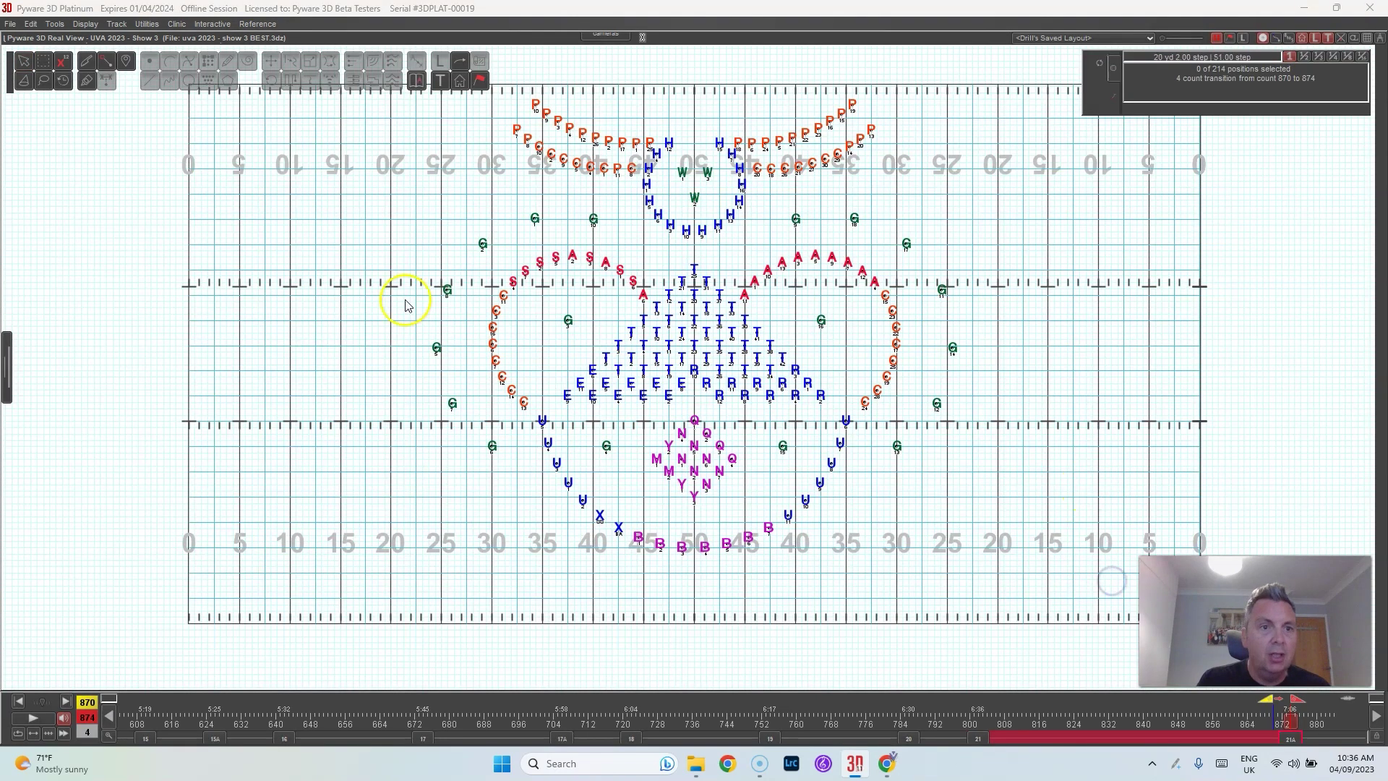